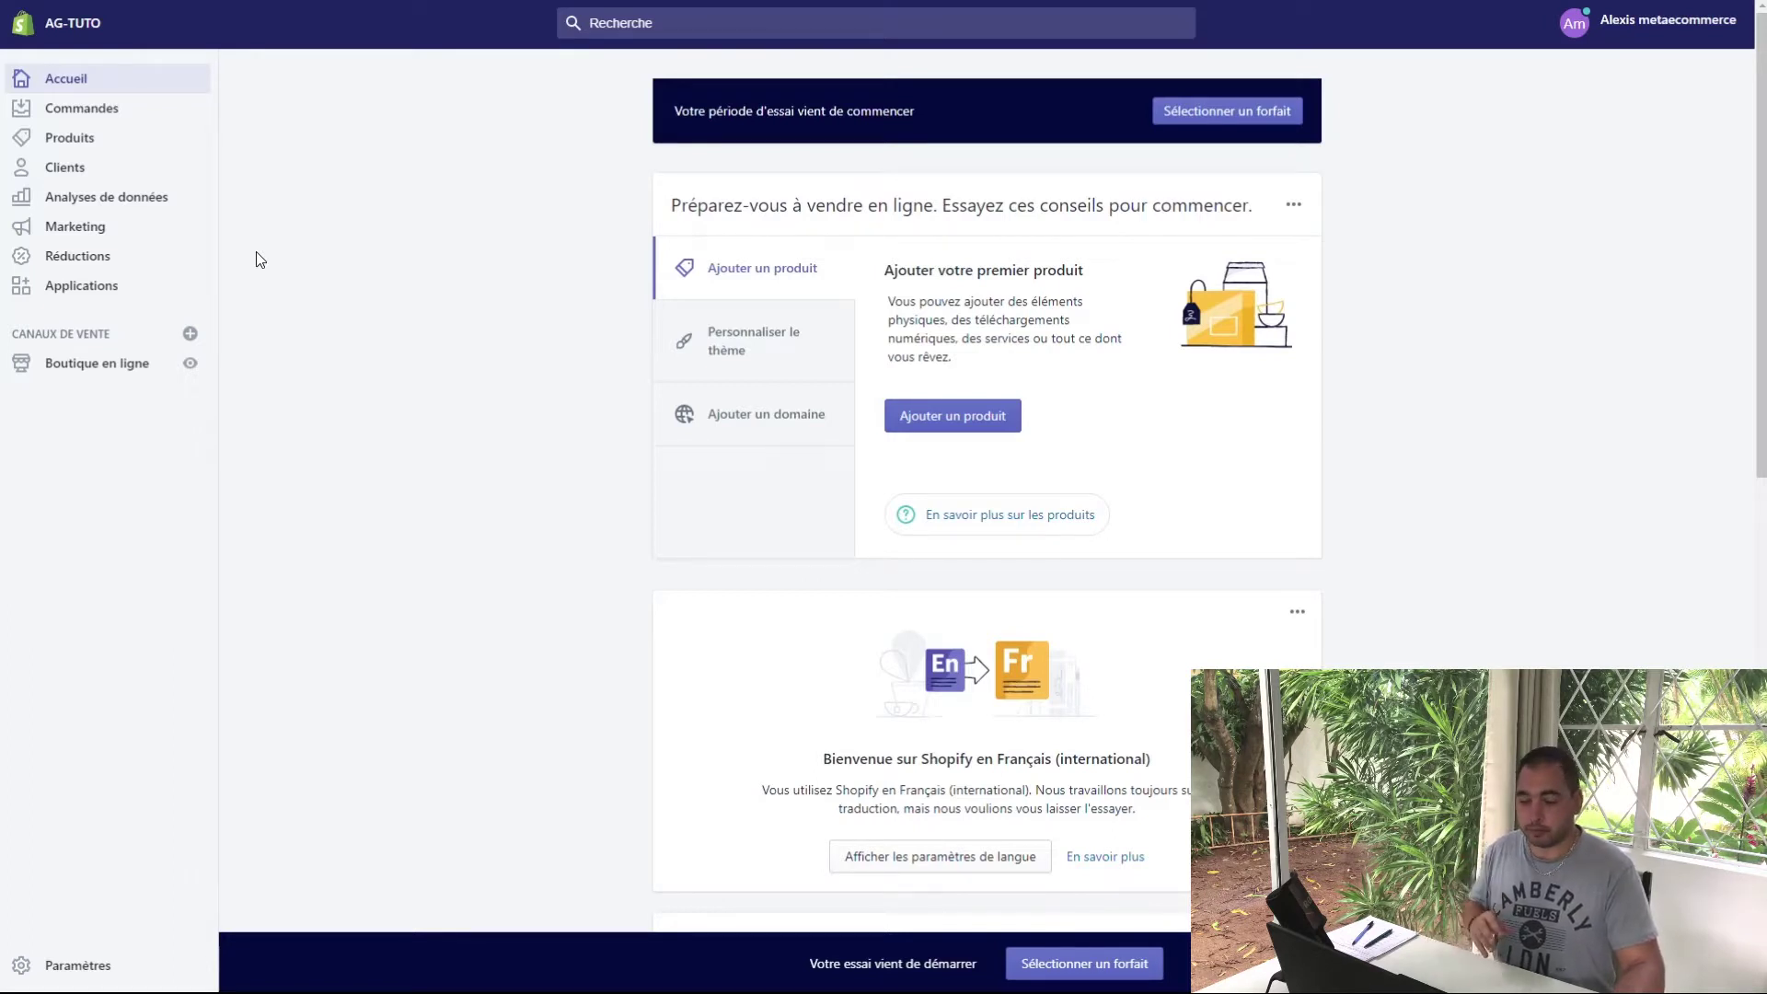
- Create and save a manual product collection titled "Raquettes"
left_click(95, 140)
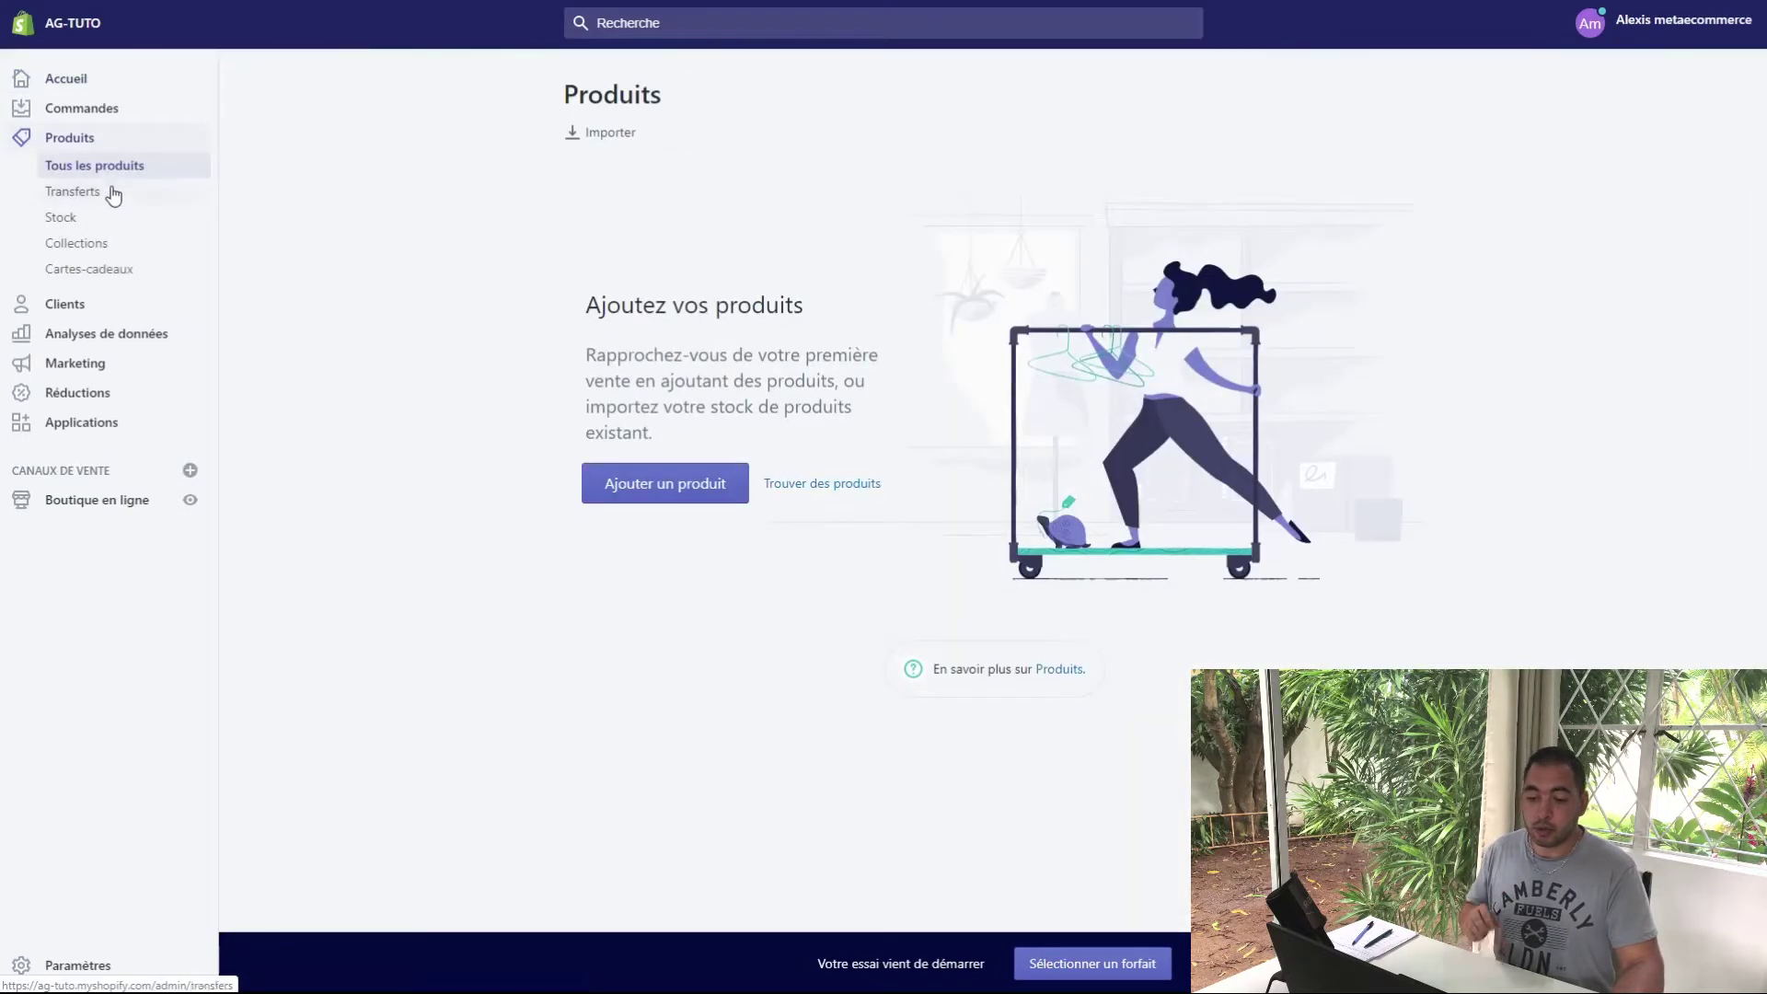
left_click(79, 245)
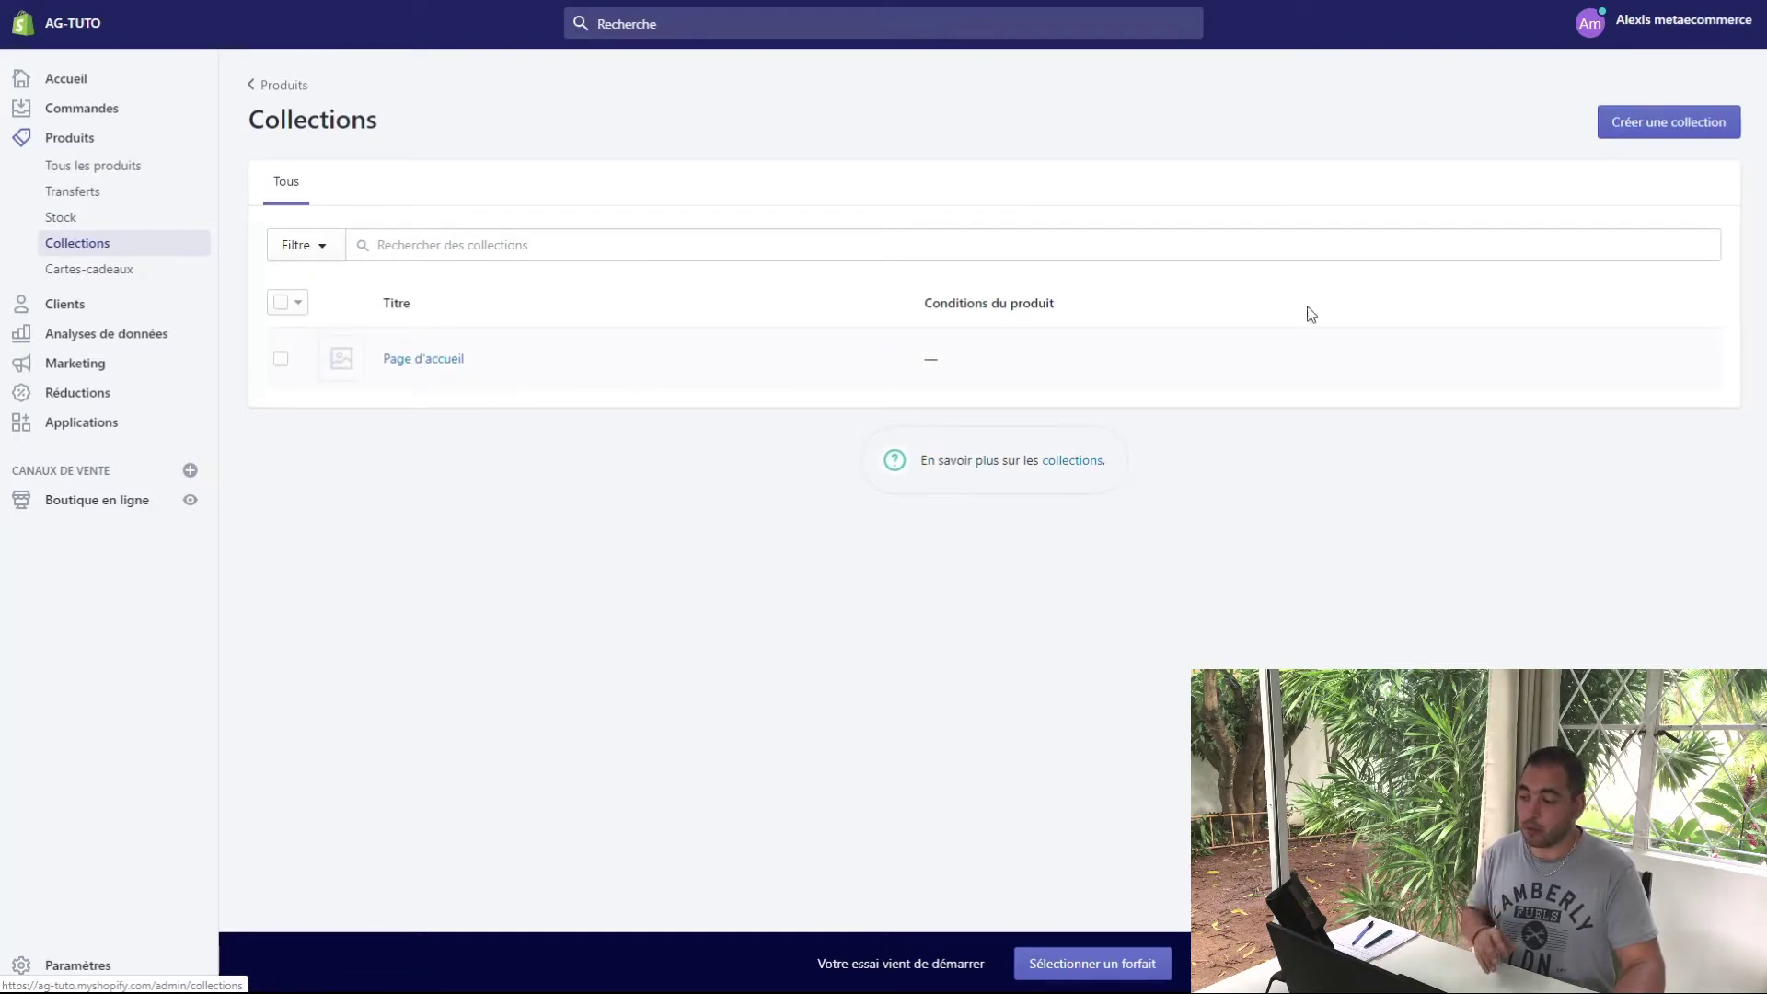
left_click(1656, 132)
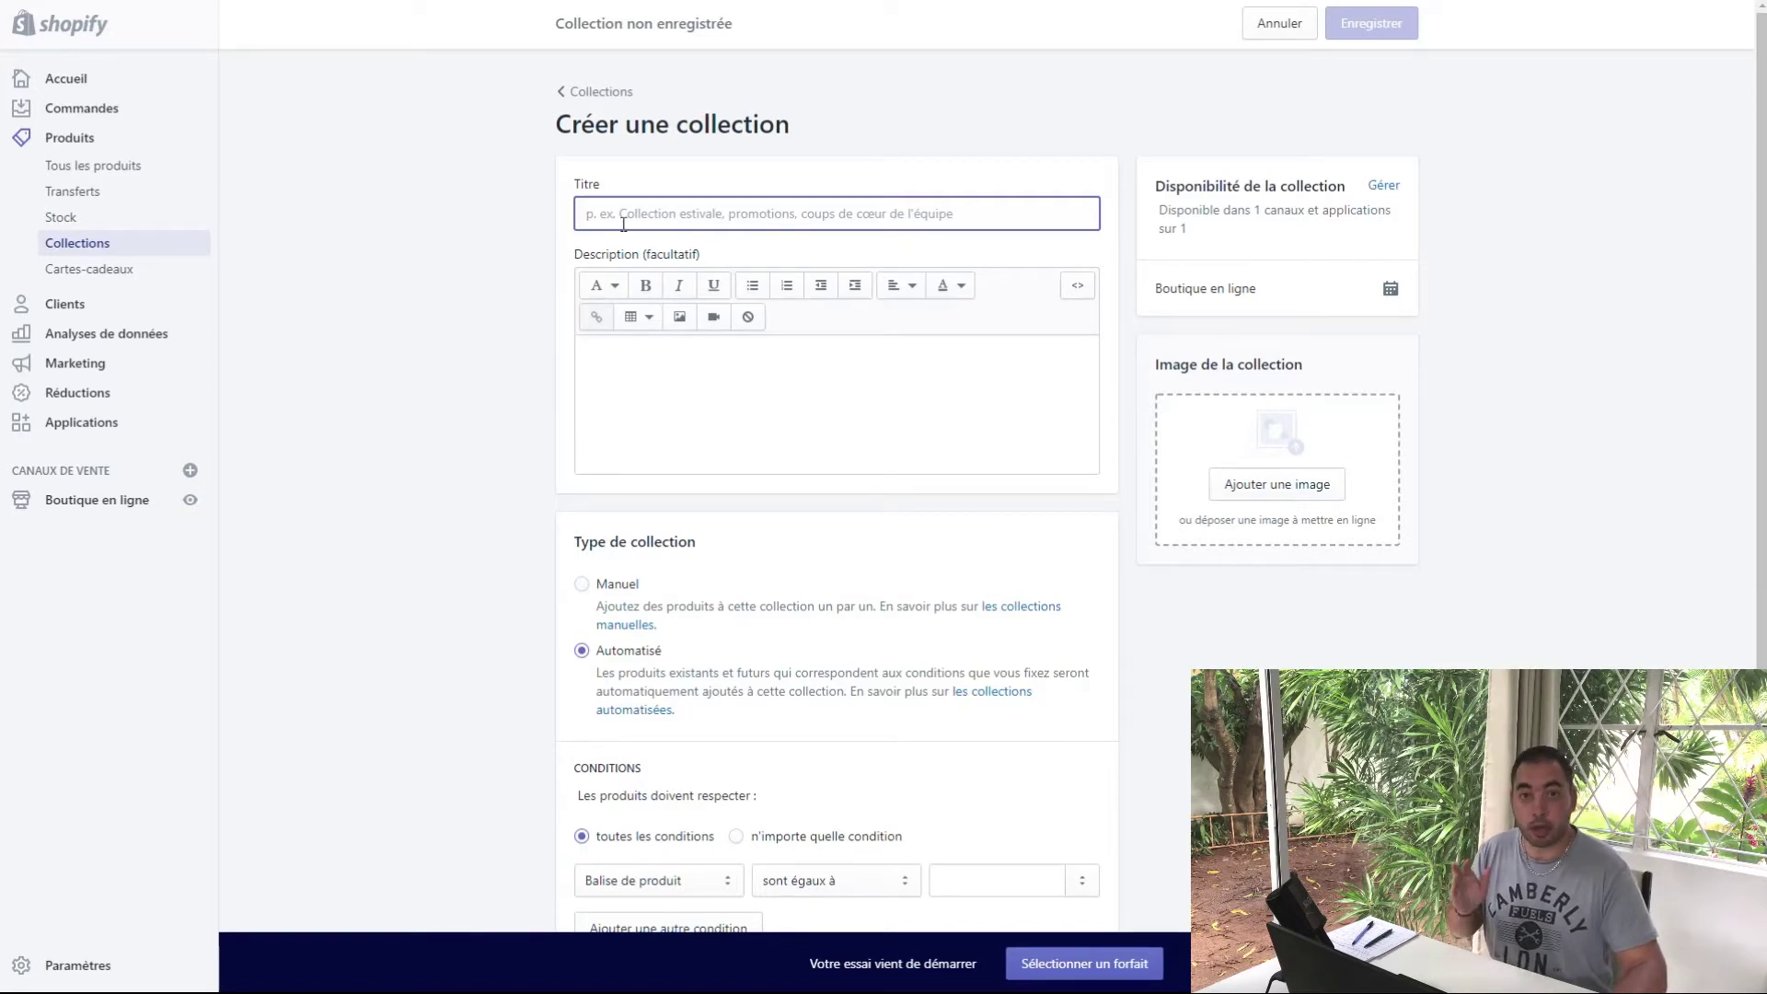
type("Raquettes")
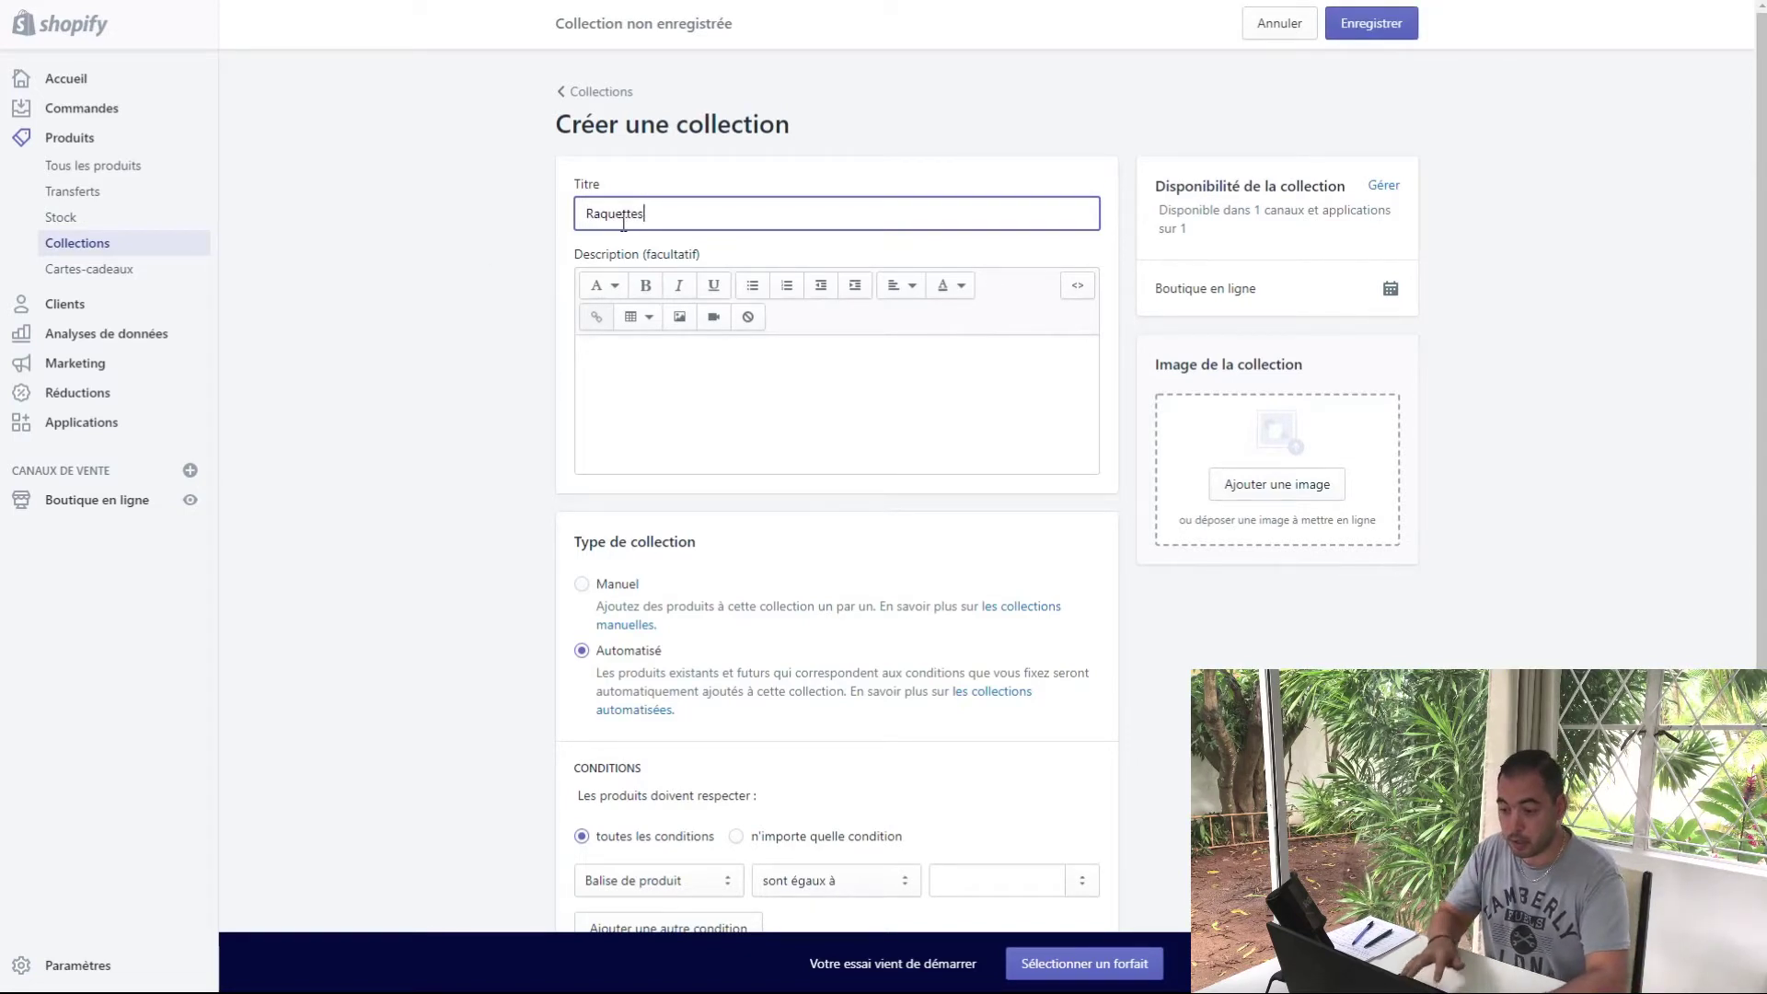
left_click(582, 585)
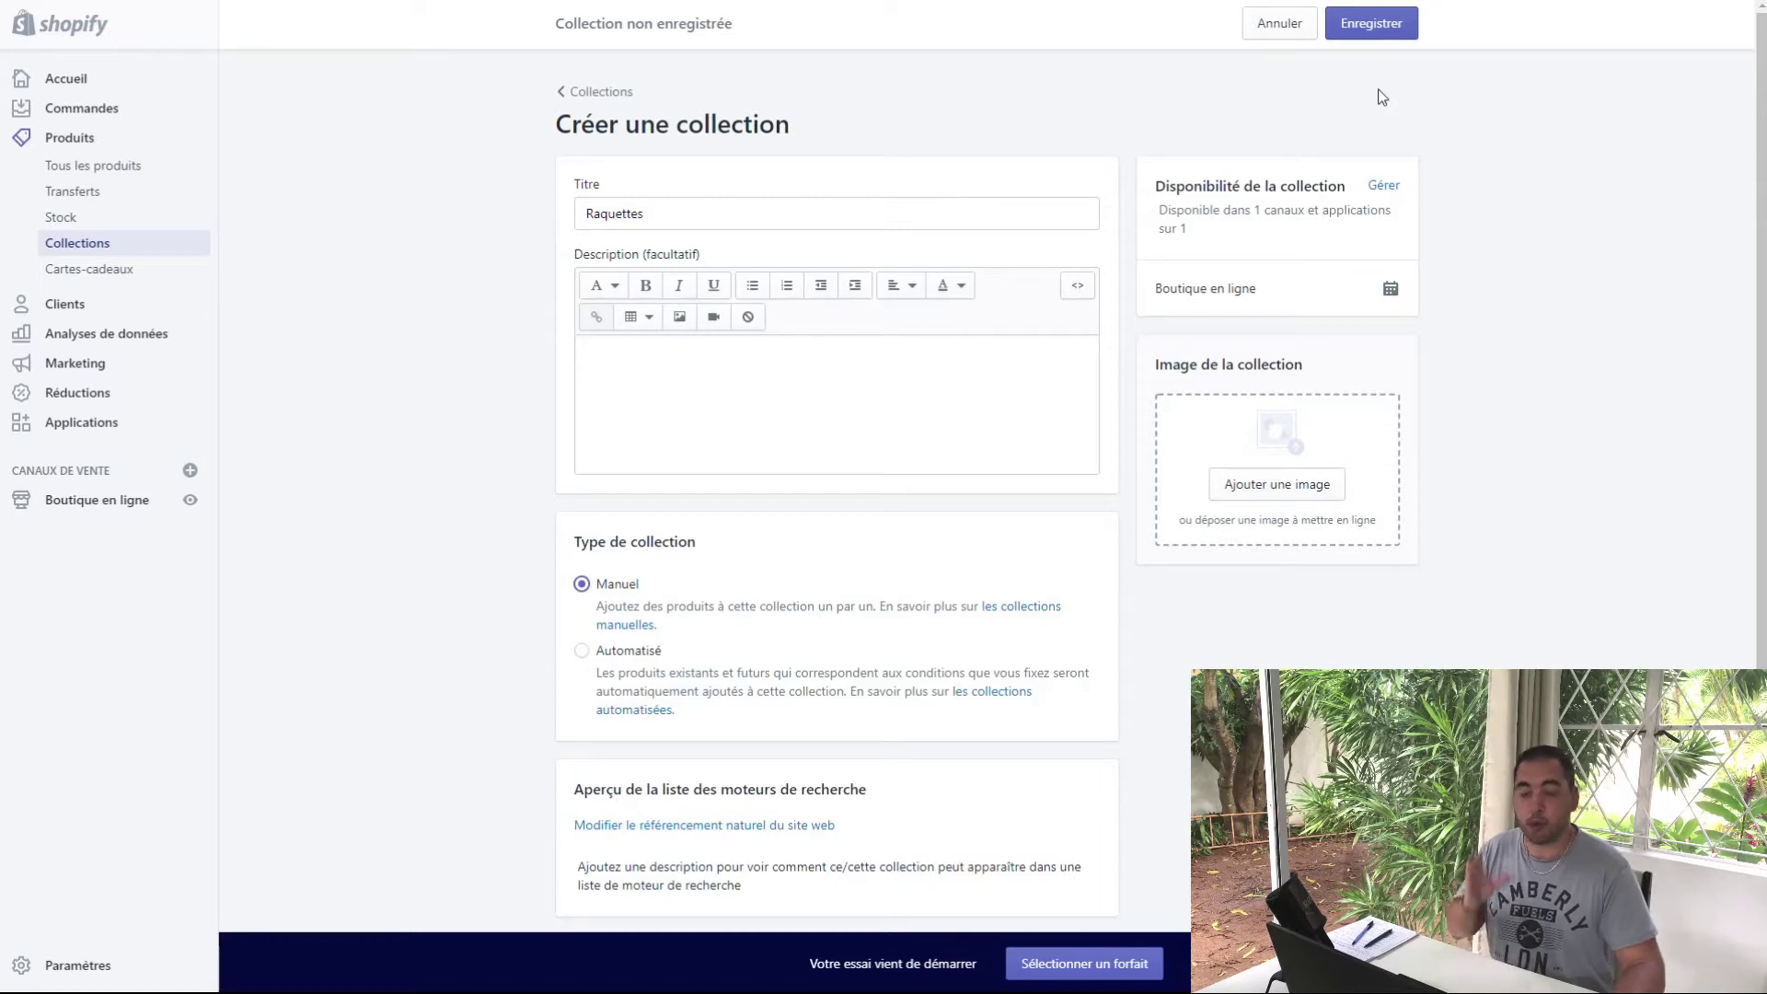
left_click(1372, 23)
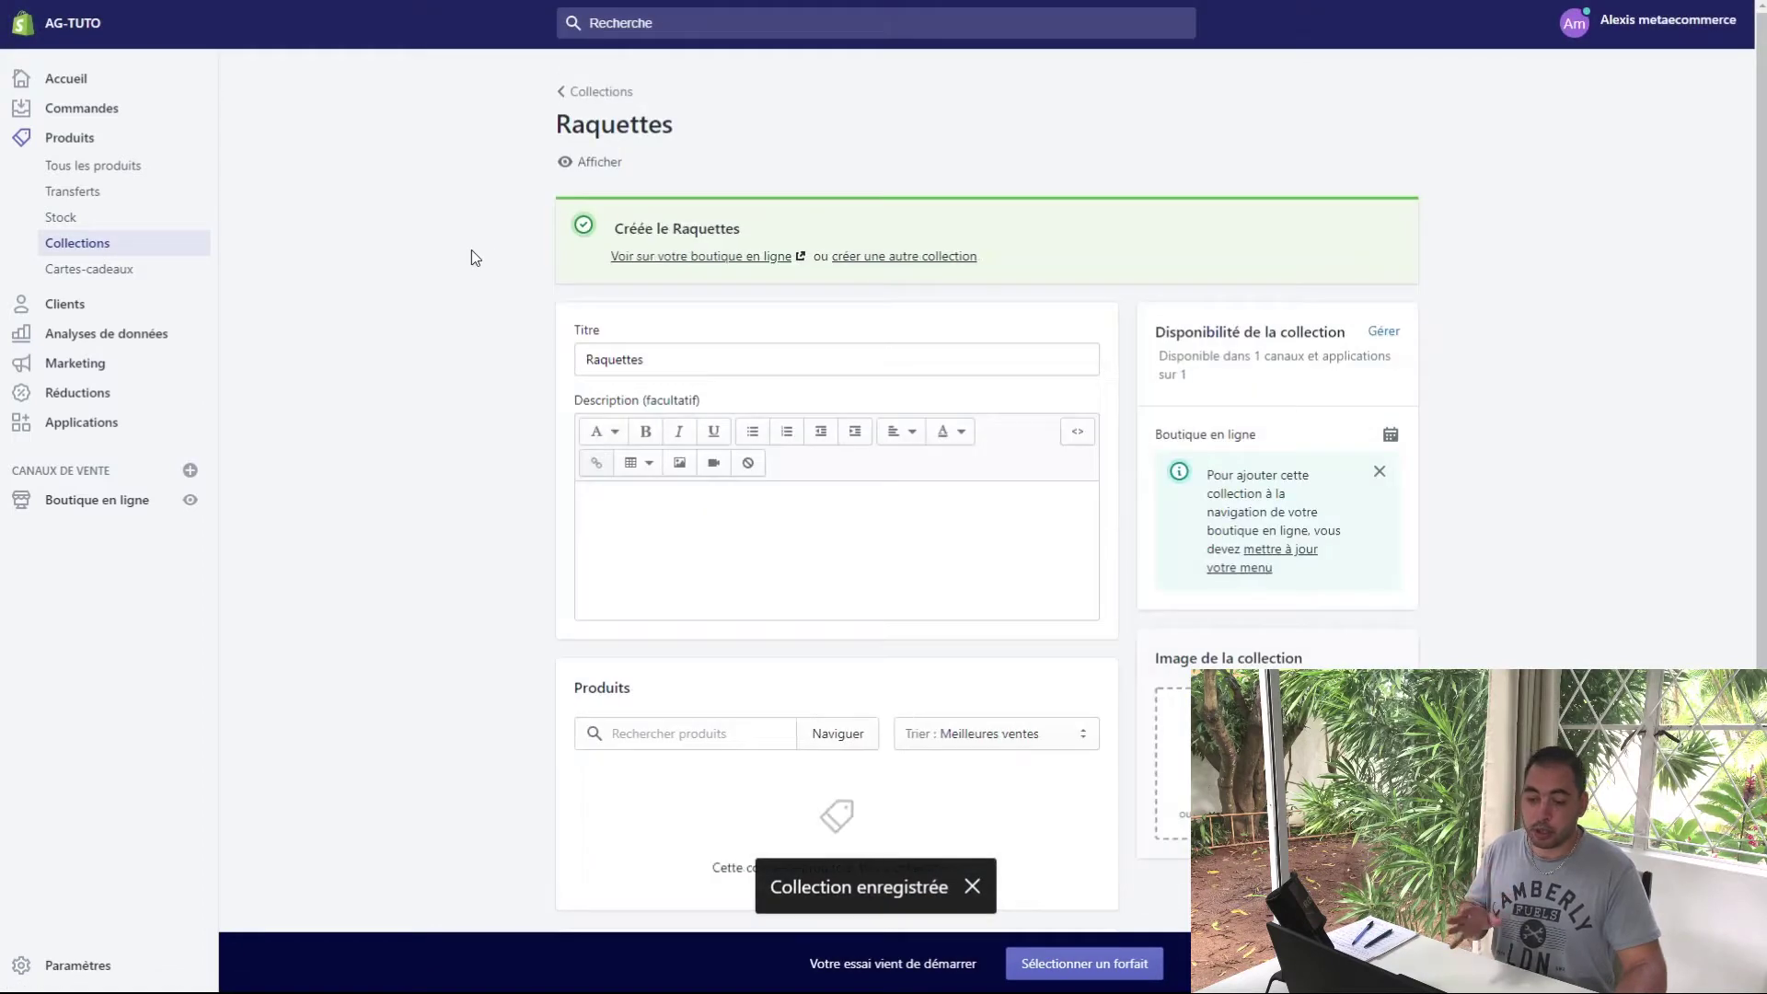
- Create and save another manual product collection titled "Balles"
left_click(884, 258)
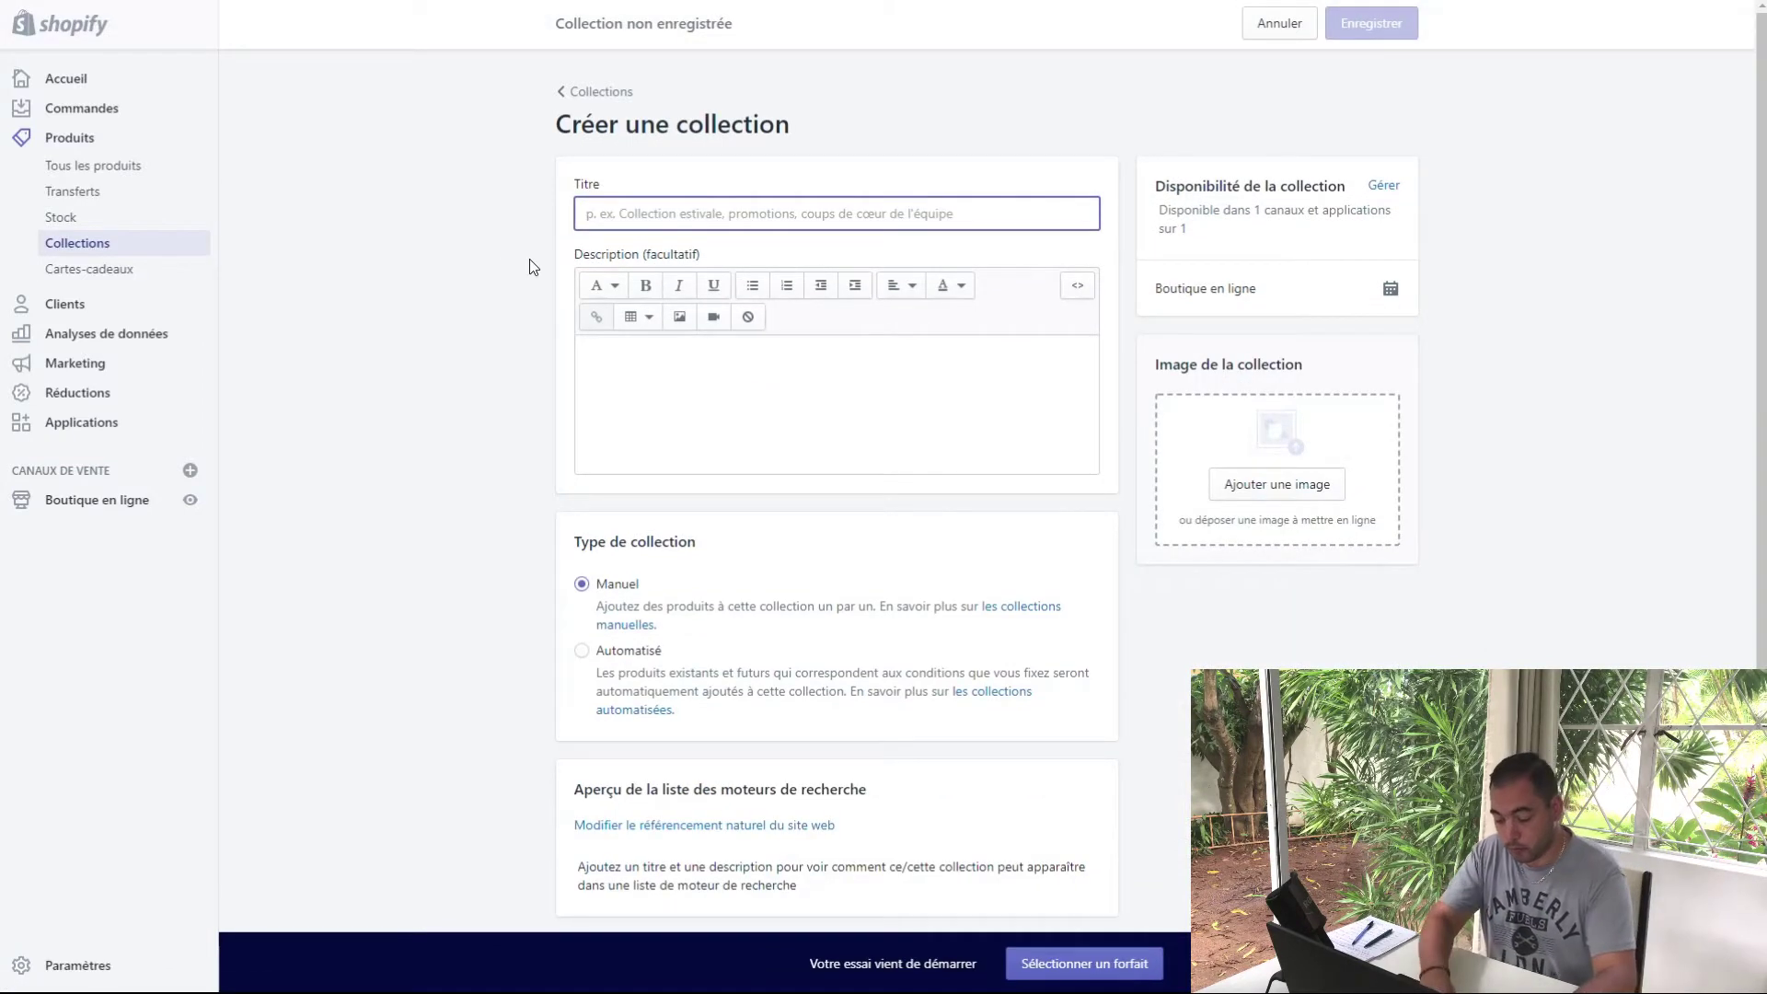
type("Bale")
key("BackSpace")
type("les")
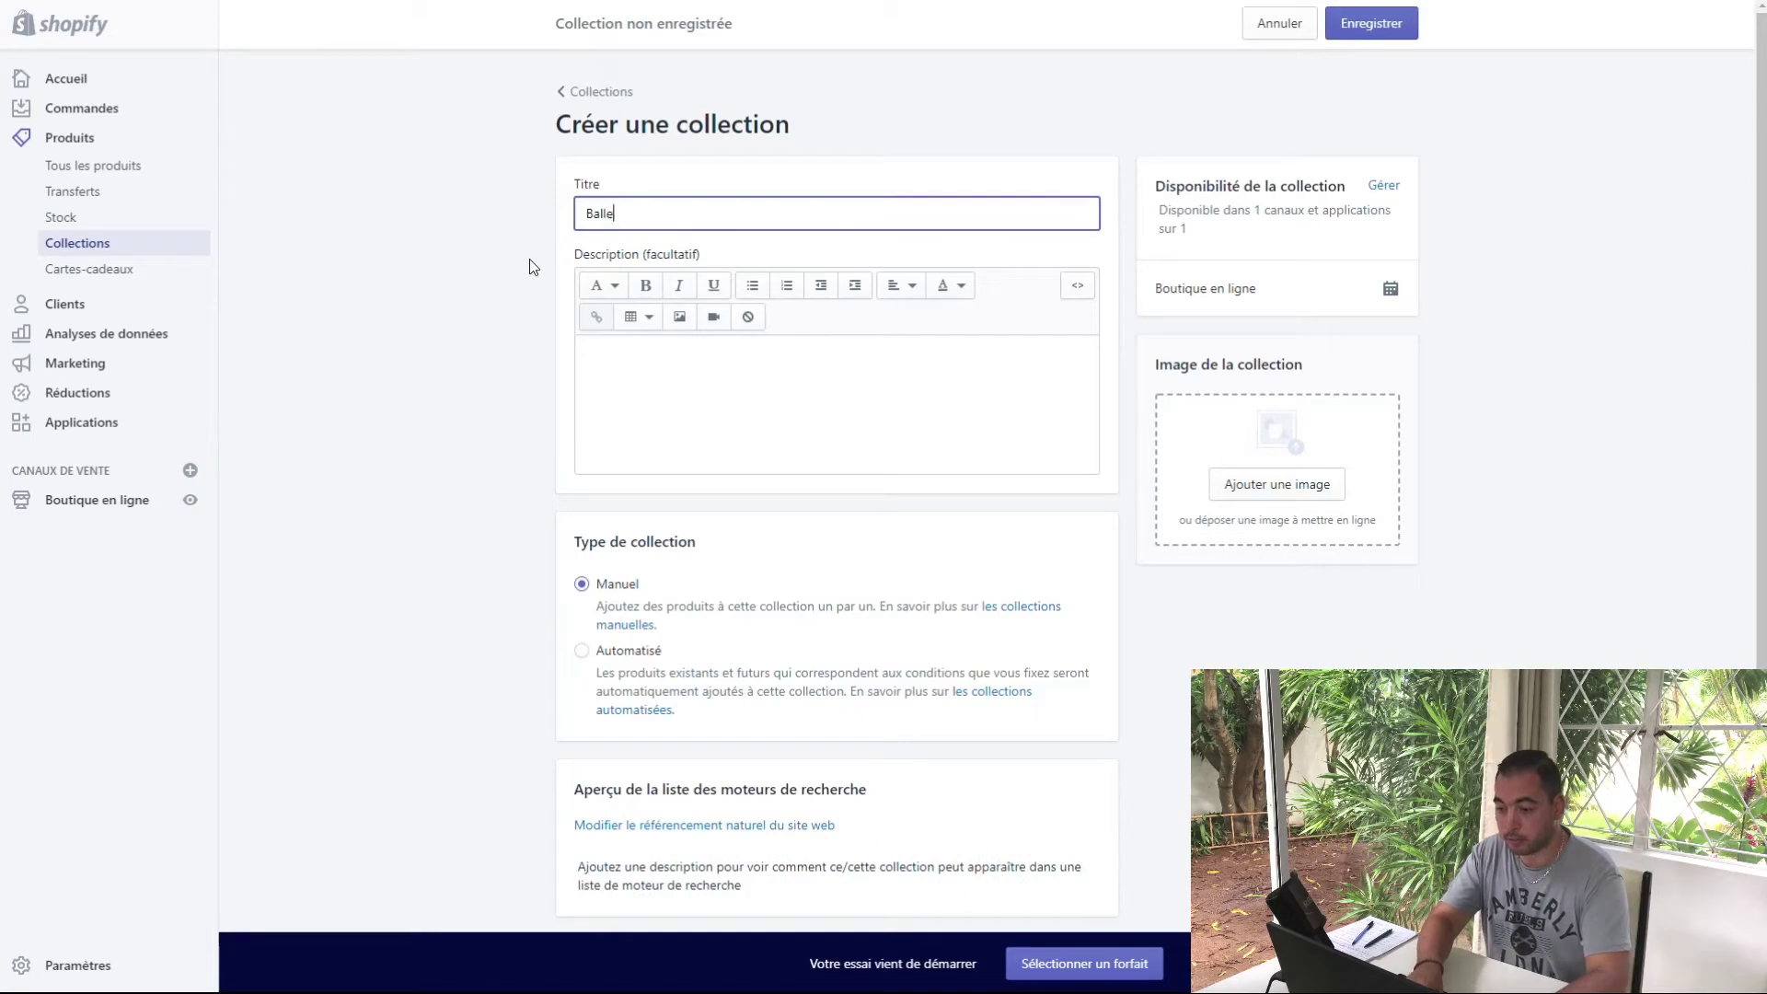
left_click(1390, 28)
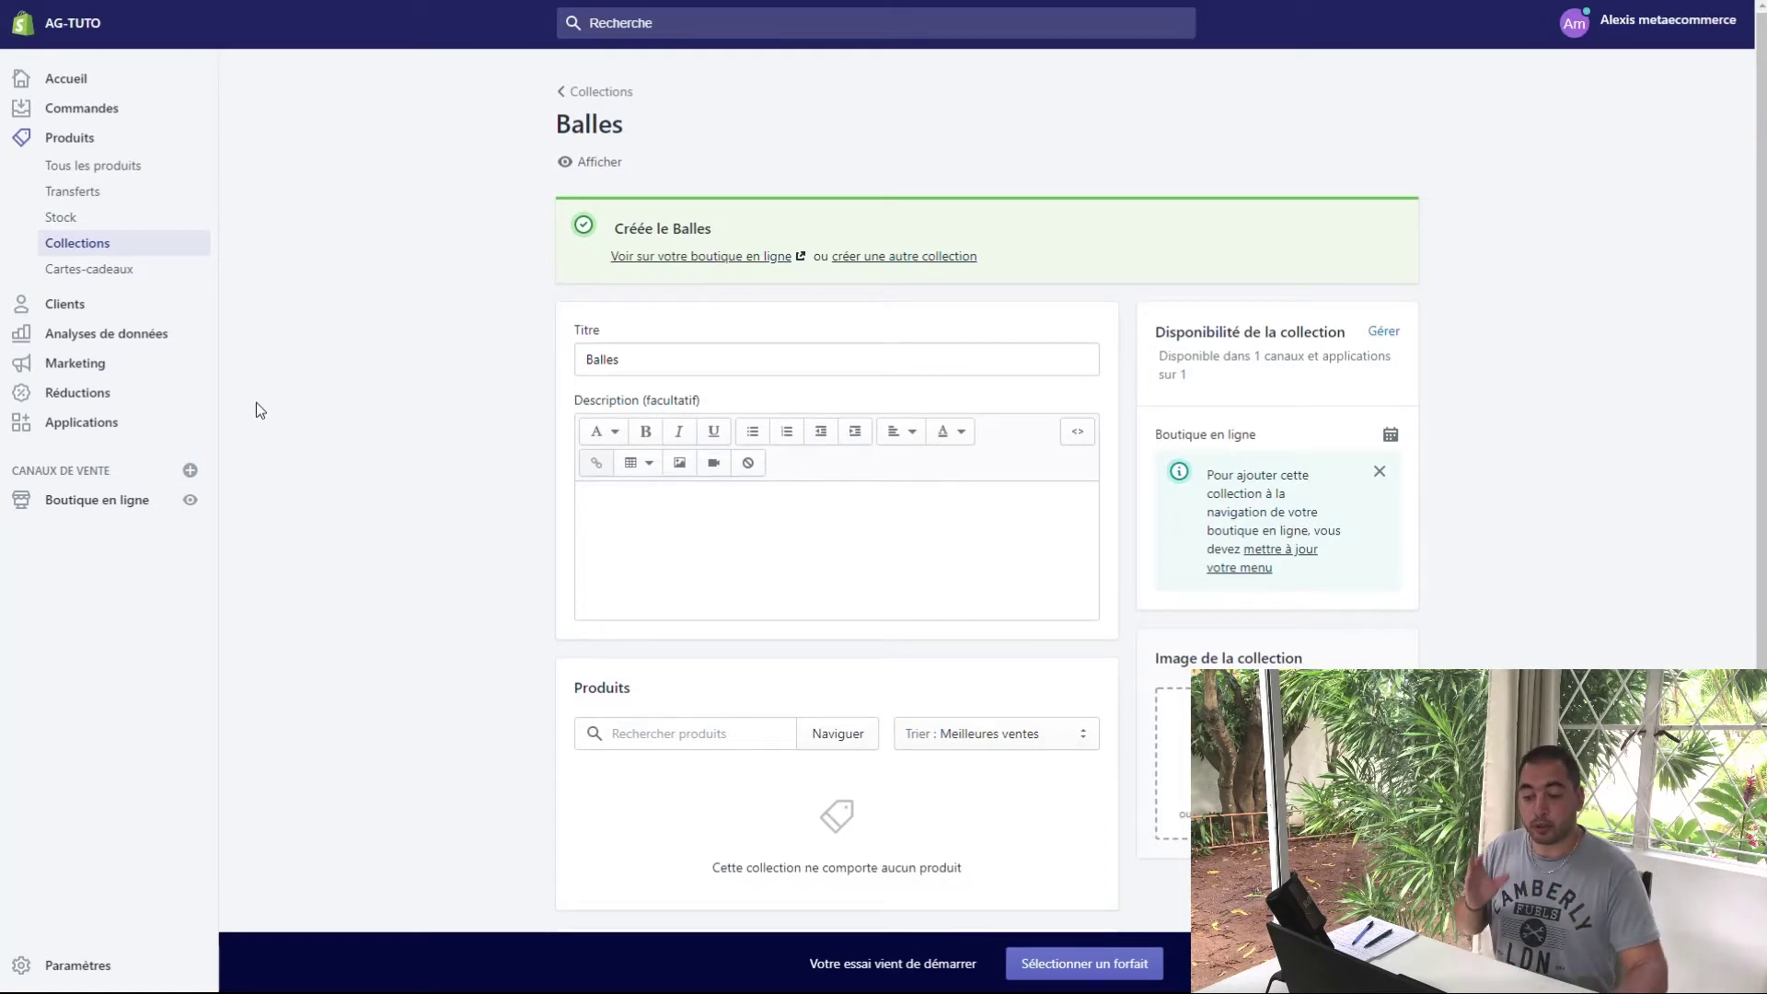
- Open the online store's main navigation menu and check the name and link of its Accueil item without changing them
left_click(89, 514)
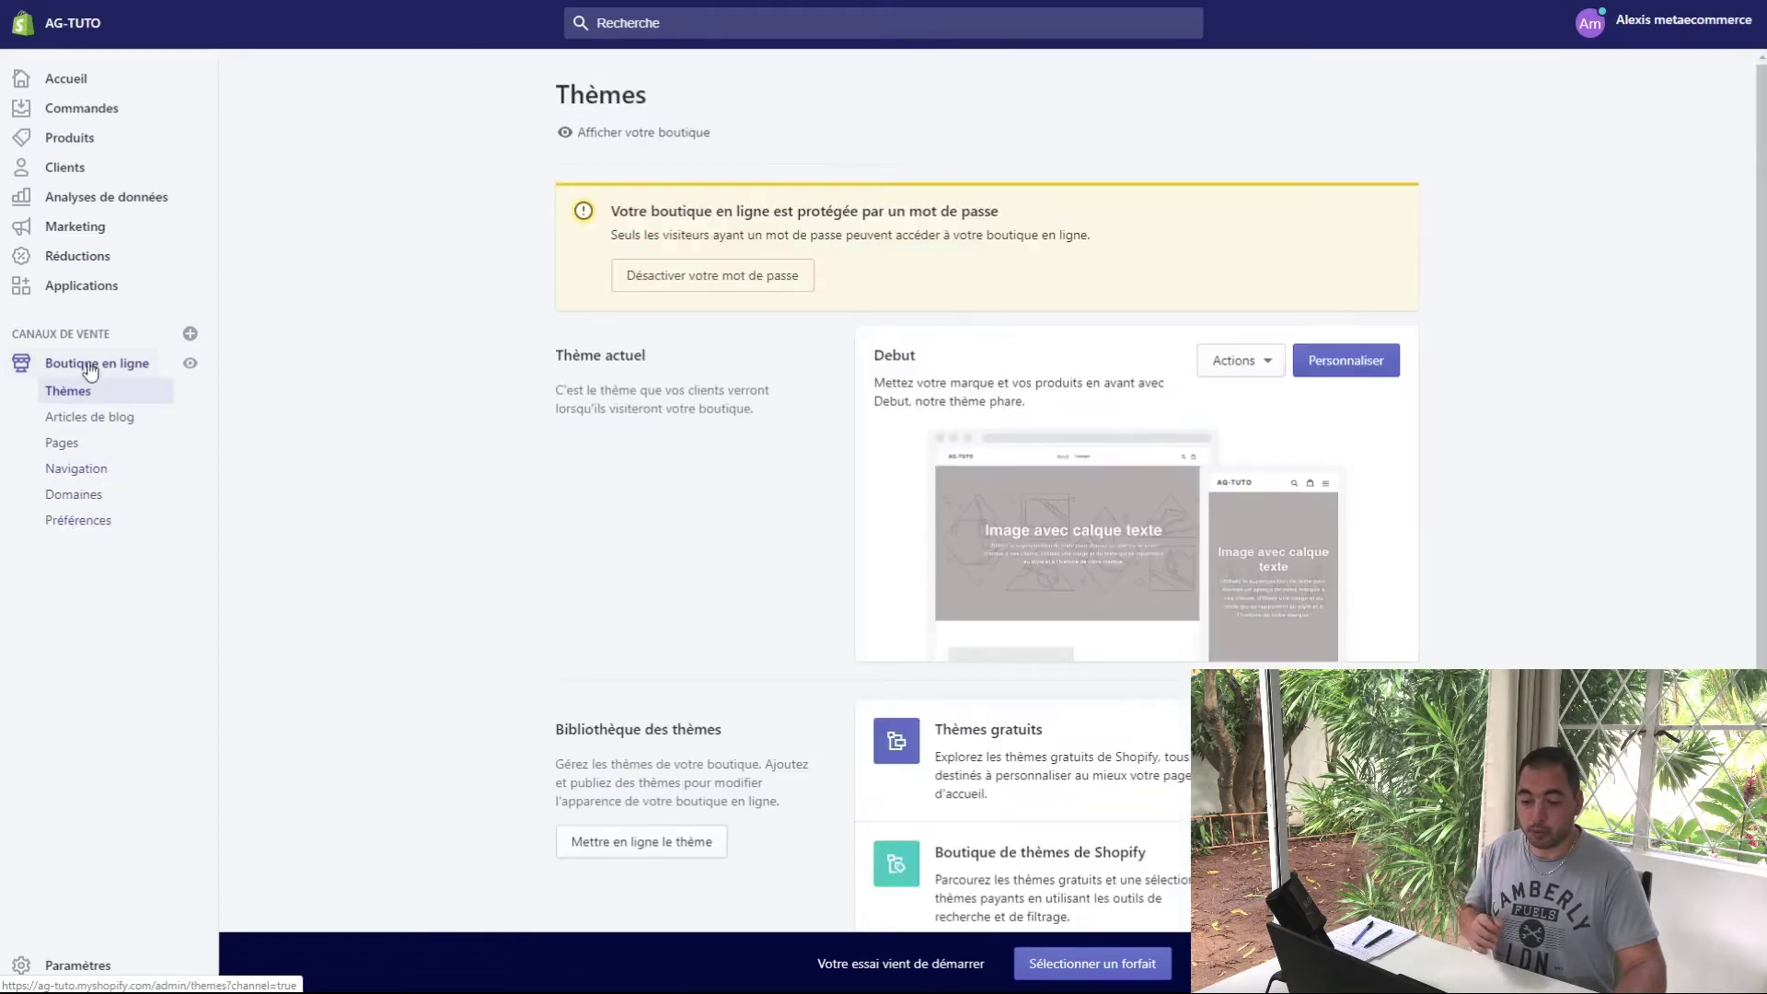
left_click(89, 475)
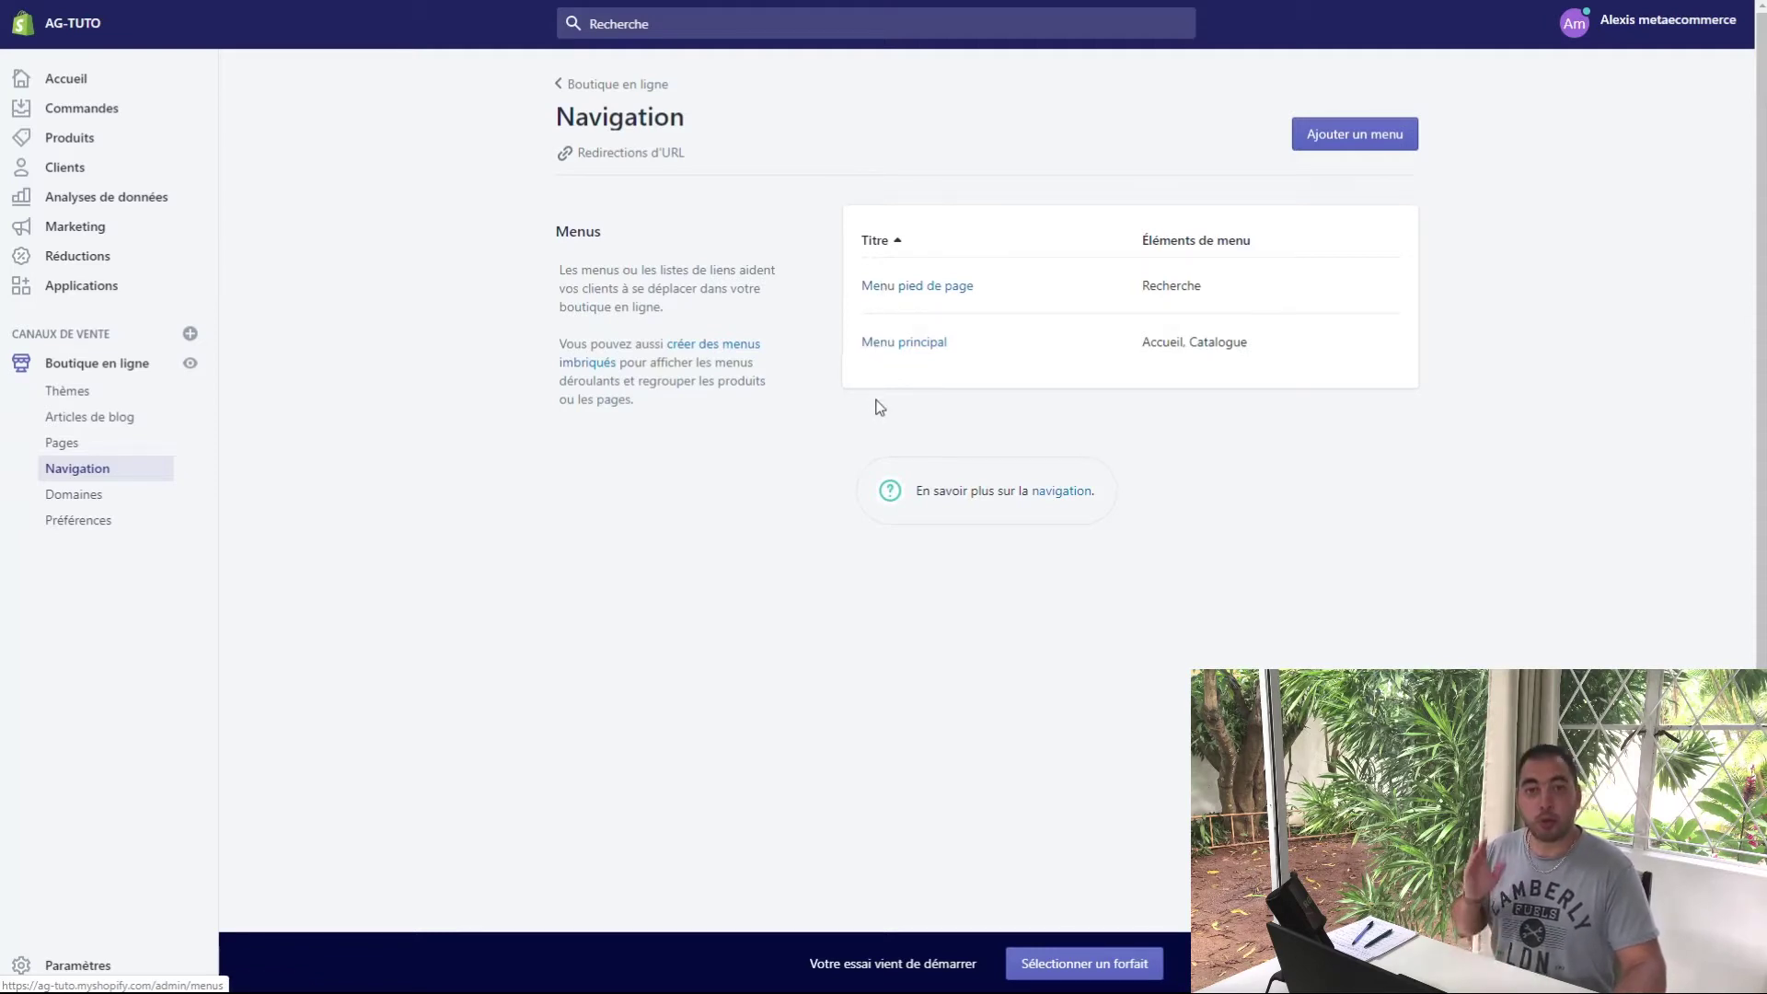
left_click(891, 344)
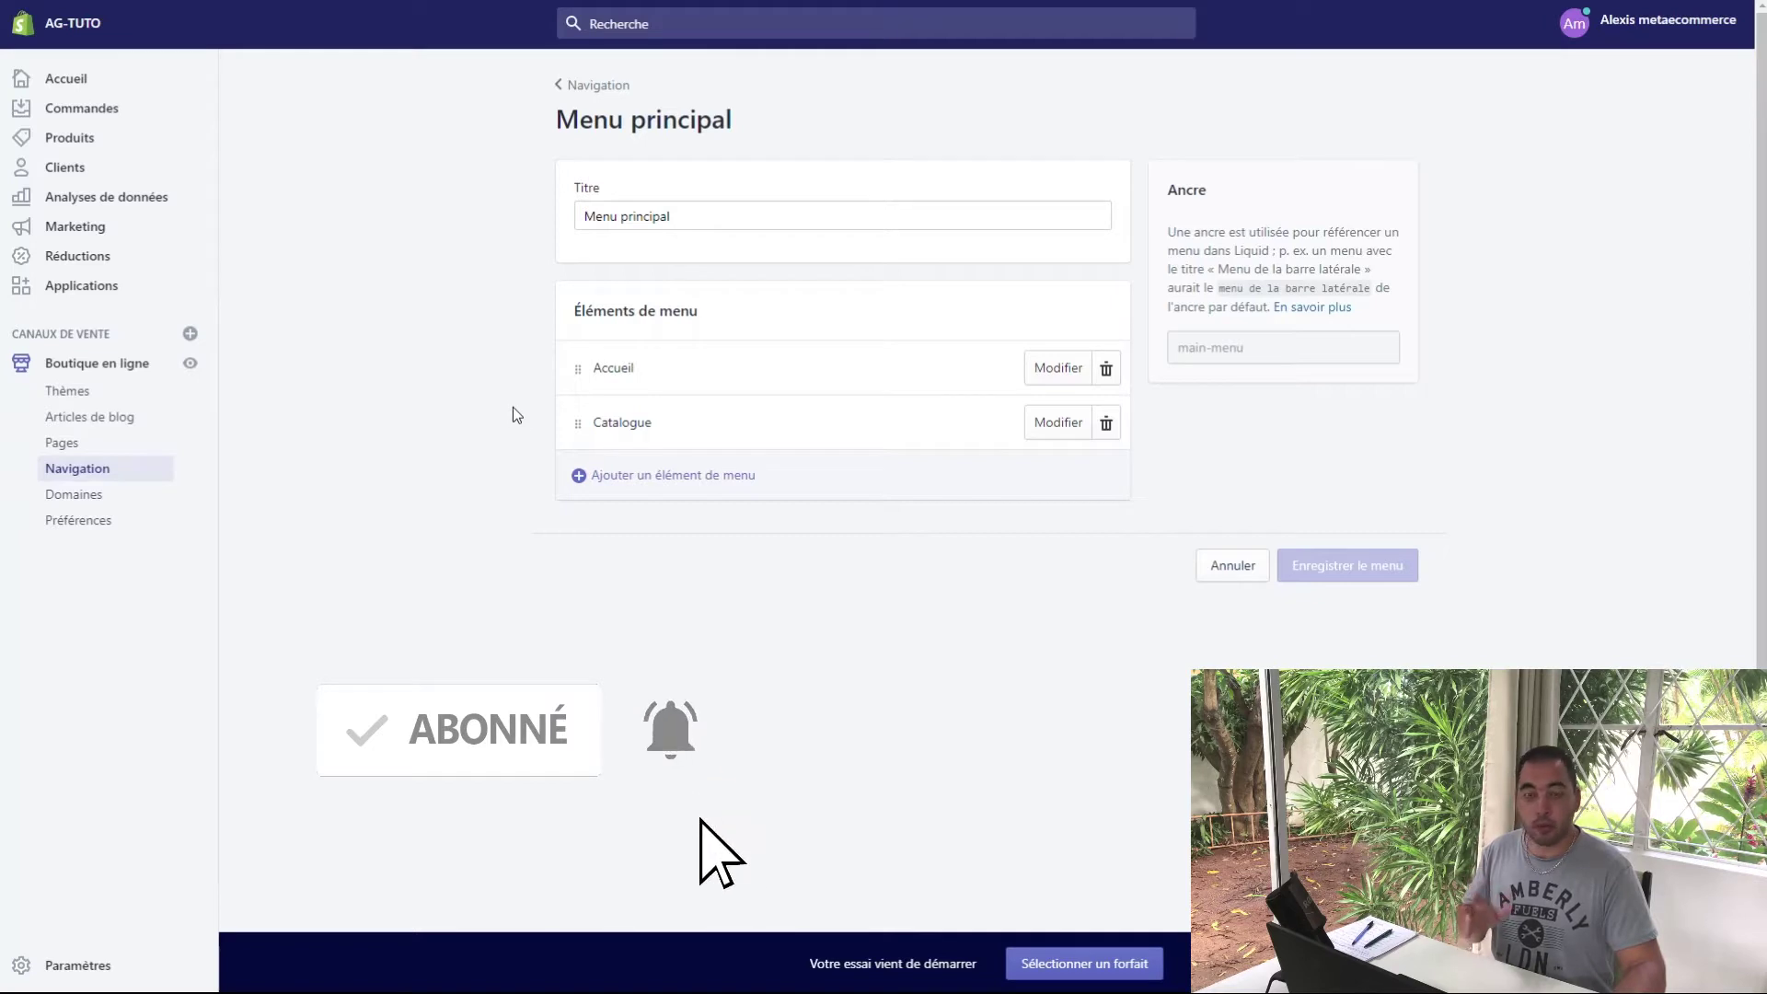
left_click(1056, 378)
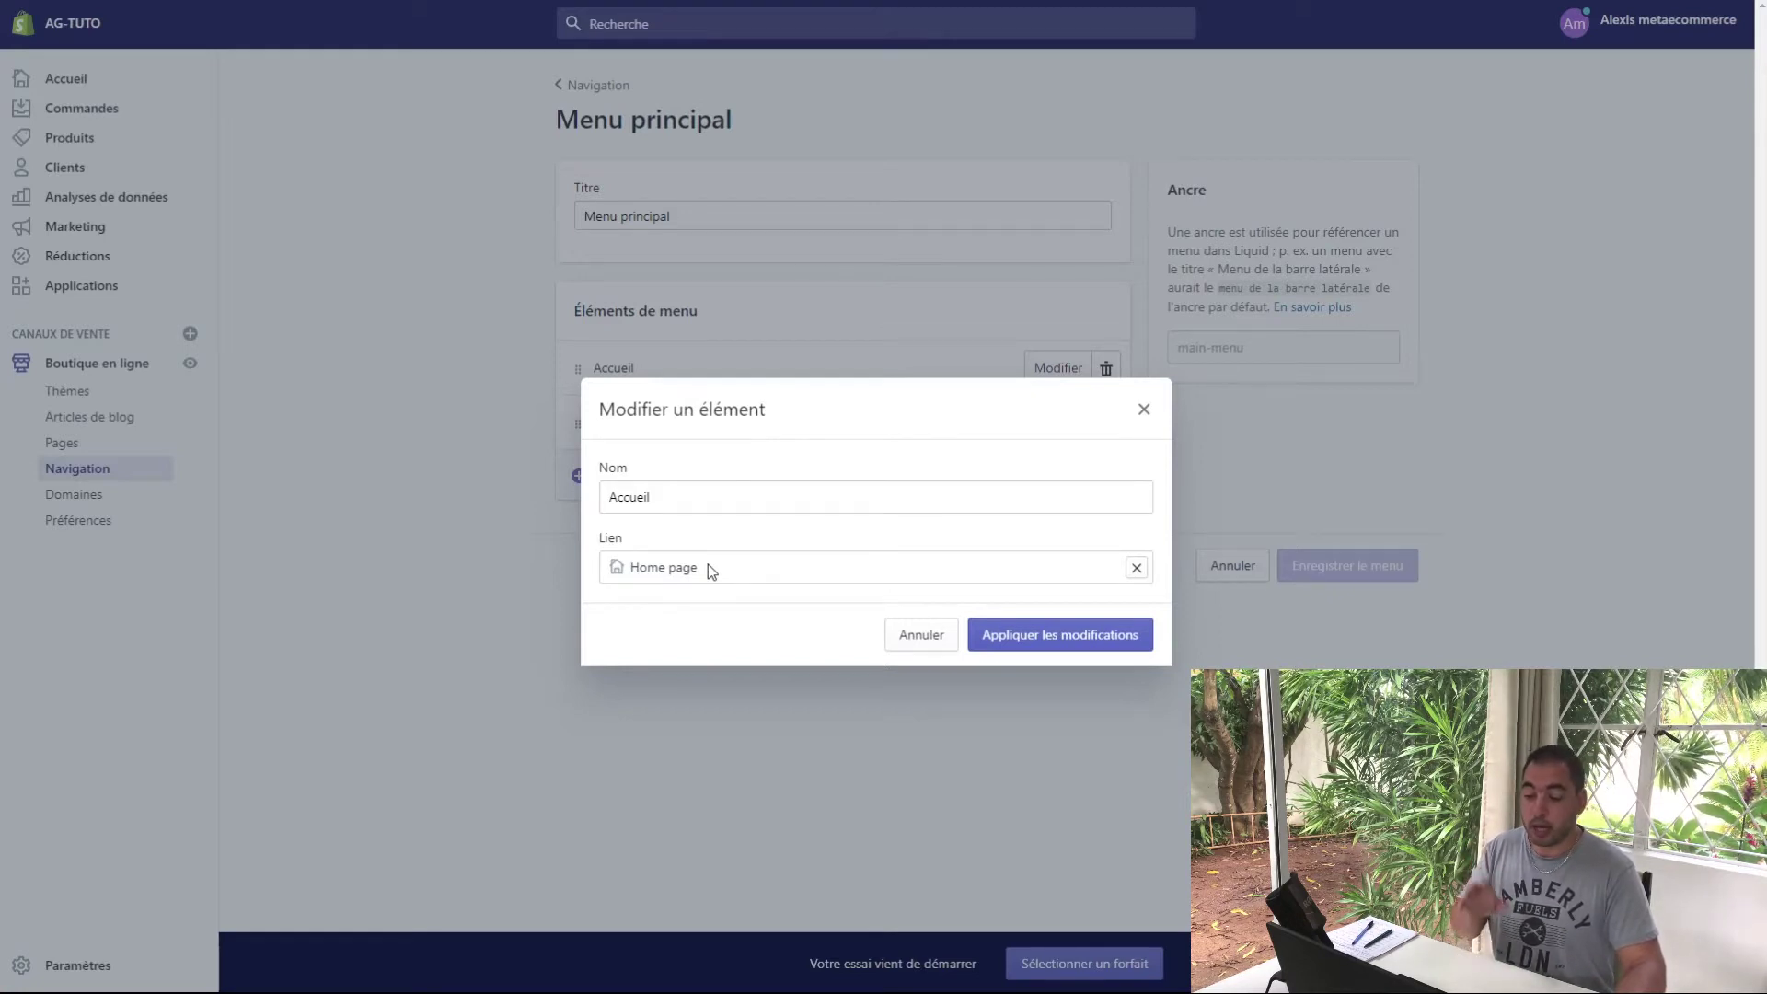
left_click(892, 634)
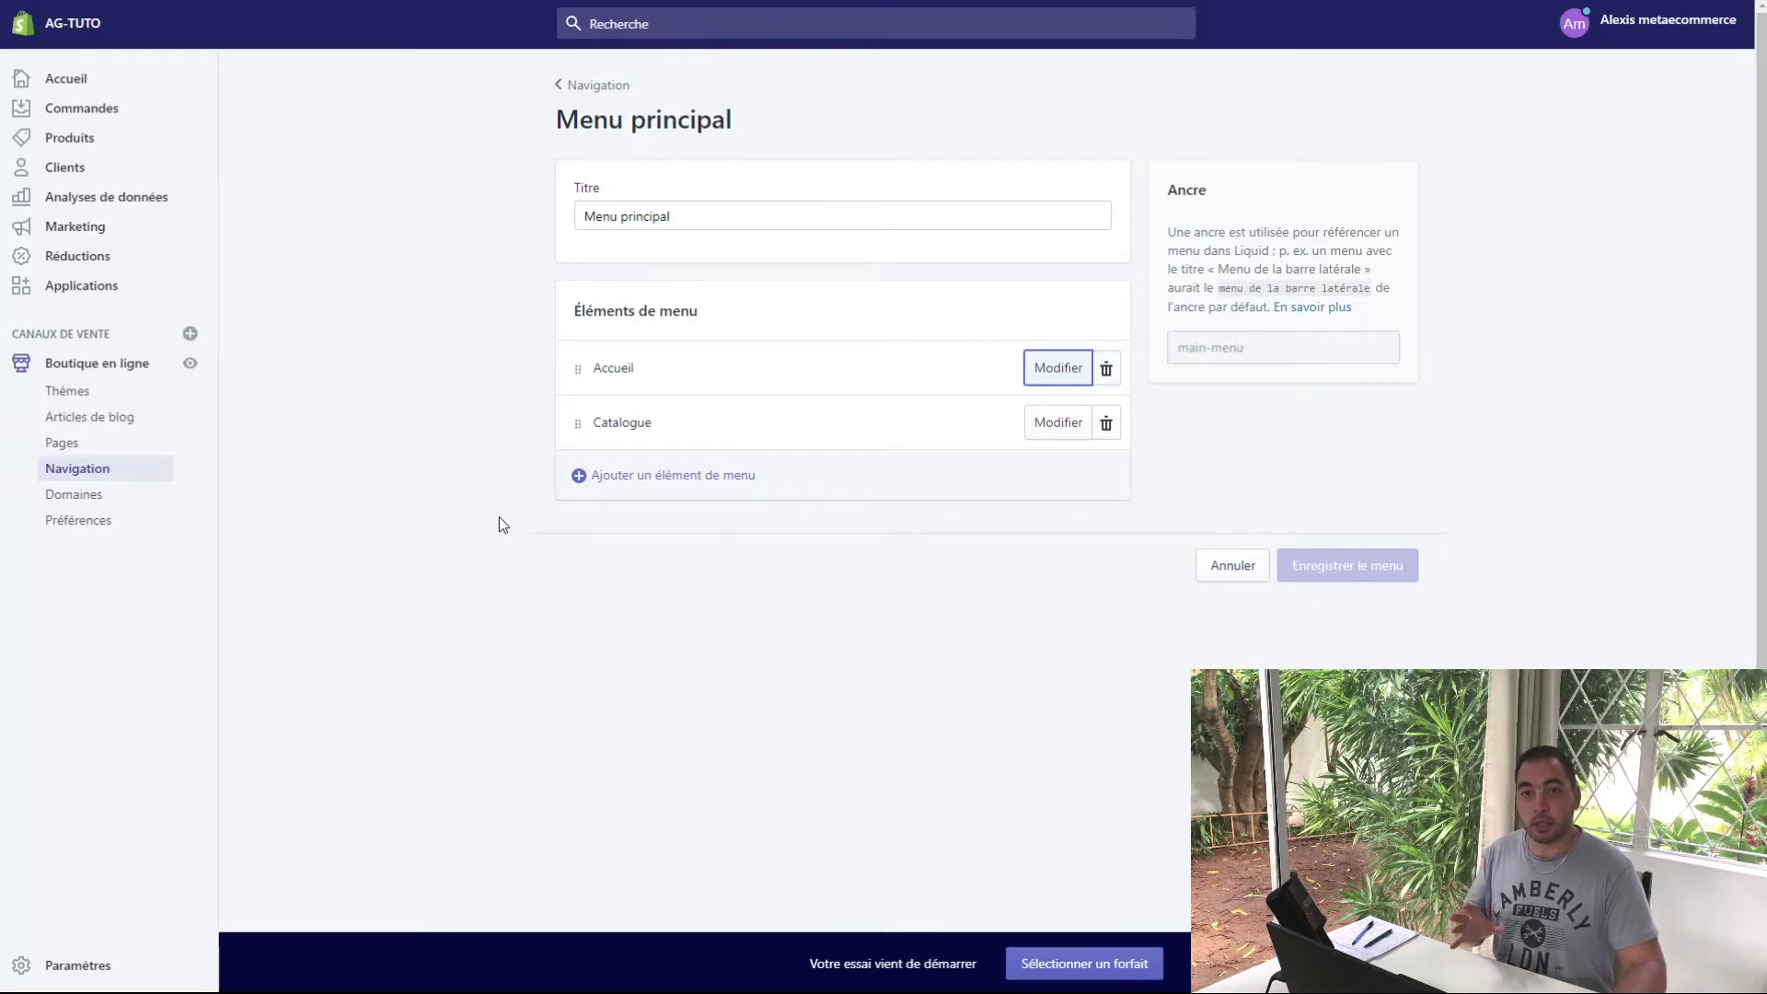
- Add a menu item named Raquettes to the main menu, linked to the Raquettes collection
left_click(619, 488)
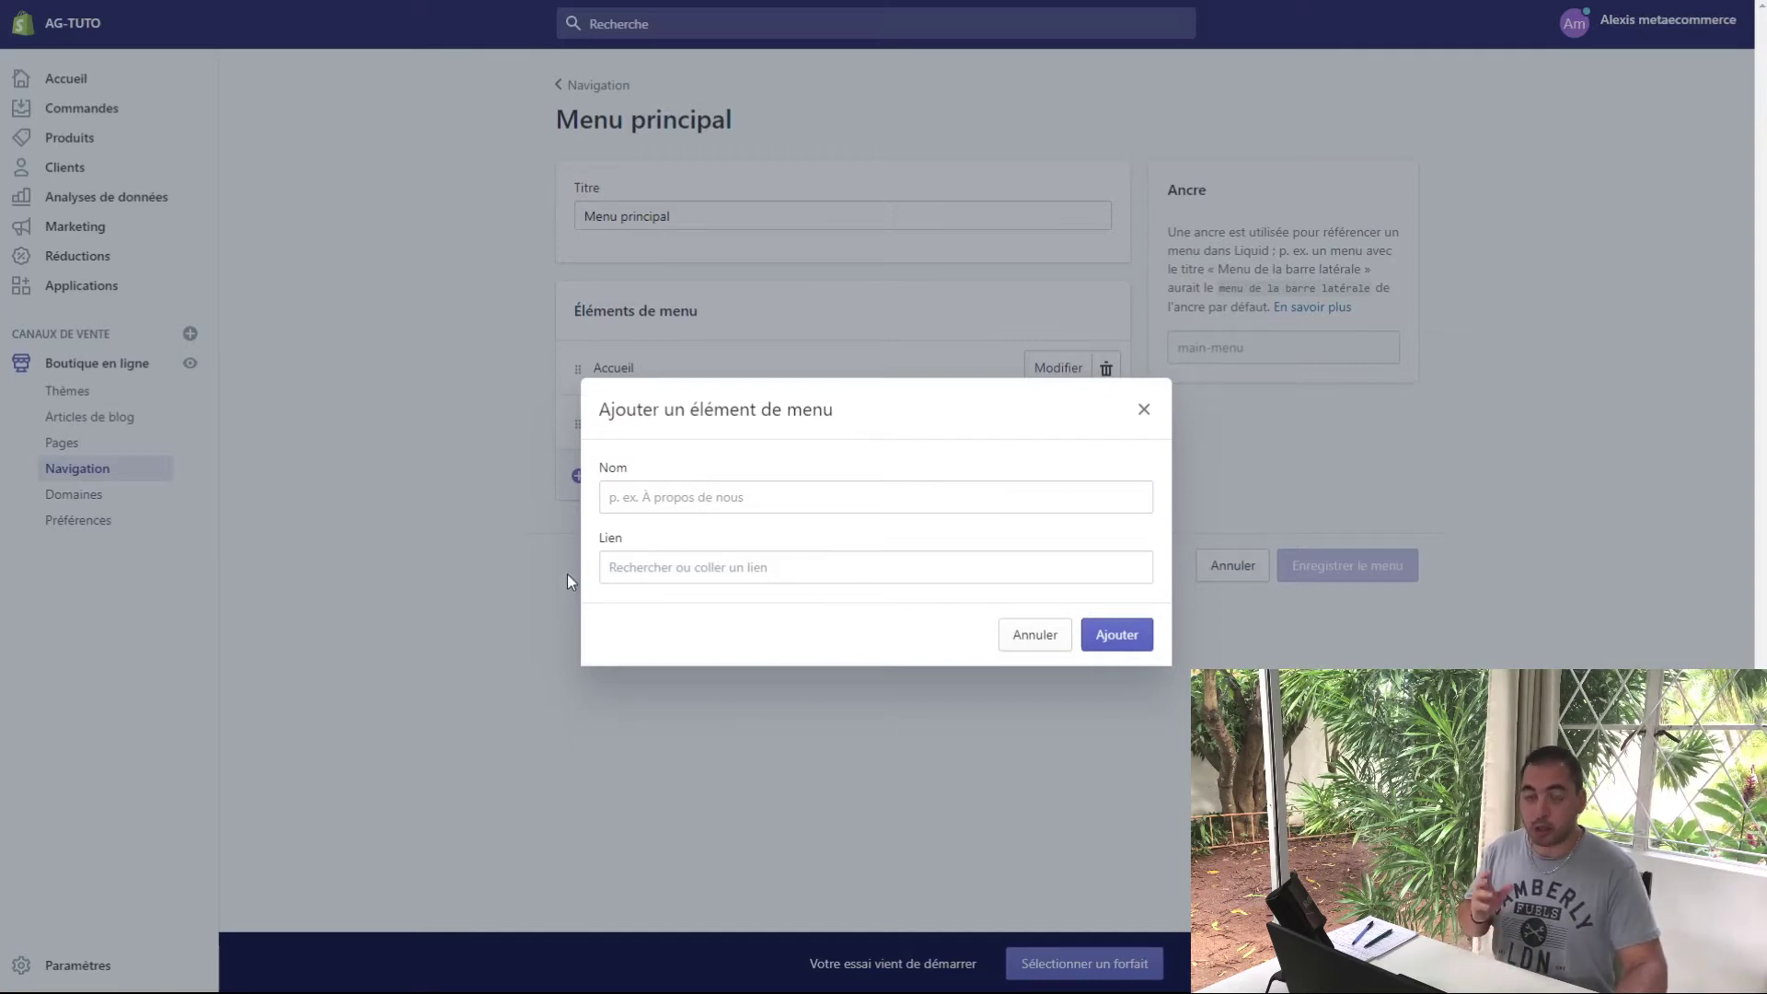
left_click(636, 570)
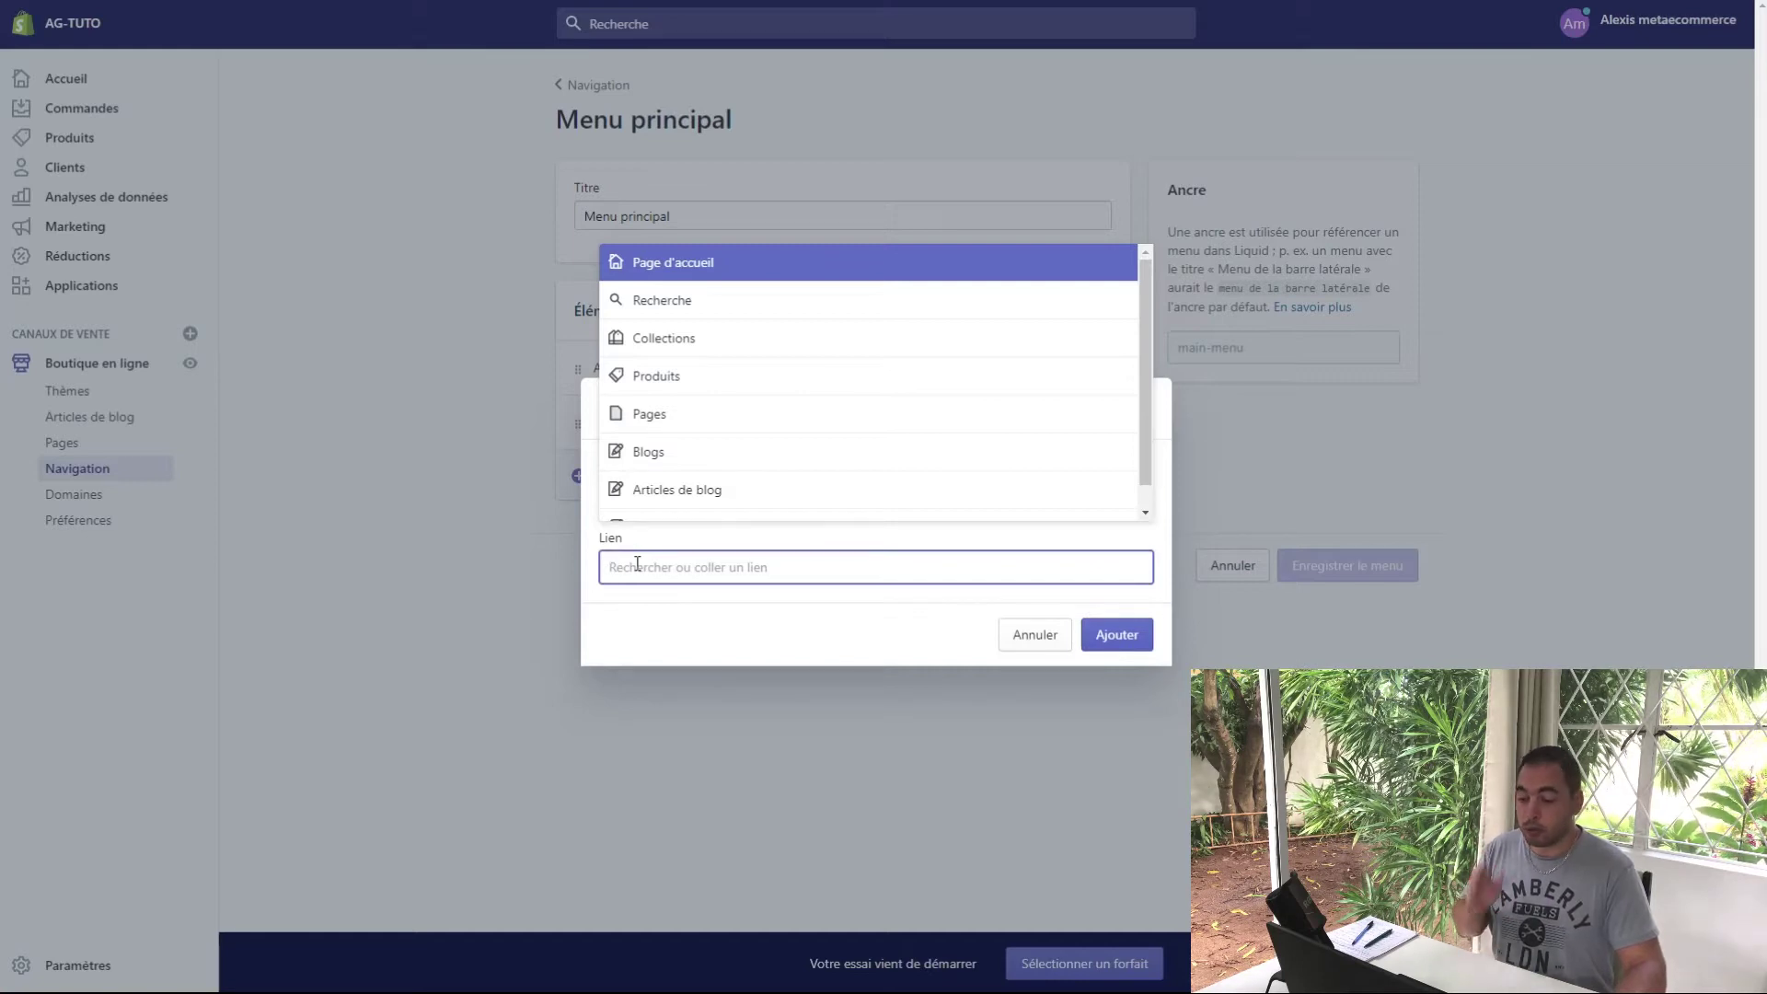
left_click(681, 348)
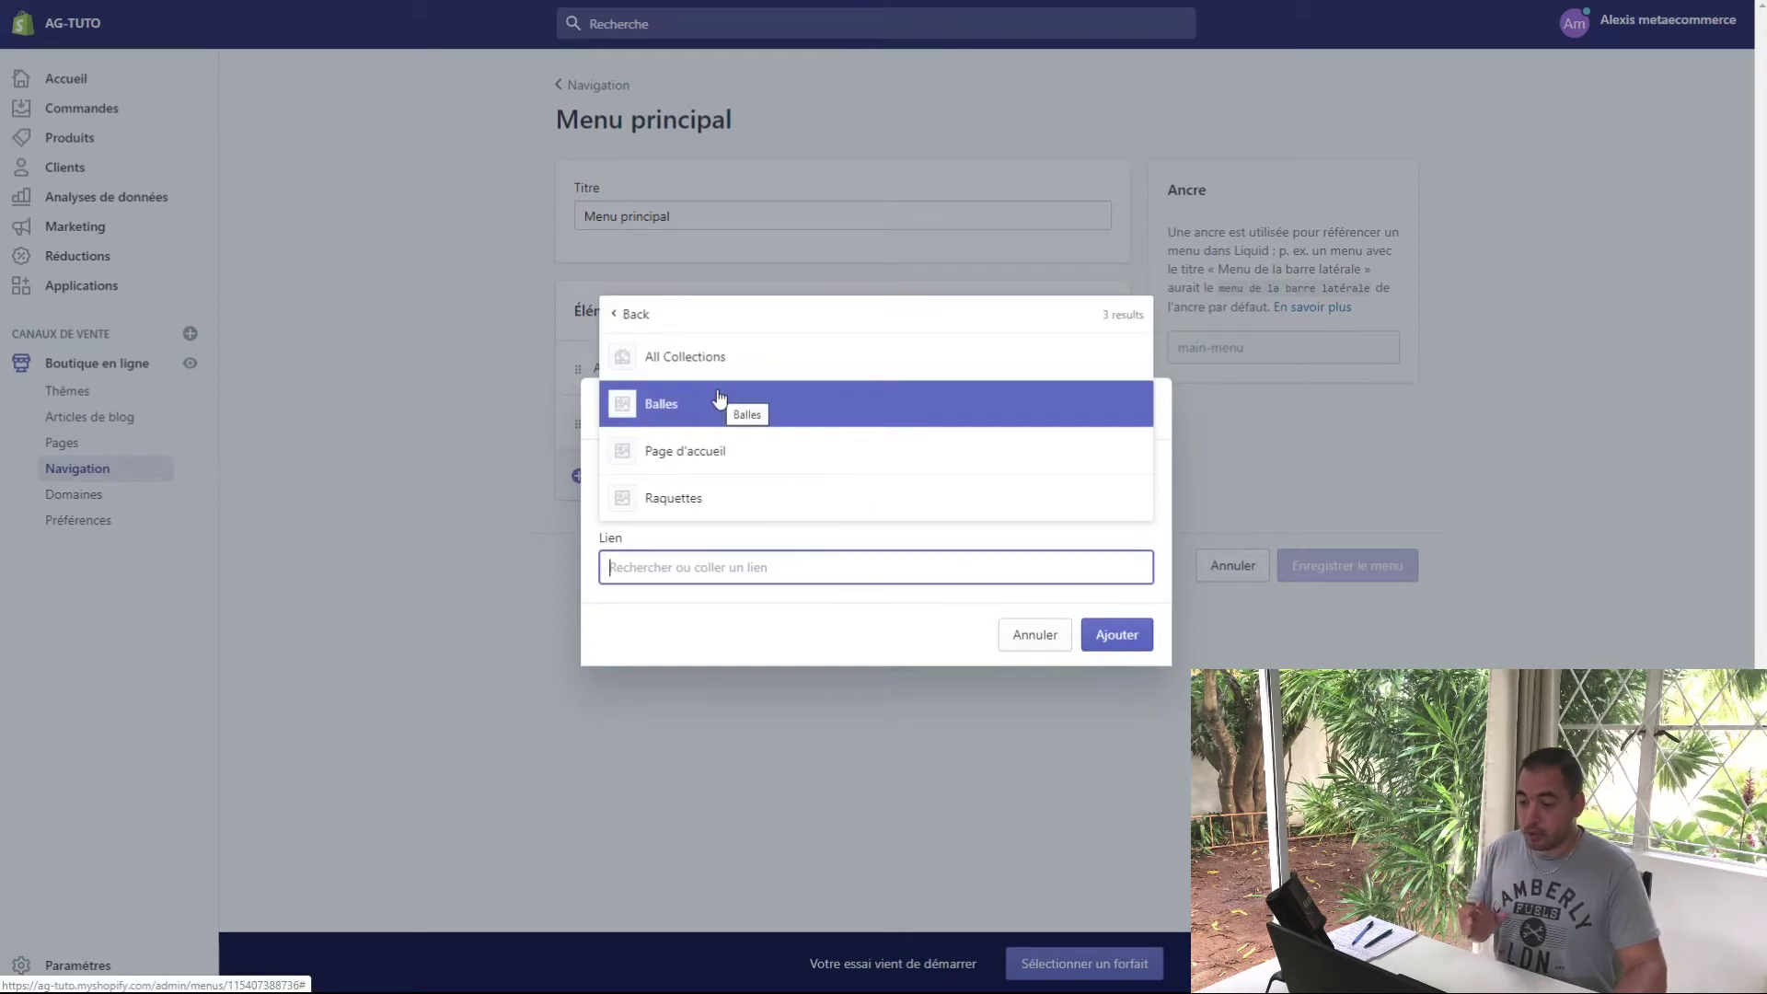
left_click(702, 507)
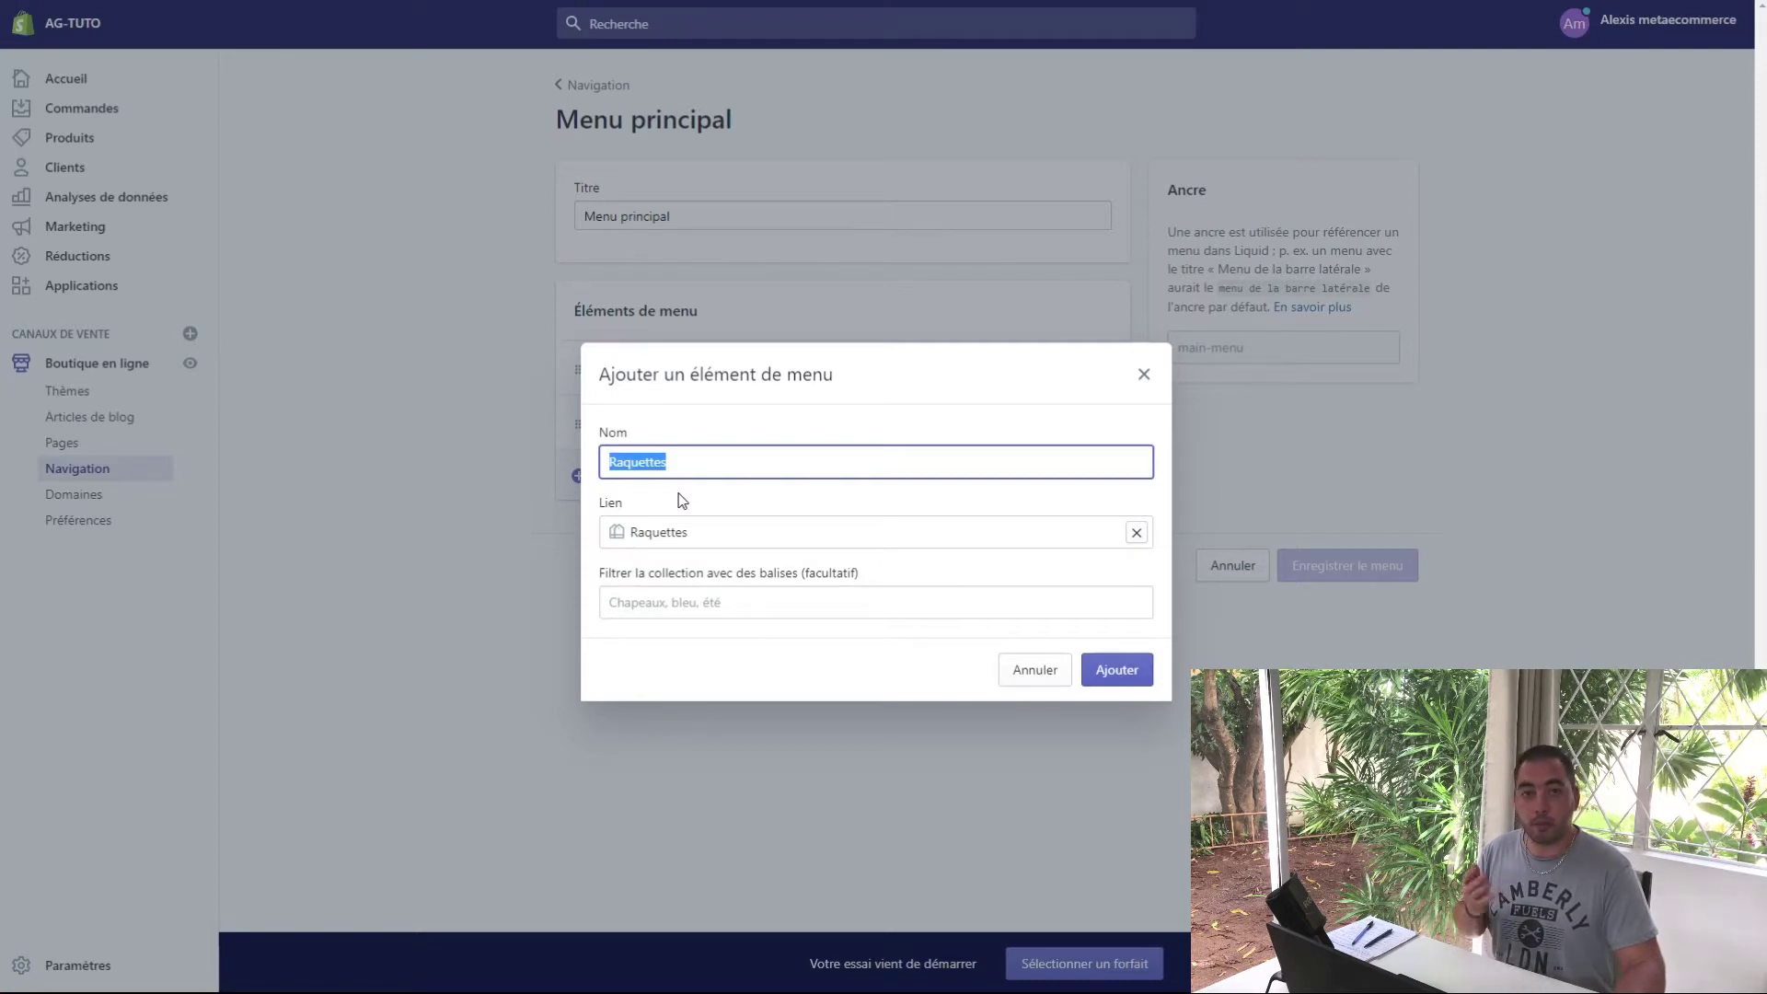
left_click(681, 500)
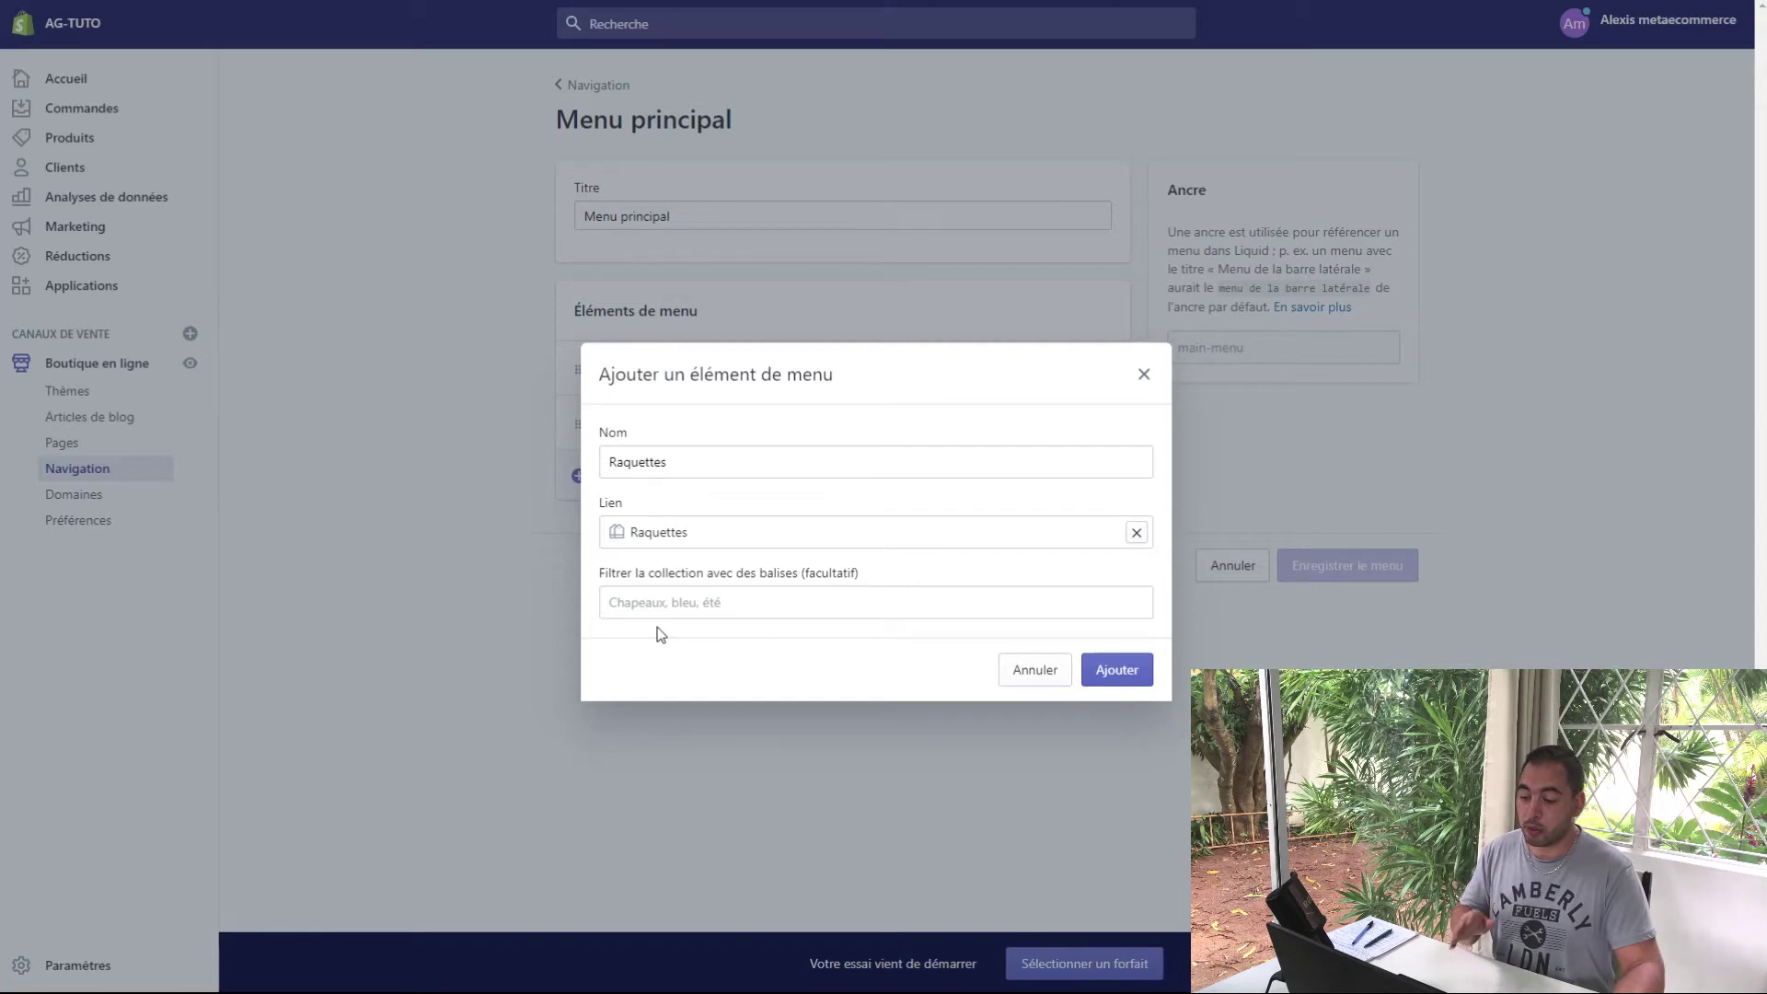
left_click(1113, 681)
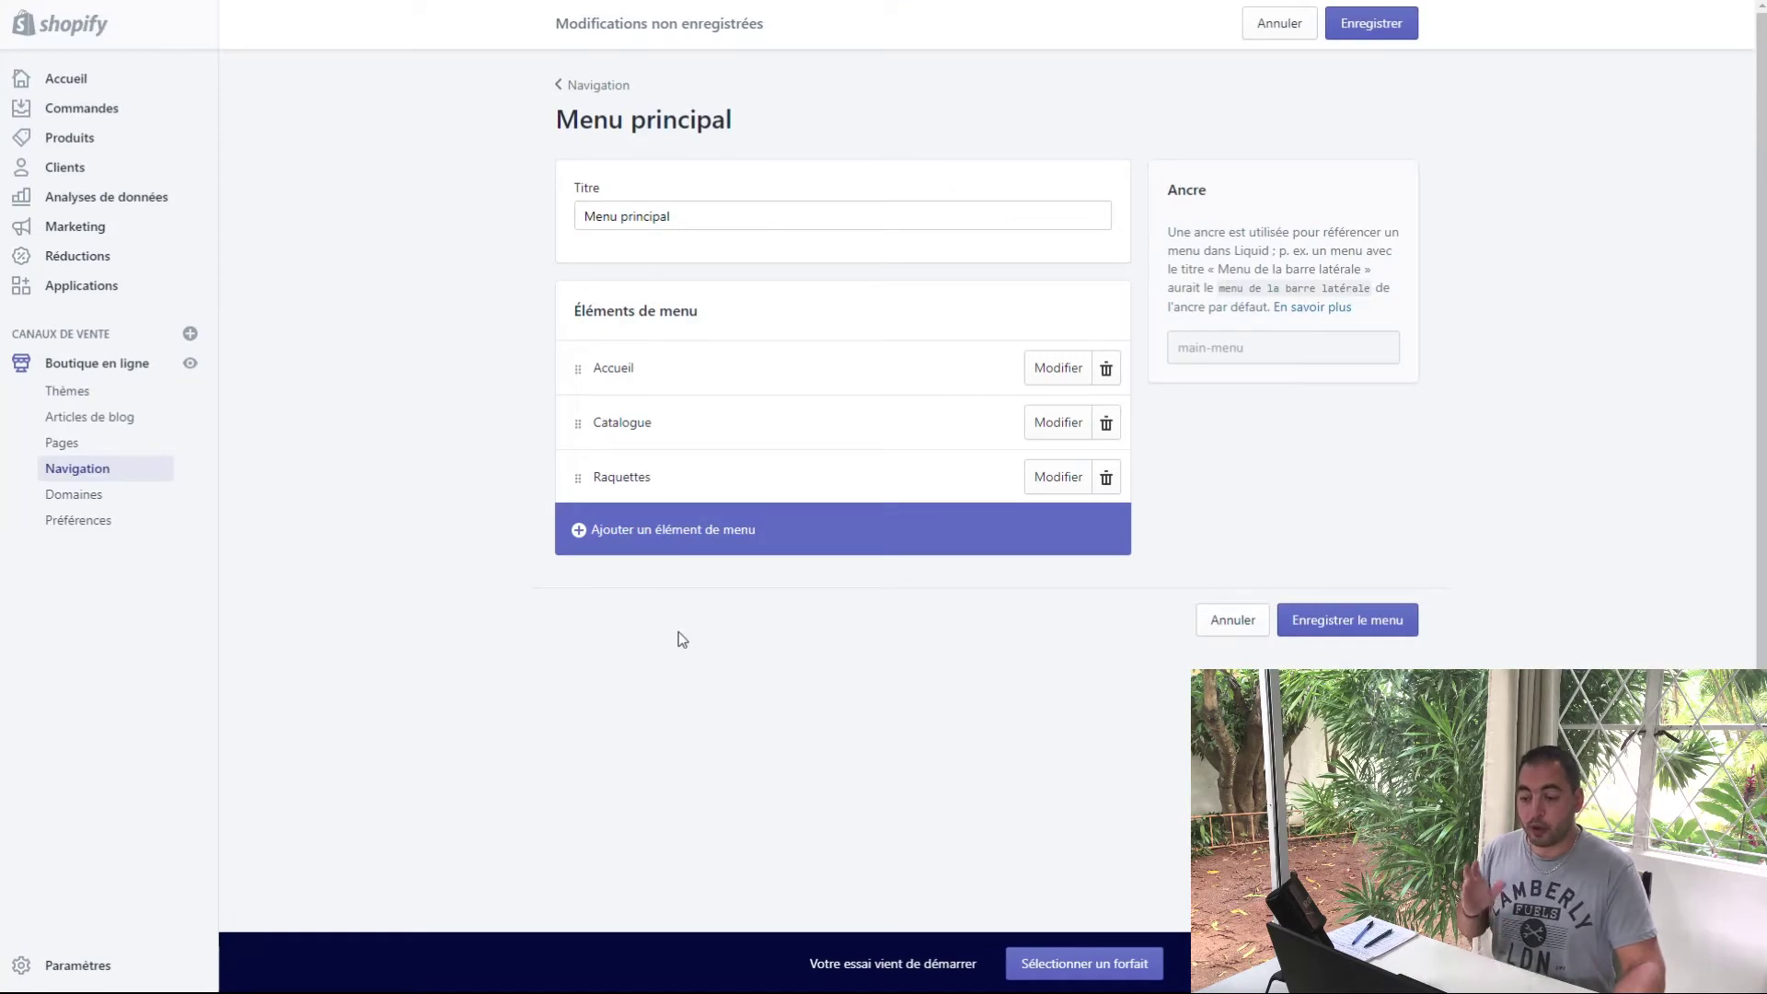
- Add a menu item named Balles to the main menu, linked to the Balles collection
left_click(641, 539)
left_click(620, 564)
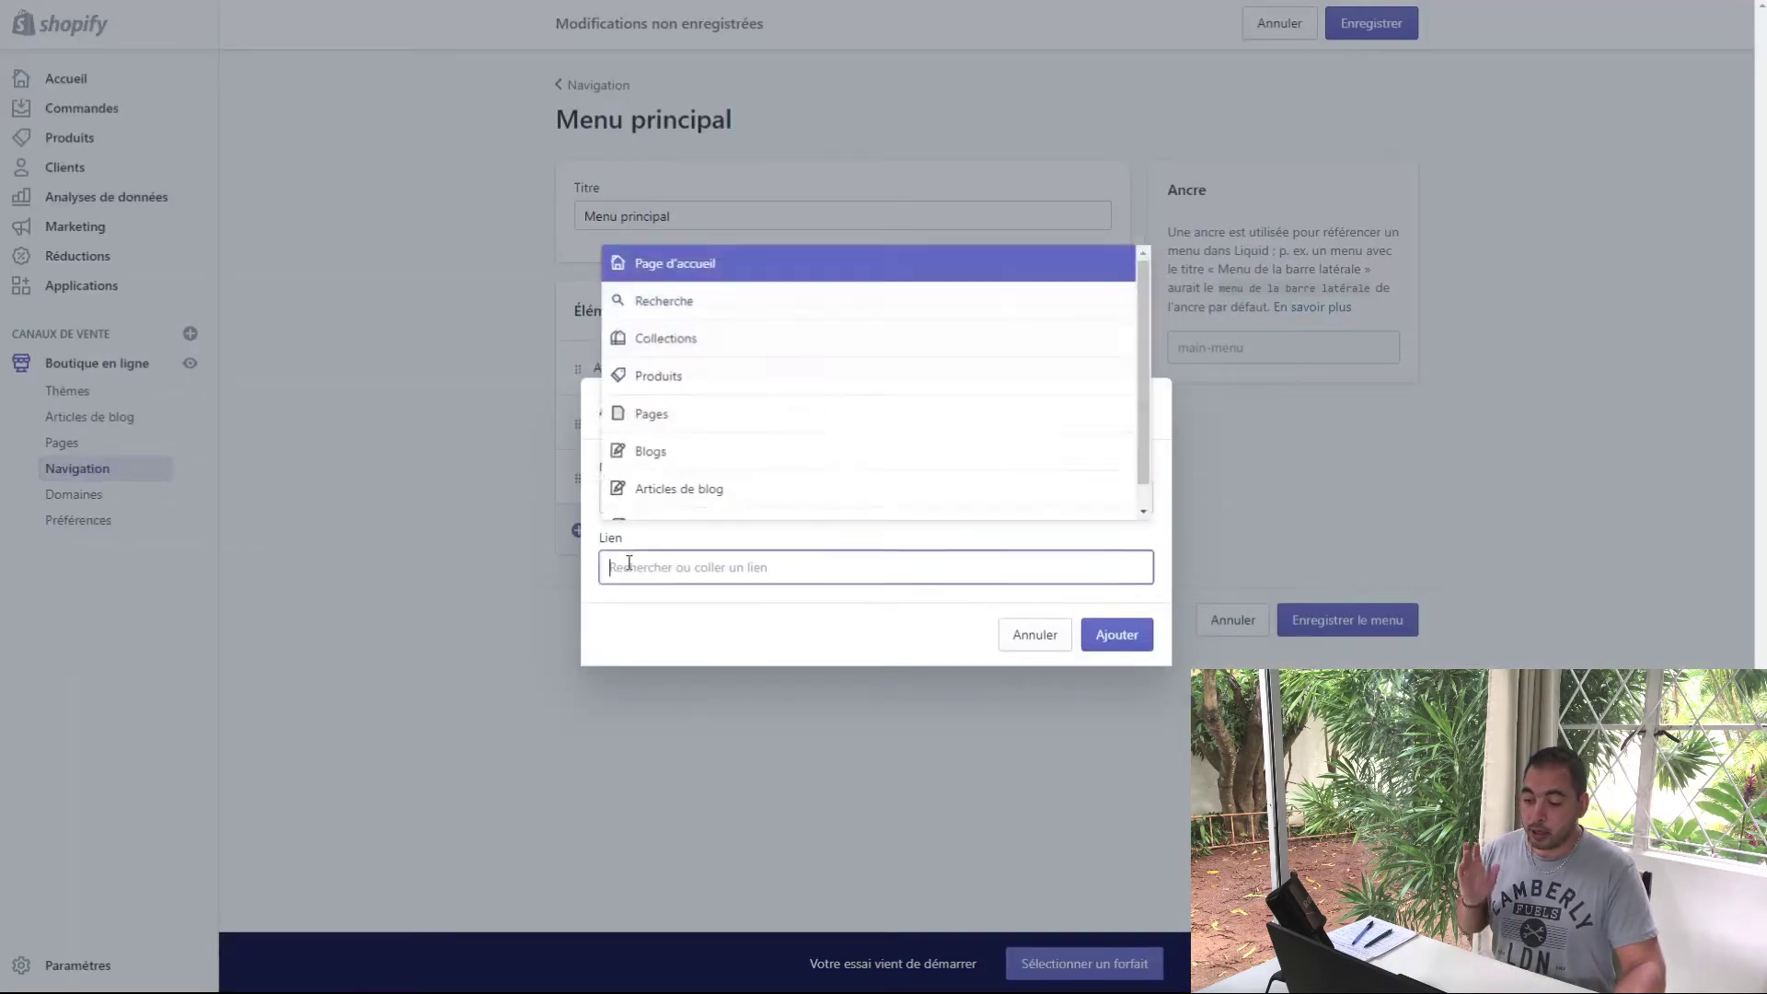
left_click(674, 348)
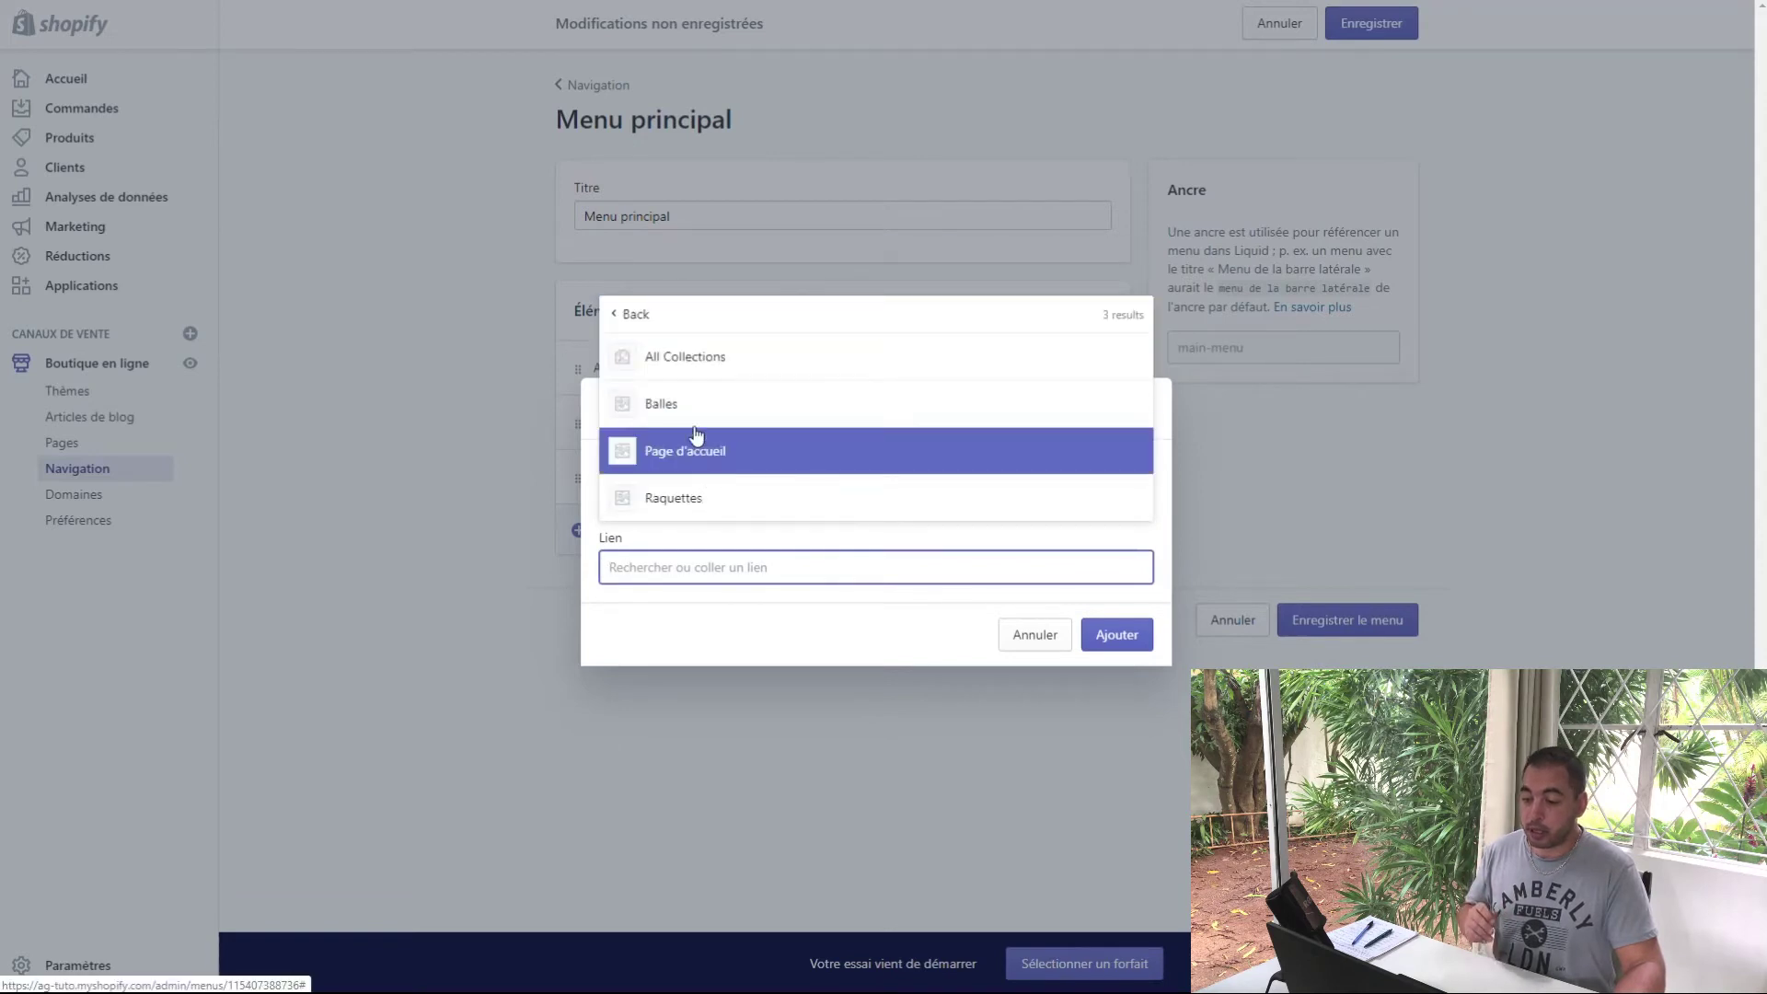
left_click(679, 408)
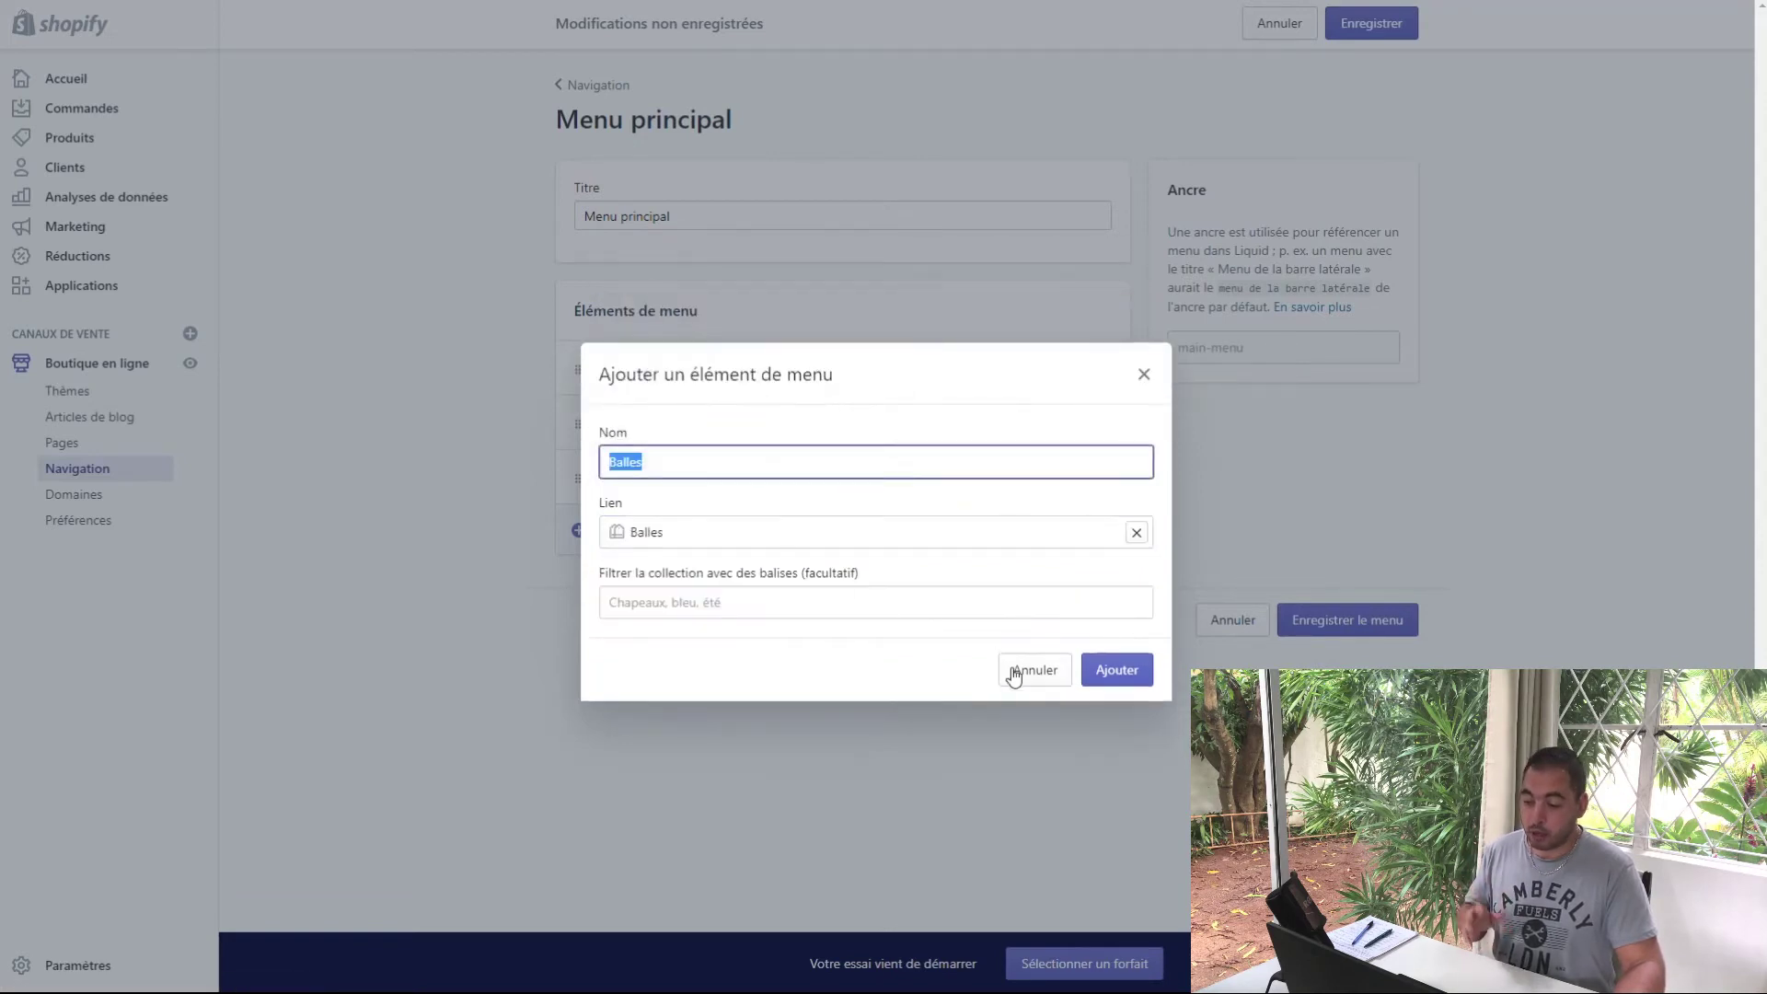
left_click(1118, 673)
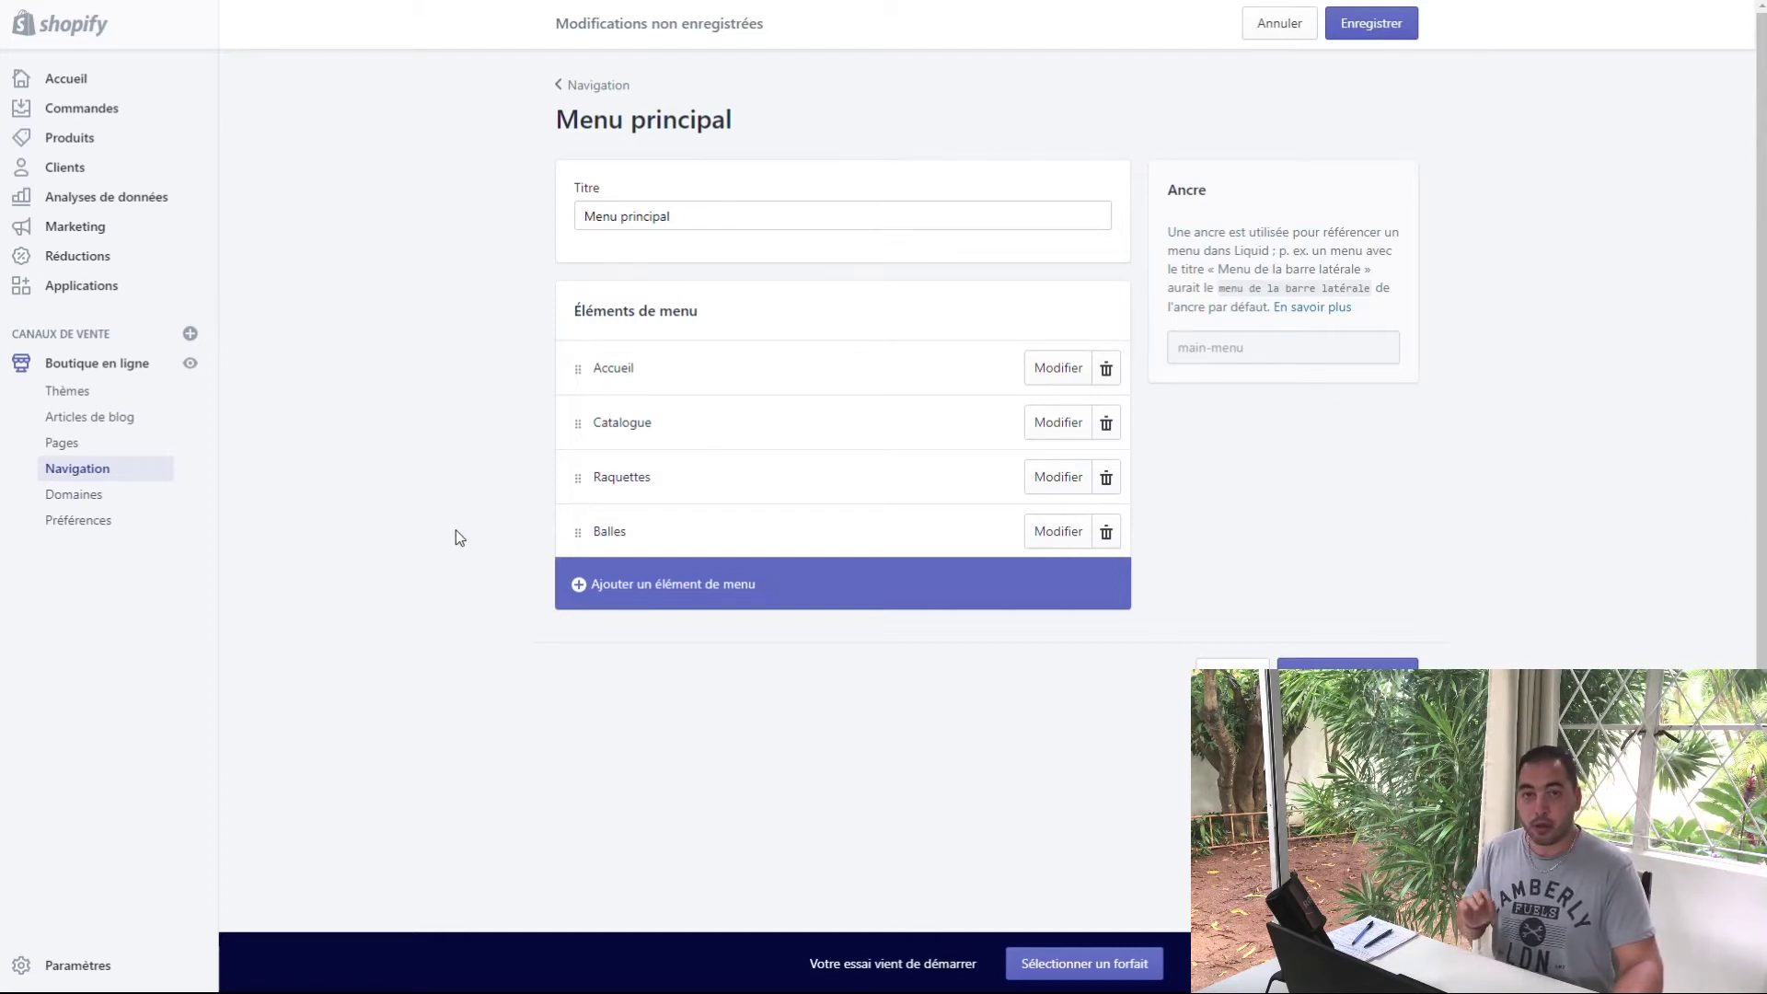
- Remove the Catalogue item from the main menu and save the menu
left_click(1107, 426)
left_click(1092, 255)
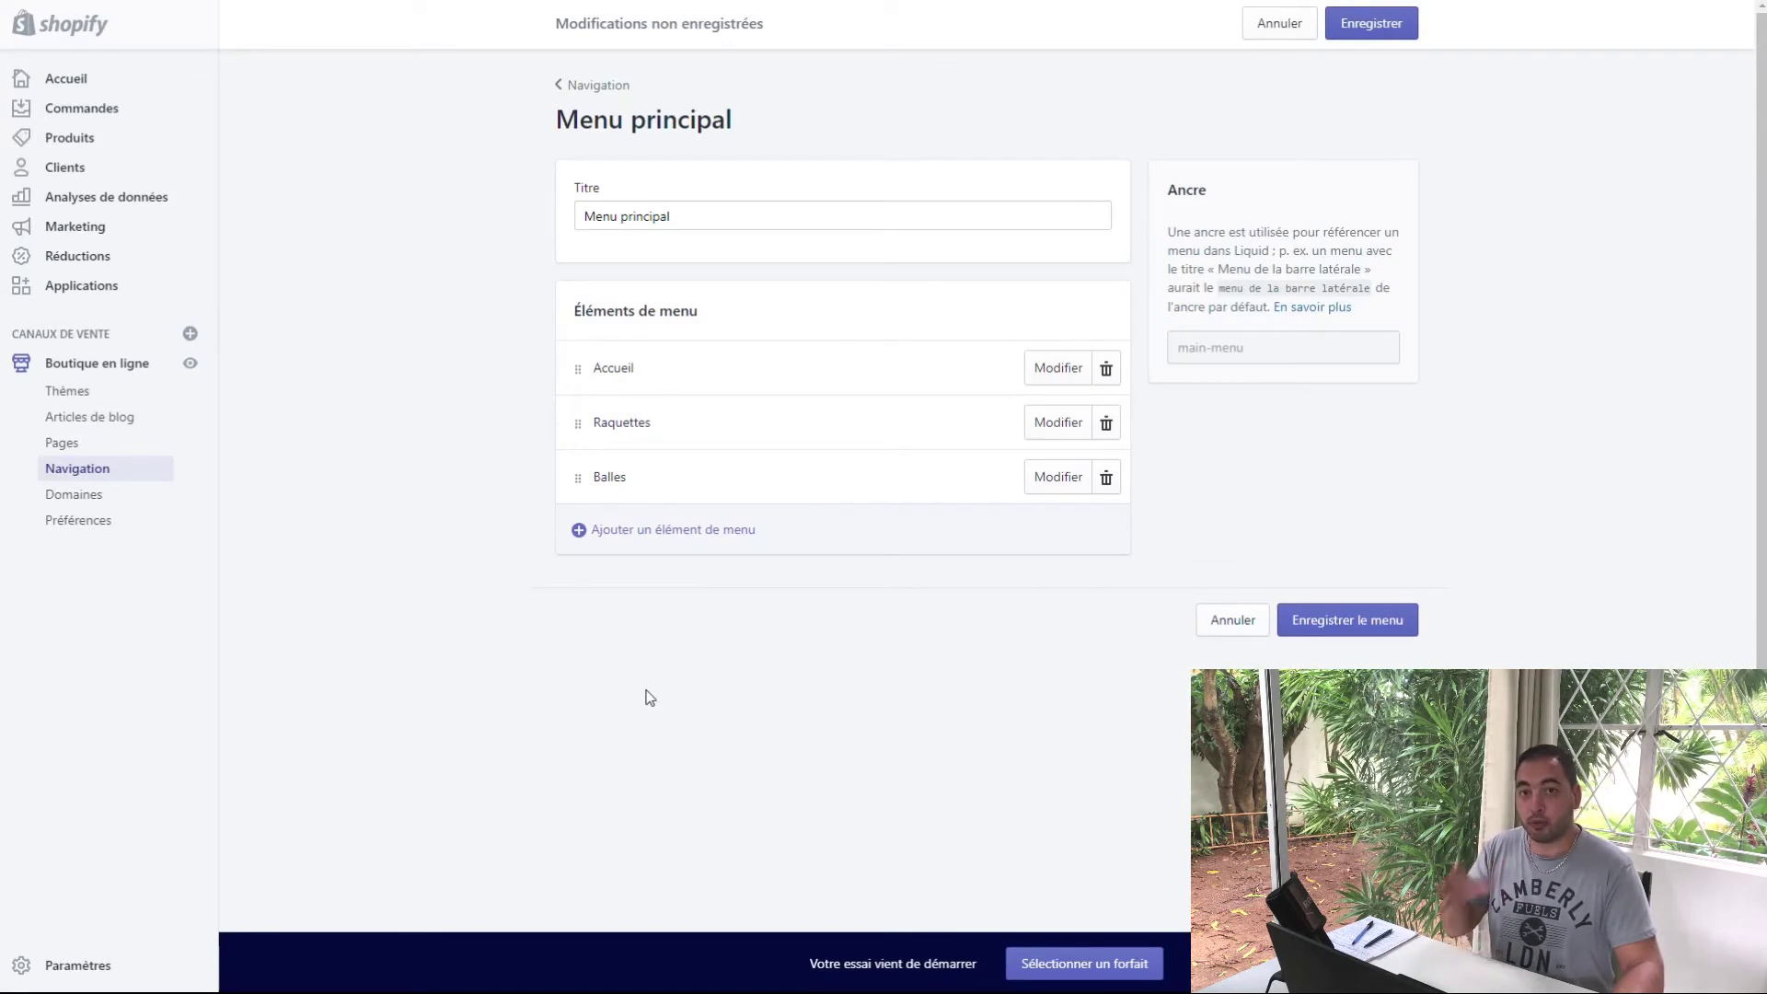
left_click(1324, 639)
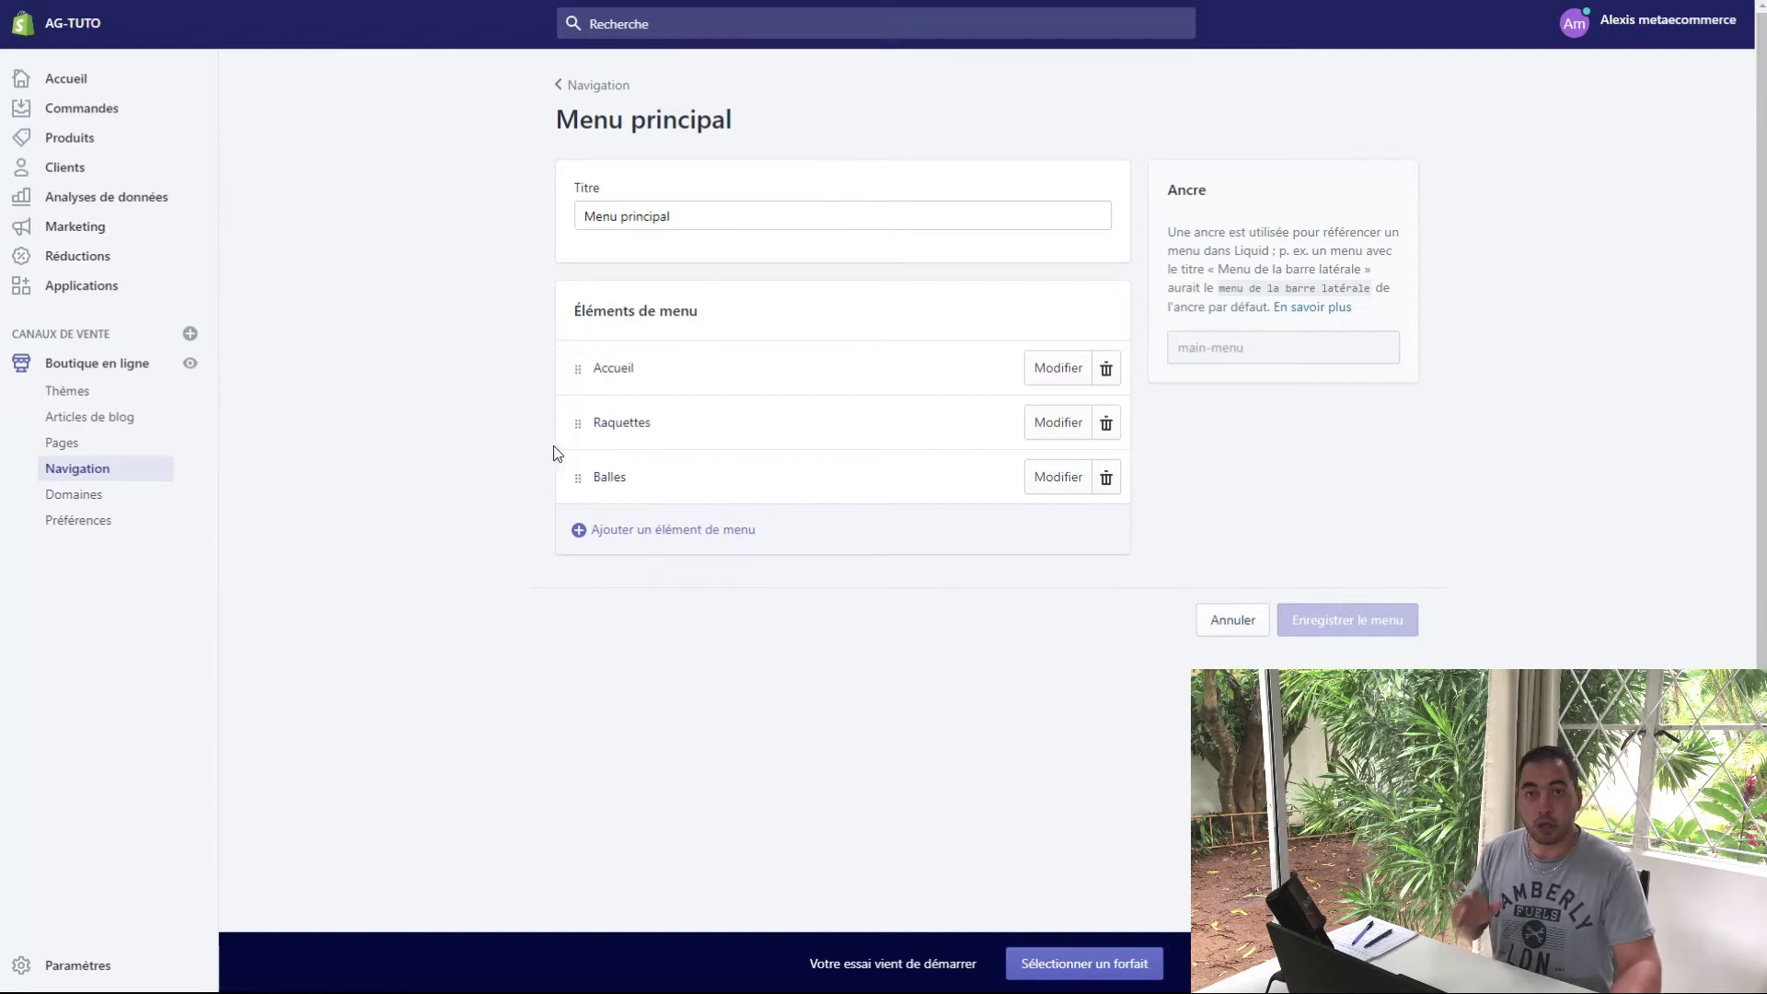
- Try reordering the main menu with Raquettes and Balles above Accueil, and move Accueil back to first place
left_click_drag(577, 425, 583, 350)
left_click_drag(581, 476, 585, 401)
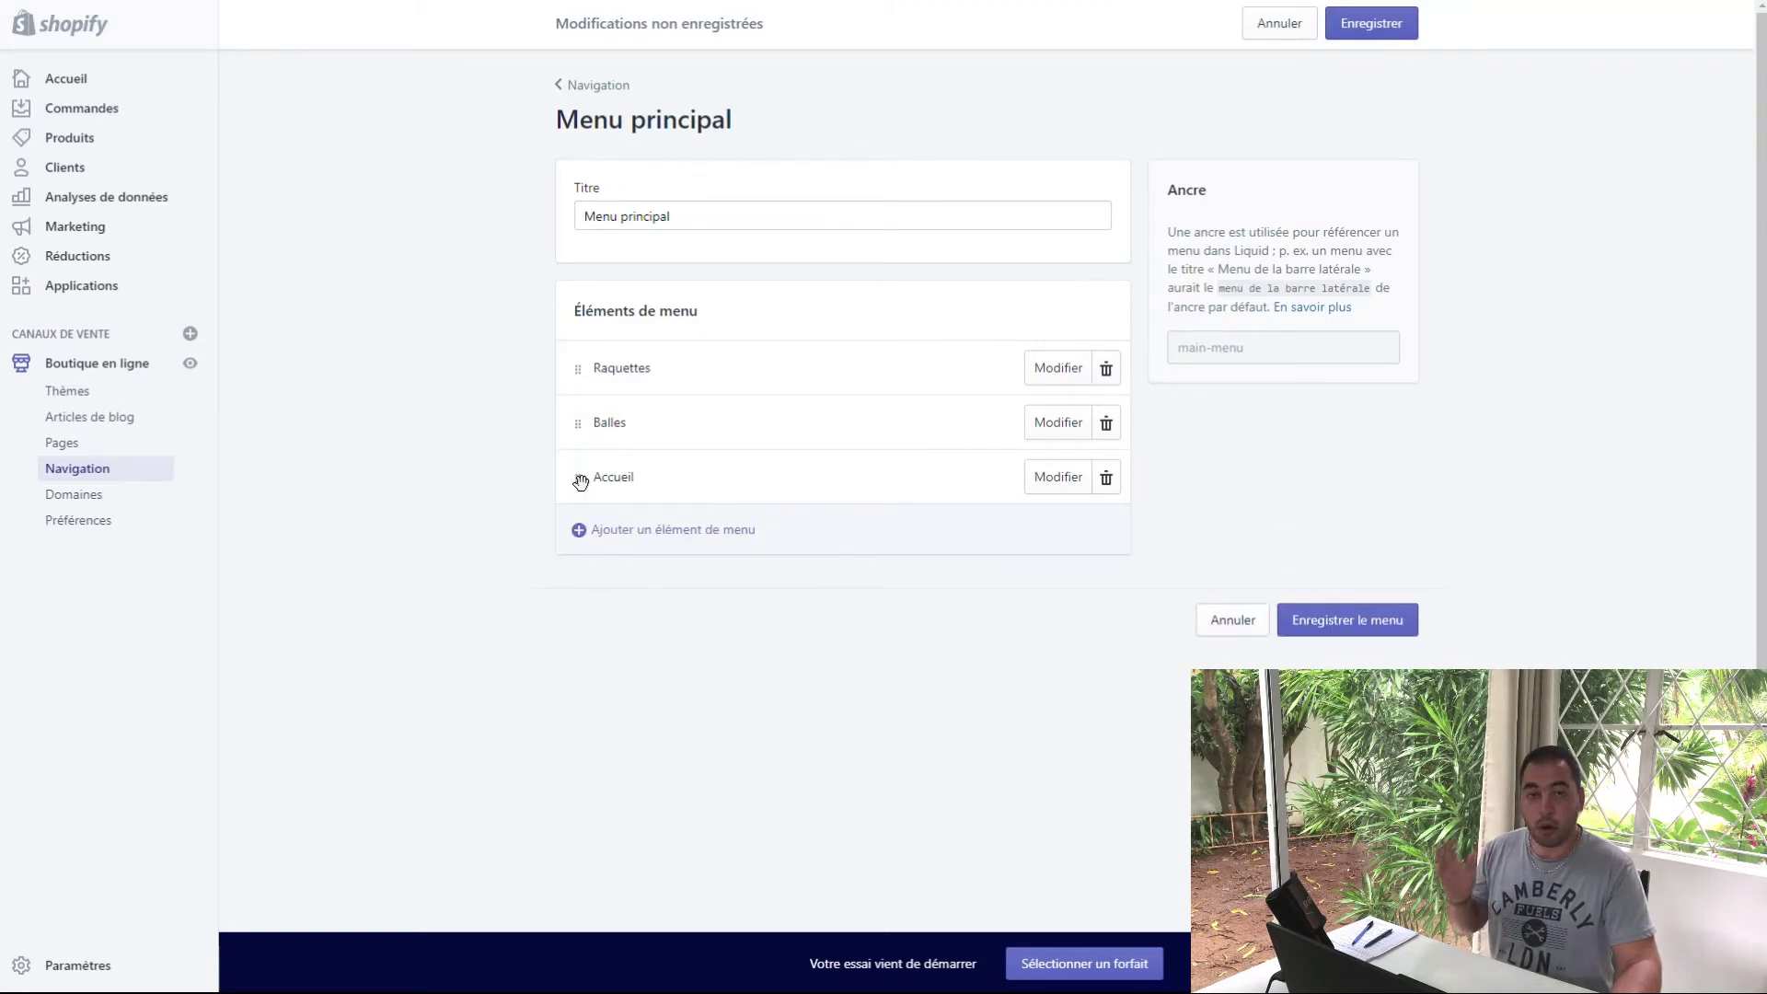
left_click_drag(581, 481, 580, 353)
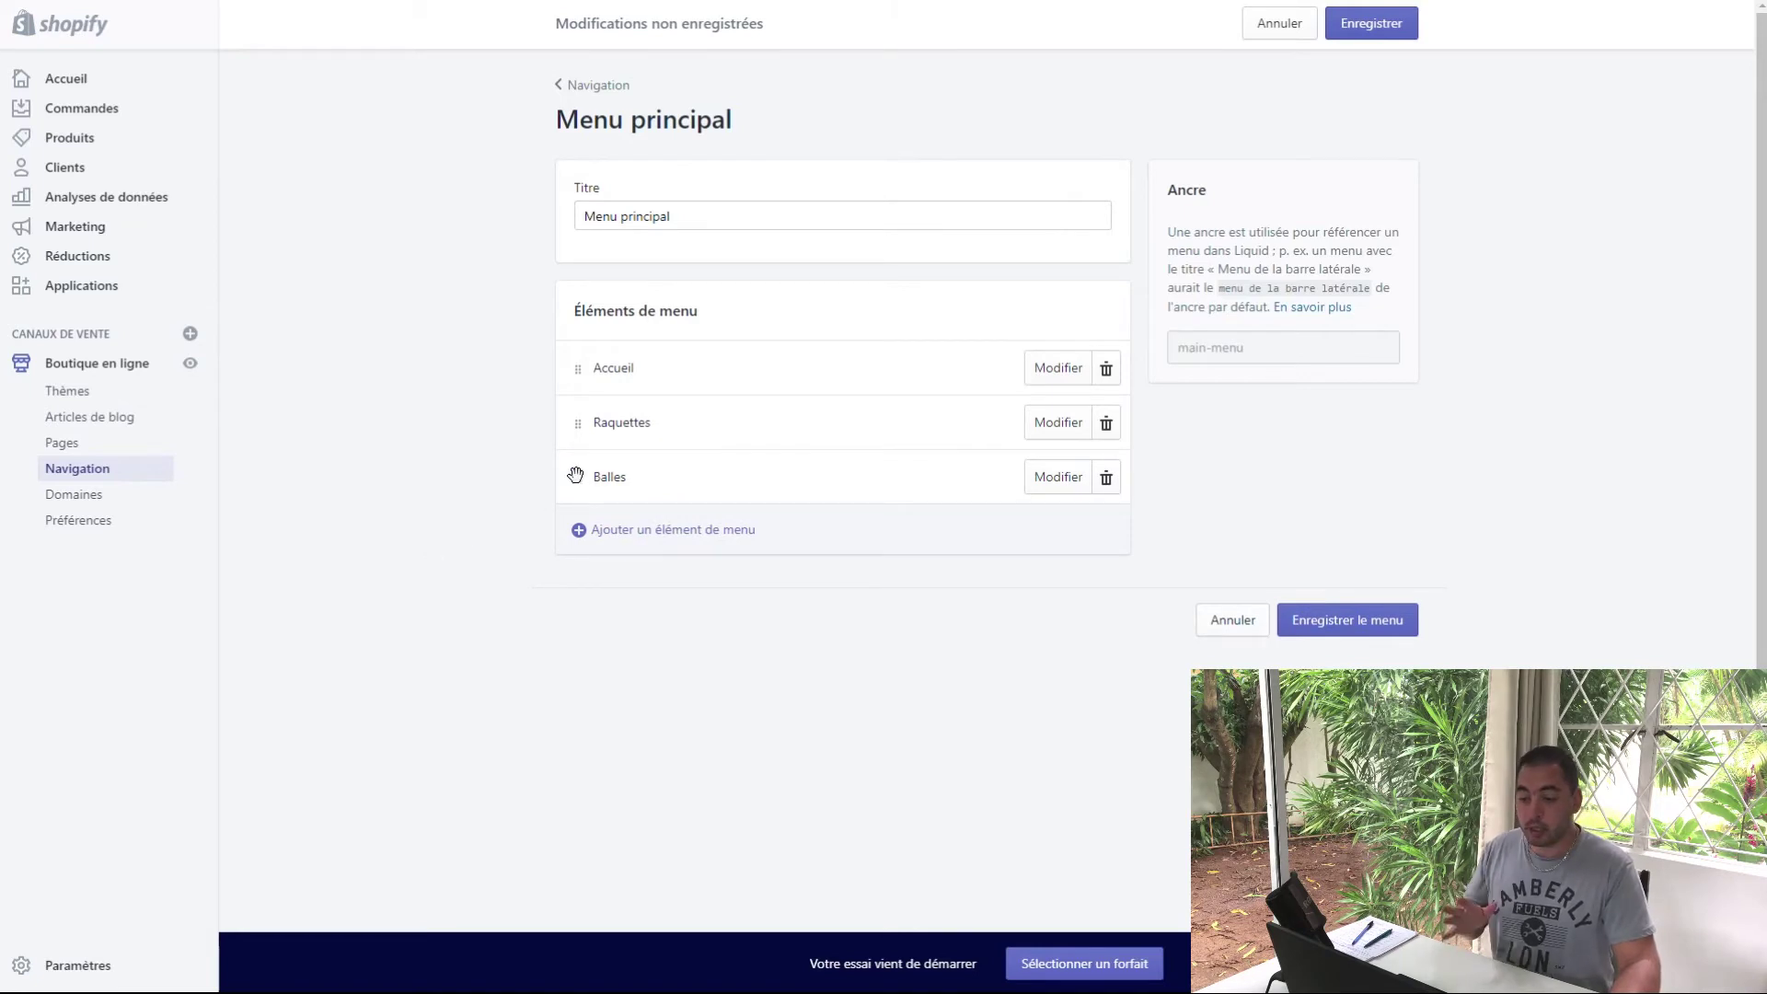
mouse_move(578, 477)
left_mouse_down()
mouse_move(573, 375)
mouse_move(571, 460)
left_mouse_up()
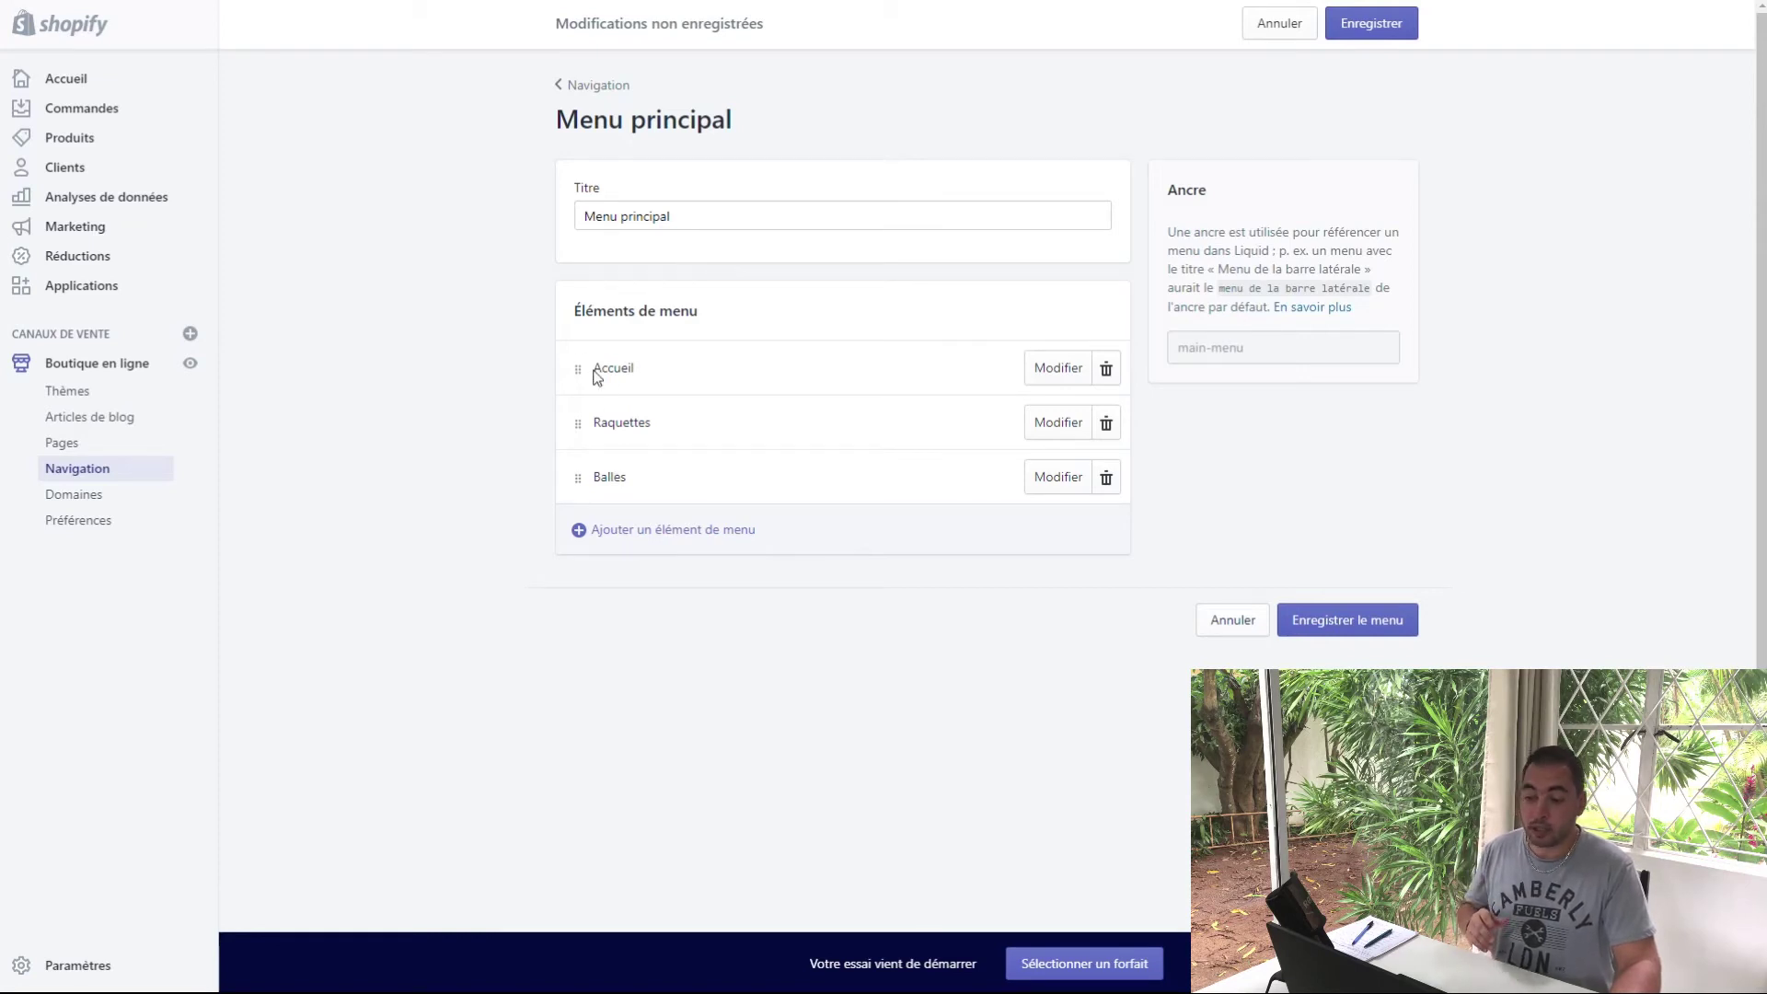
- Rename the Accueil menu item to "Tennis" and apply the change
left_click(1059, 367)
left_click_drag(702, 485, 462, 464)
type("Tennis")
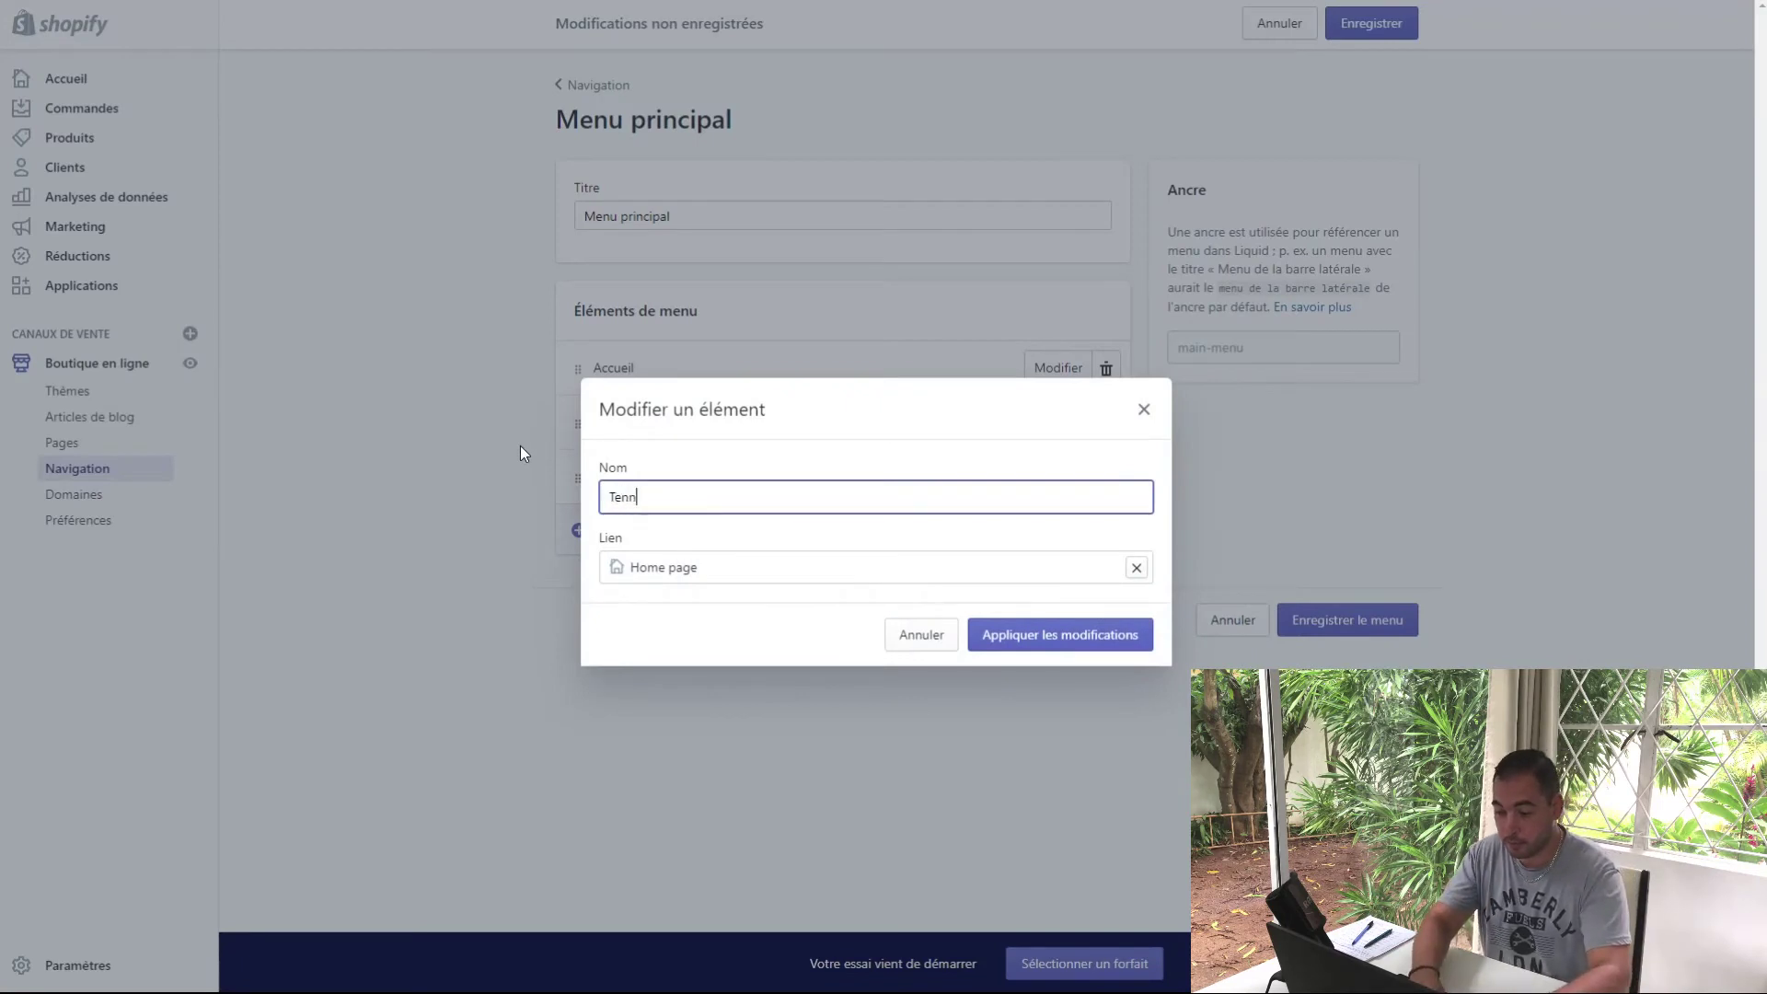
left_click(1065, 650)
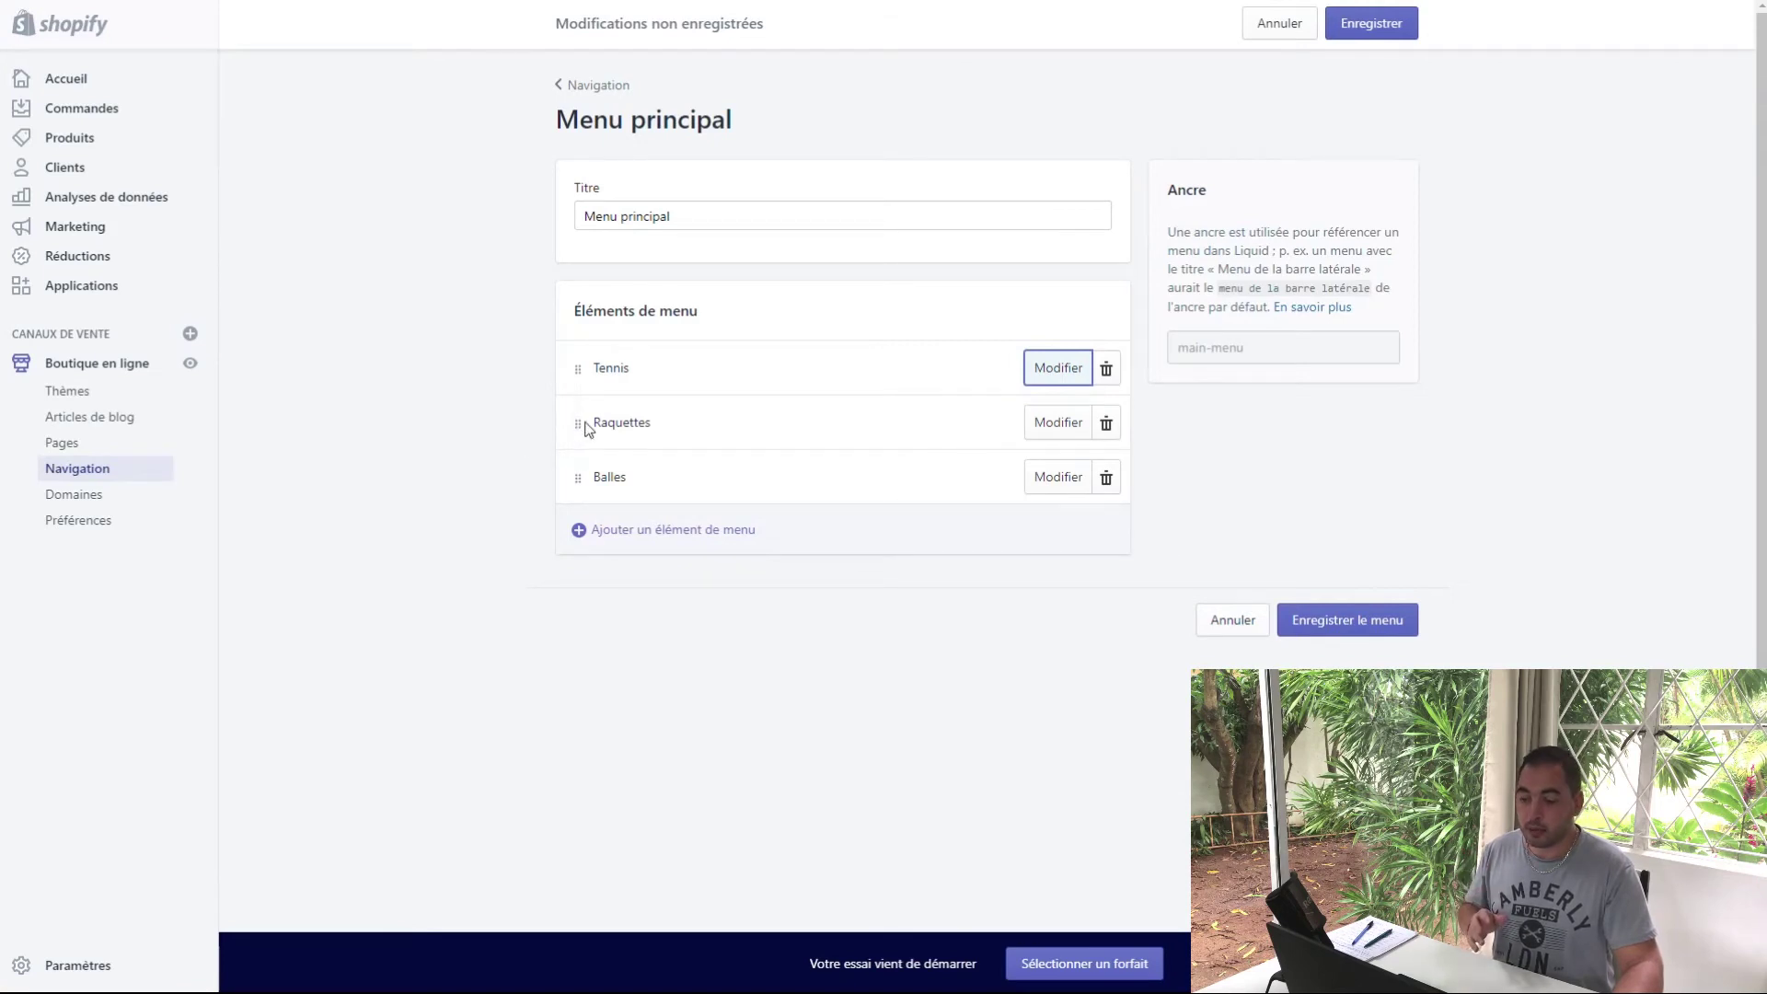
- Nest the Raquettes and Balles items under Tennis as a submenu
mouse_move(577, 418)
left_mouse_down()
mouse_move(586, 399)
mouse_move(623, 401)
left_mouse_up()
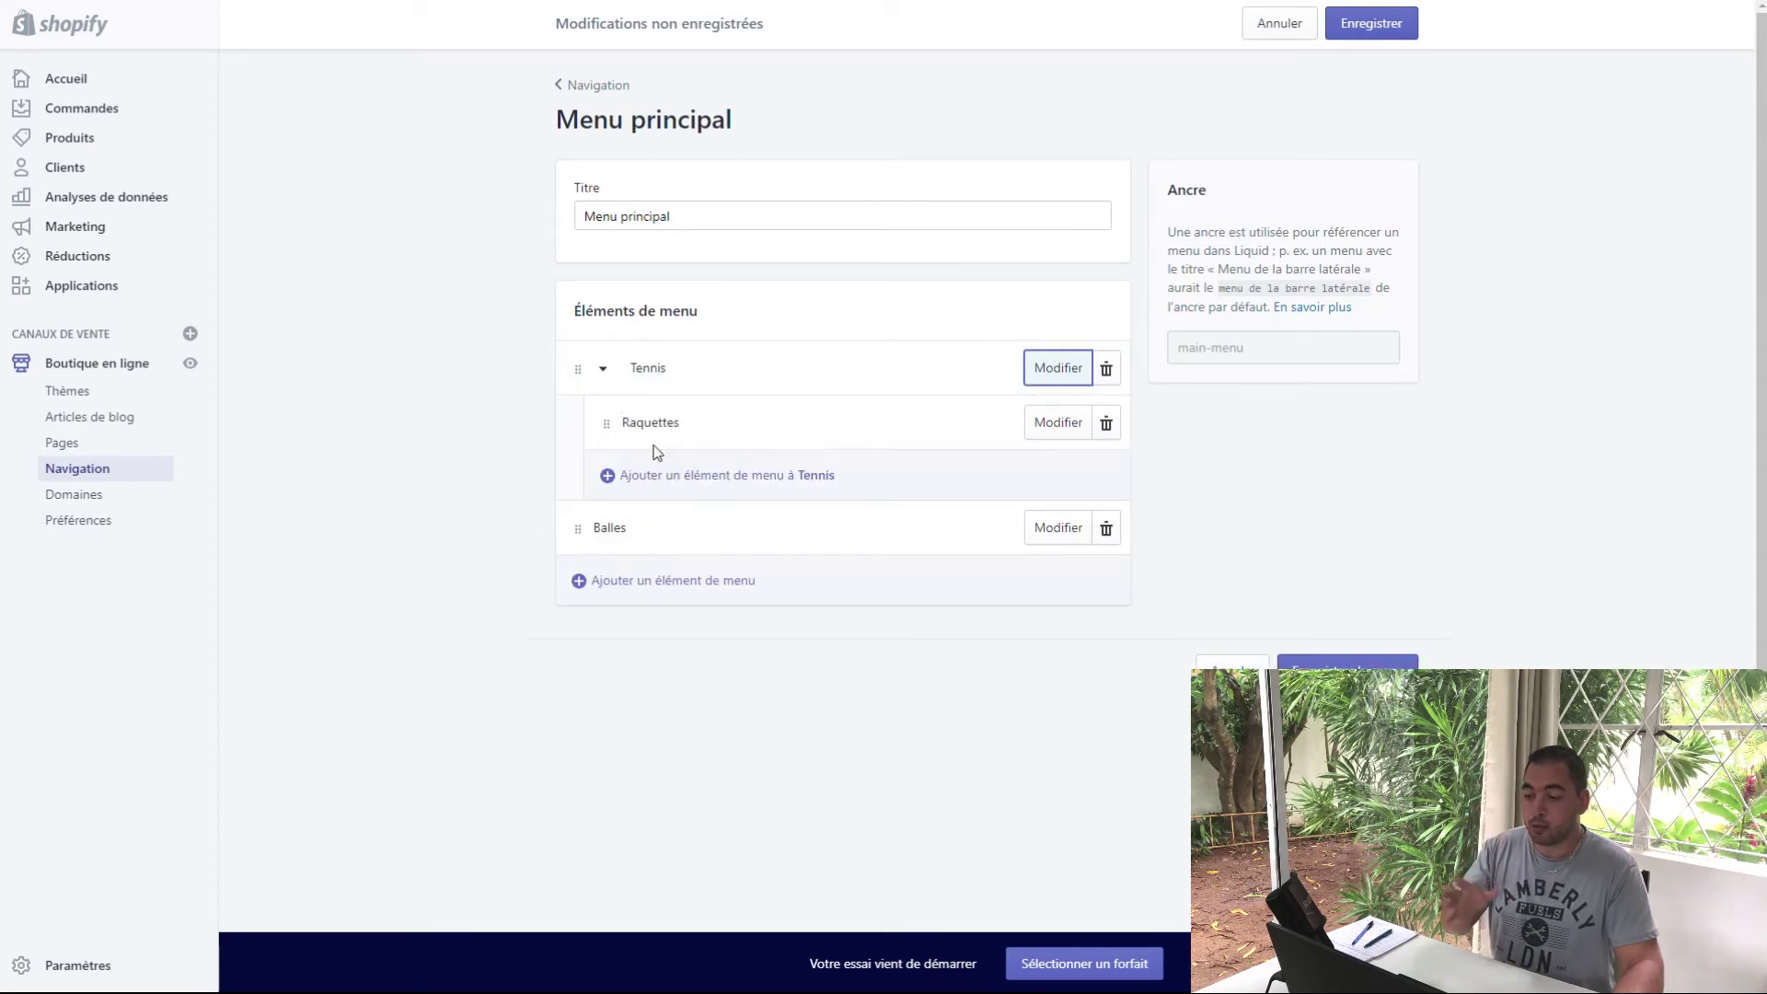
left_click_drag(578, 527, 603, 456)
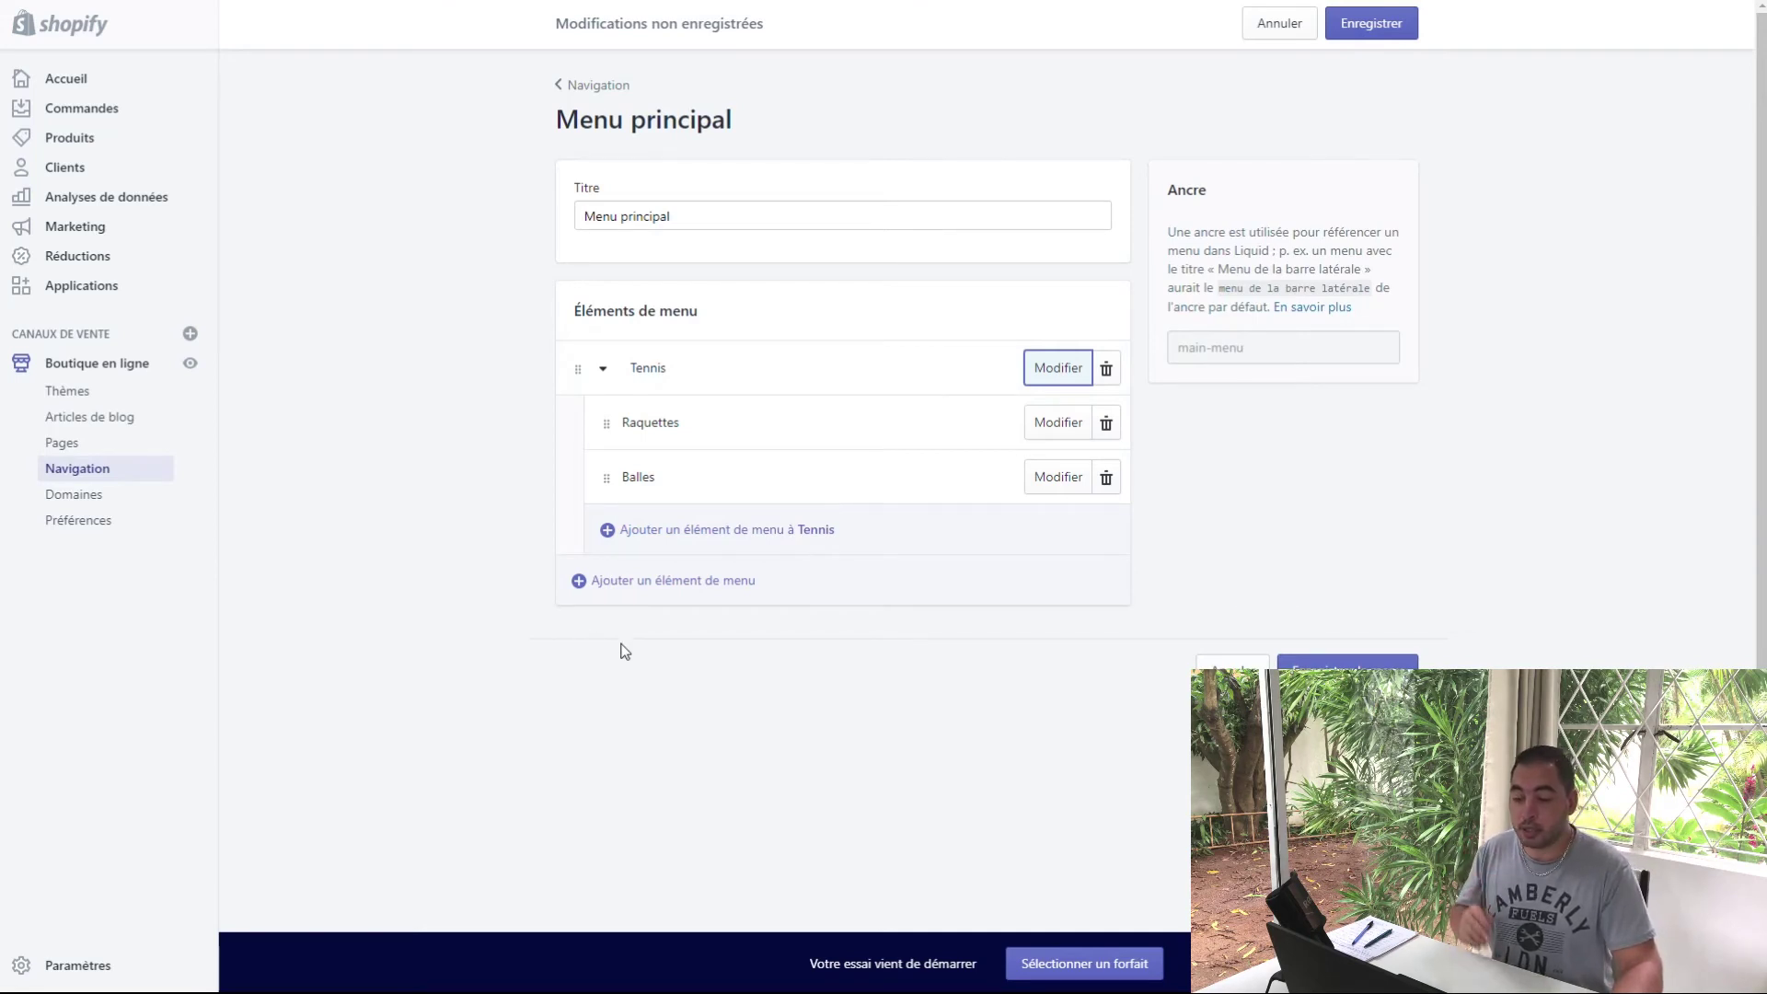
- Move Raquettes and Balles out of the Tennis submenu back to the top level, and return to the list of menus
left_click_drag(605, 426, 576, 345)
left_click_drag(607, 476, 576, 373)
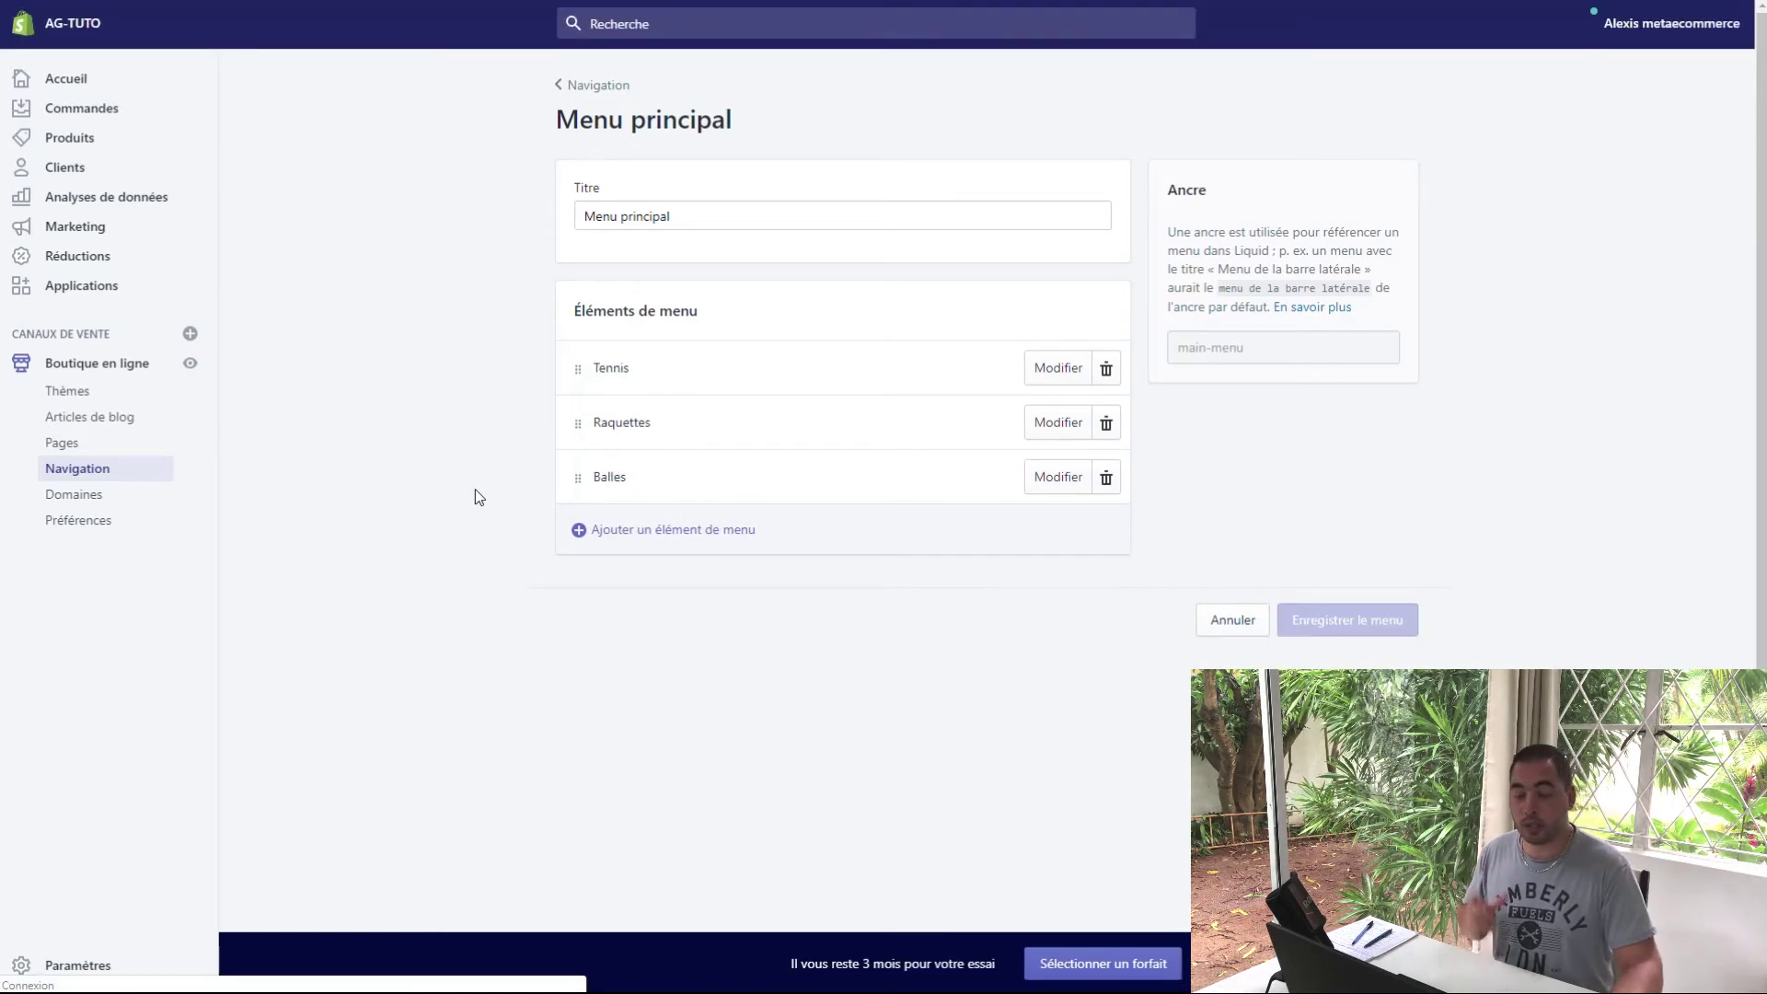
left_click(581, 92)
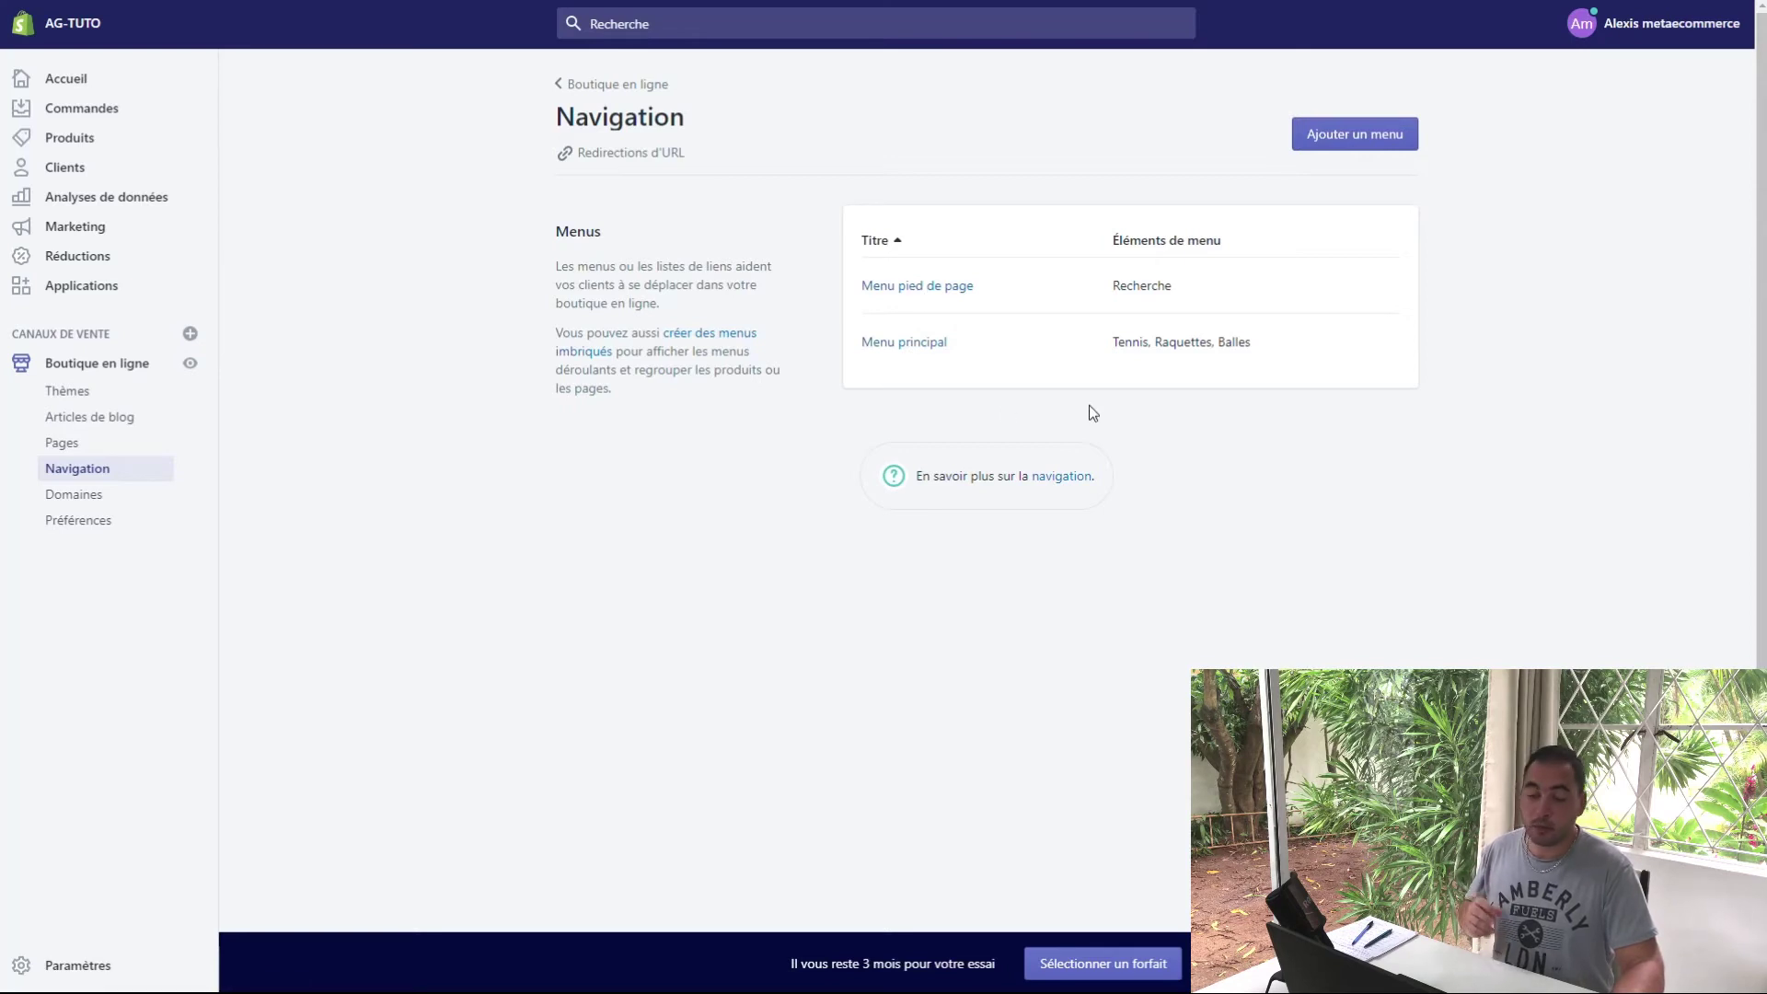
- Create a new navigation menu and title it "Menu principal 2"
left_click(1338, 146)
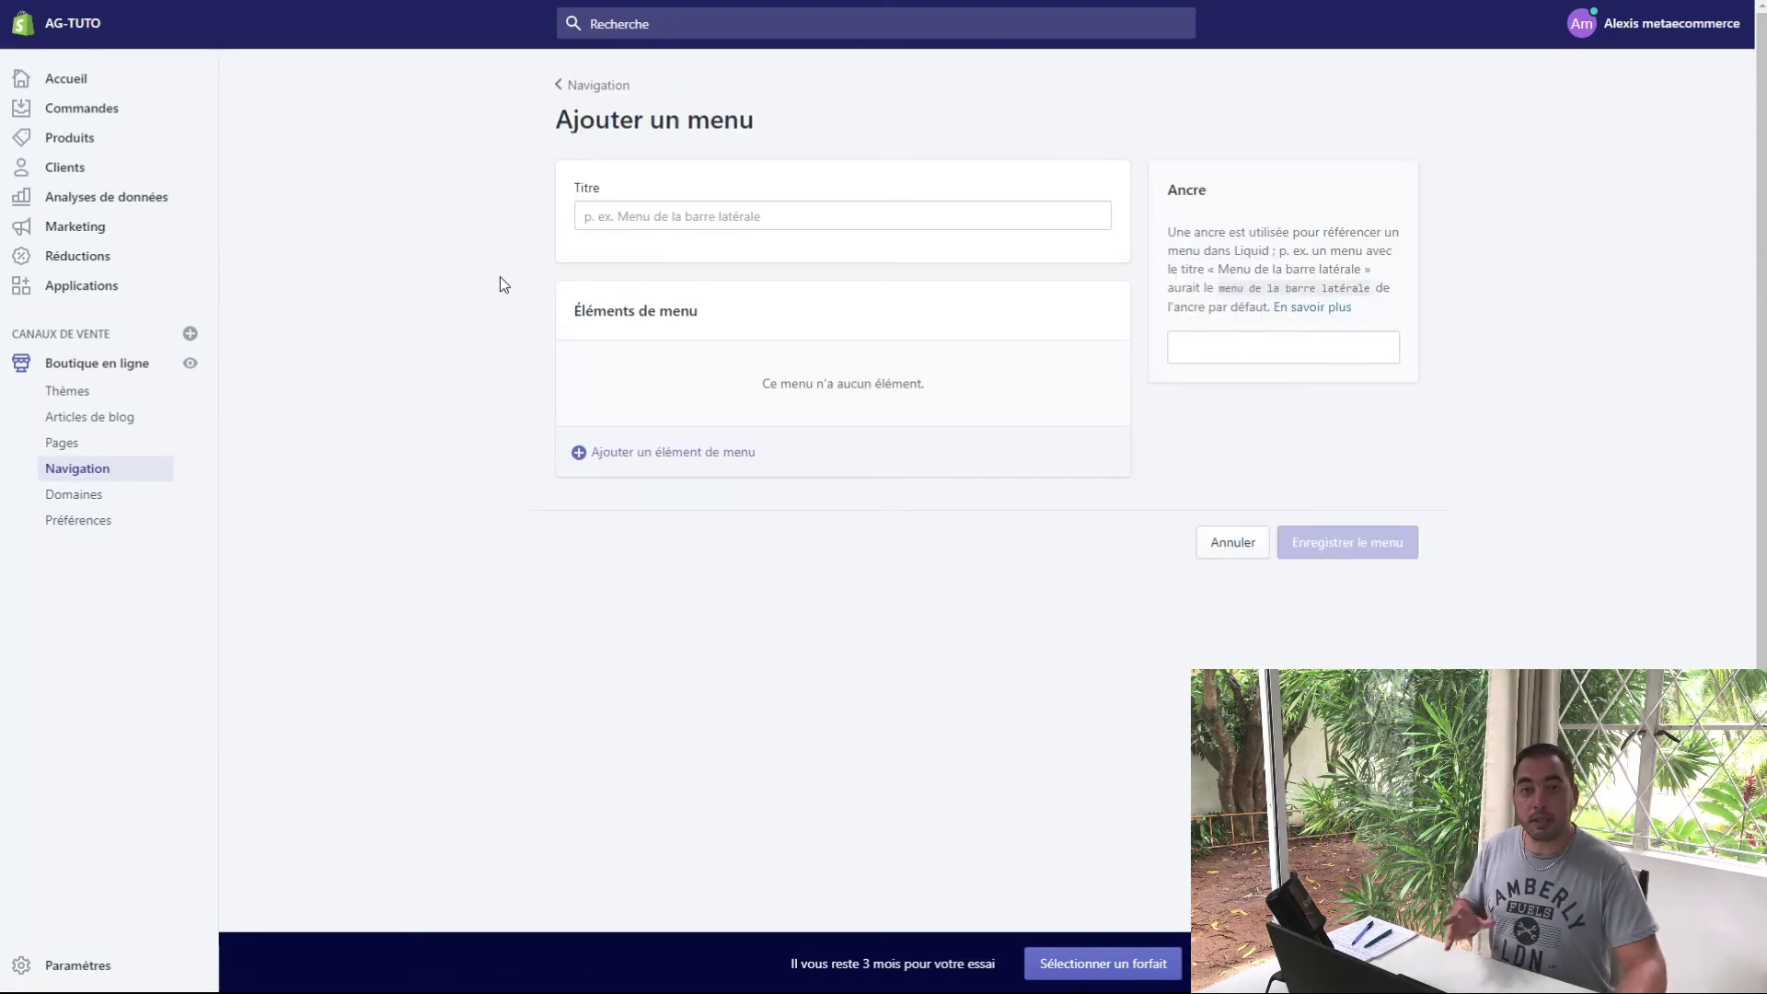
left_click(617, 216)
type("M")
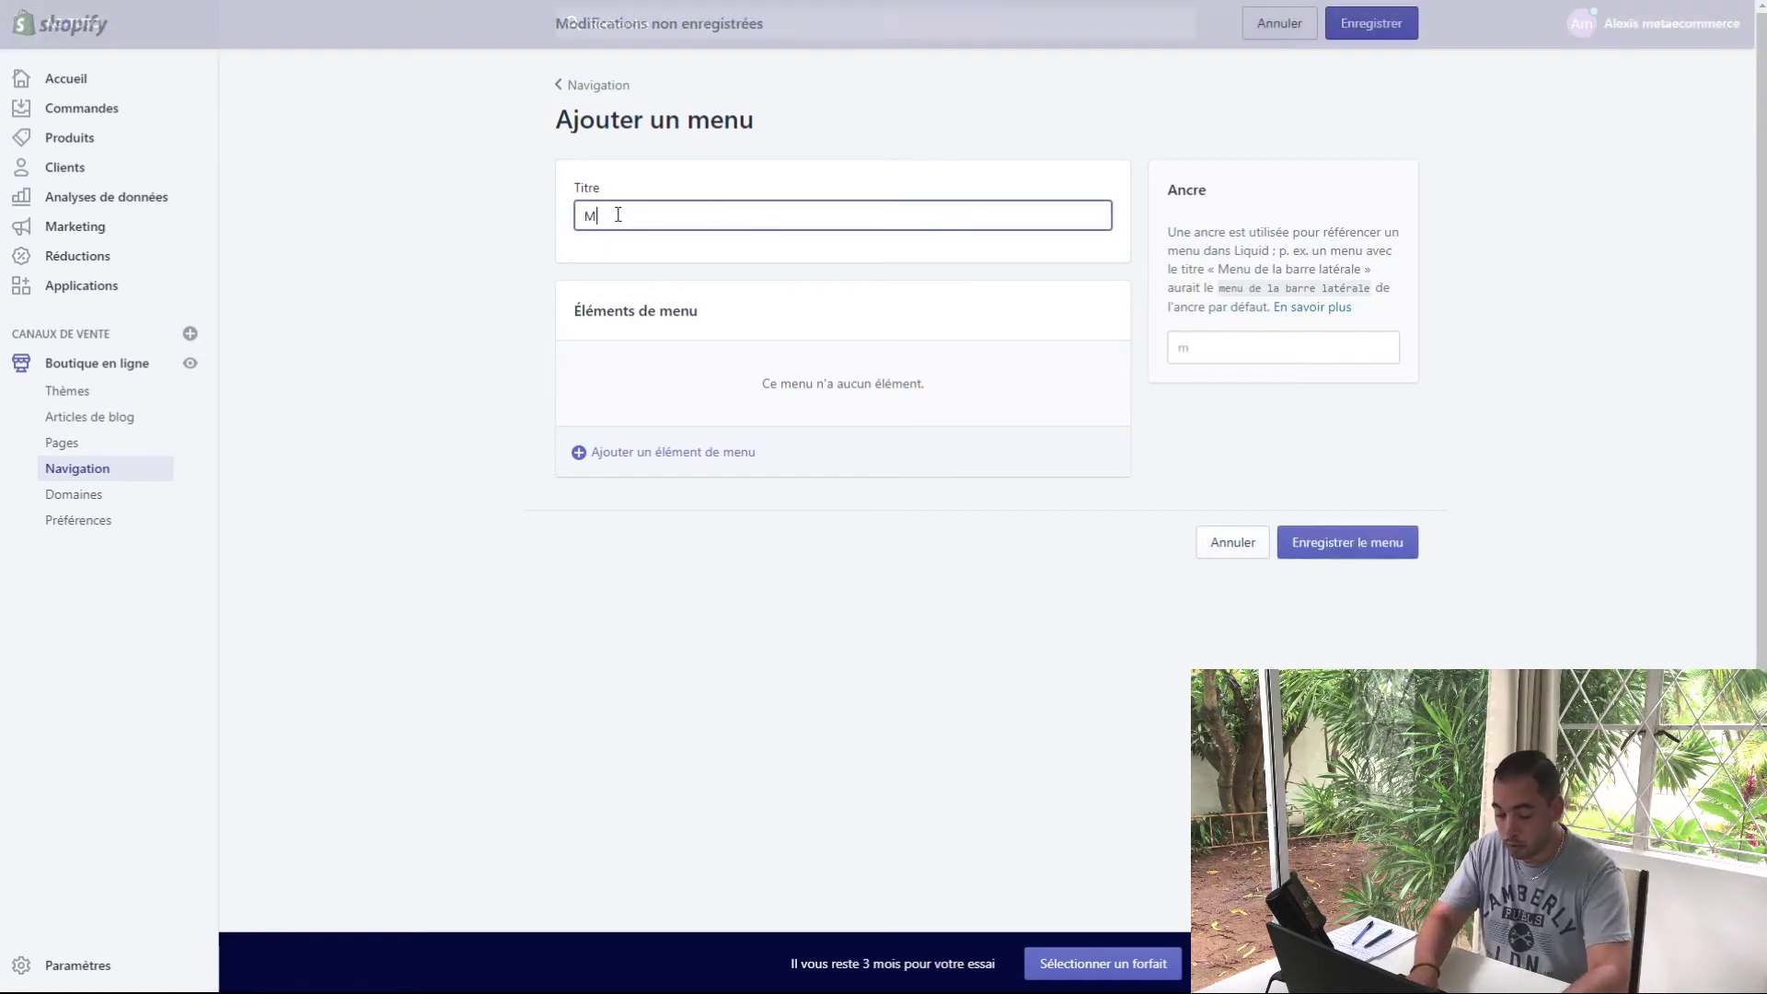
type("enu principal 2")
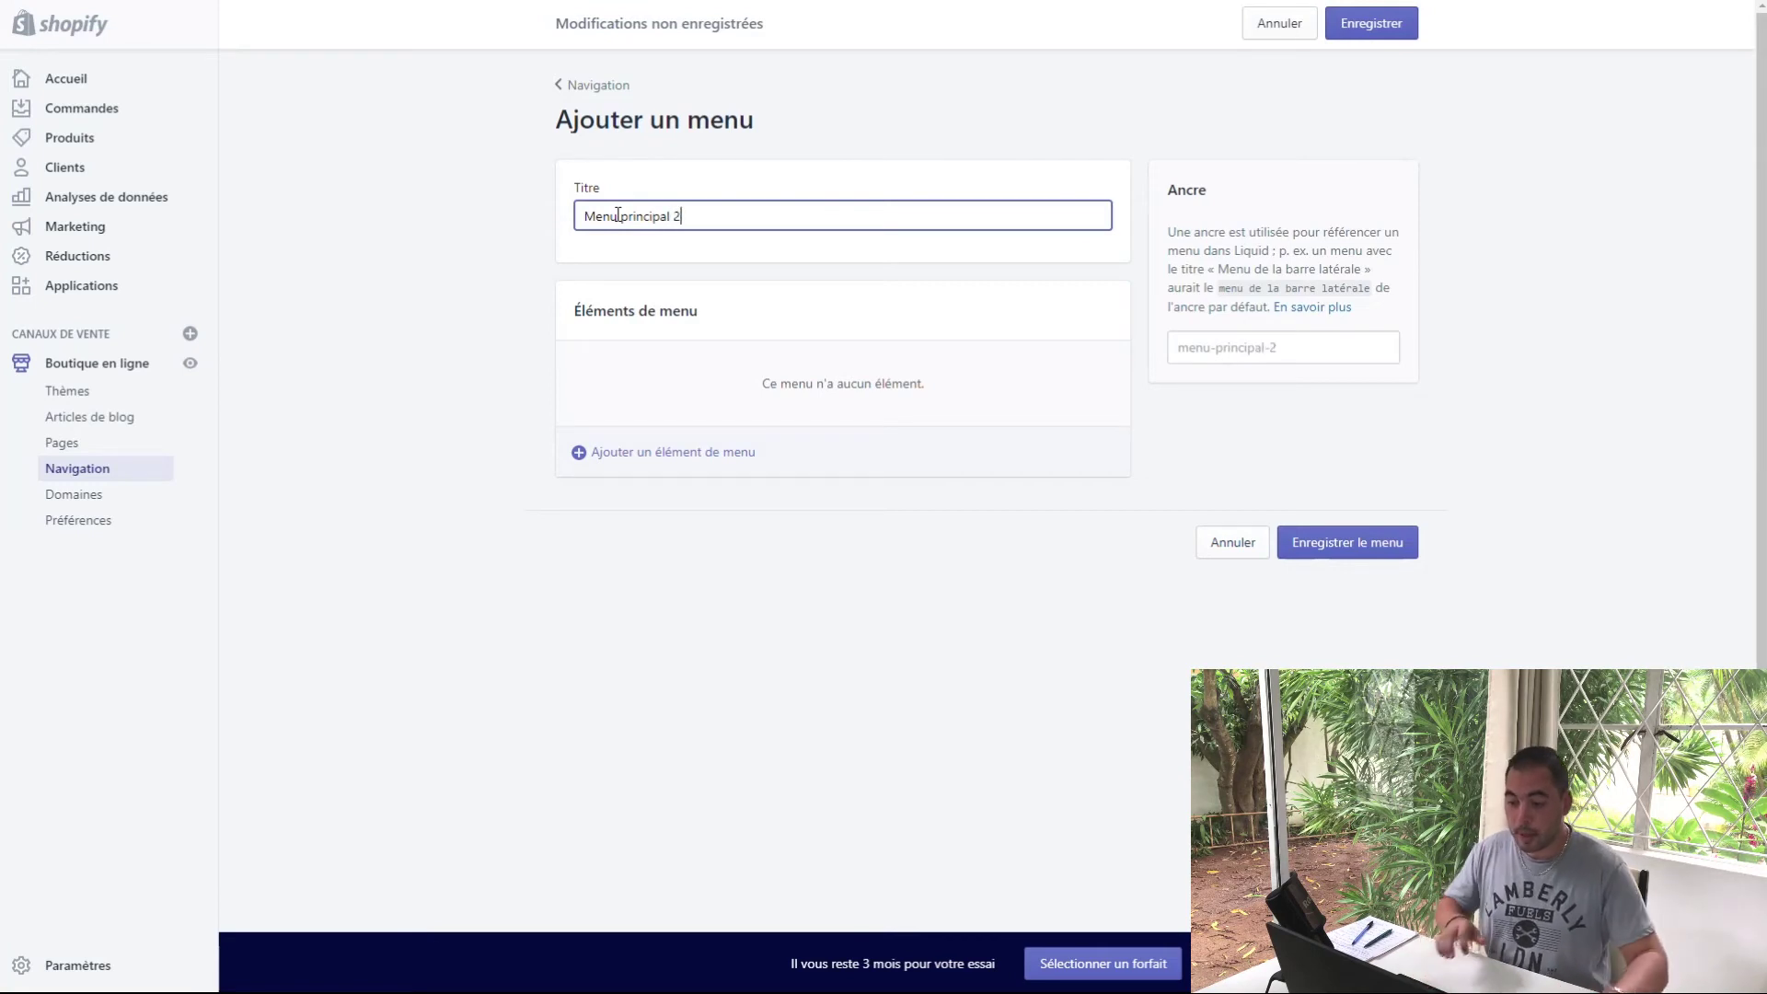
left_click(456, 409)
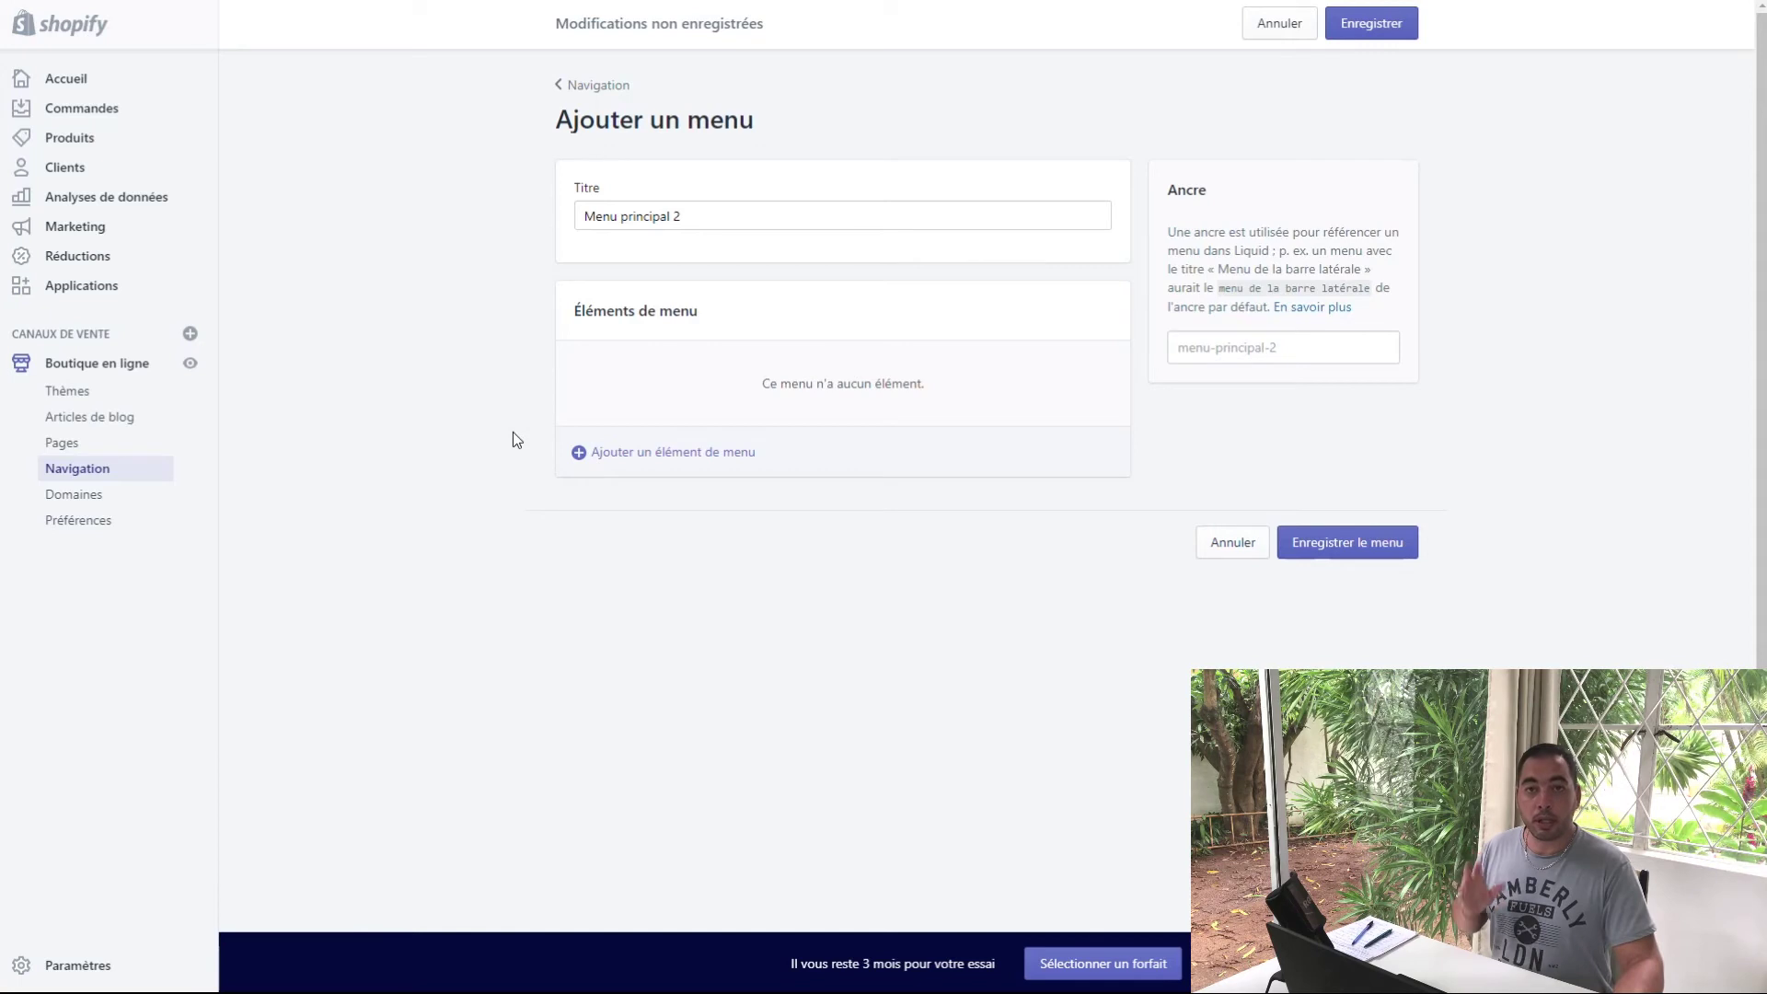
- Add a menu item linked to the store's search page (Recherche), keeping the suggested name Search
left_click(662, 471)
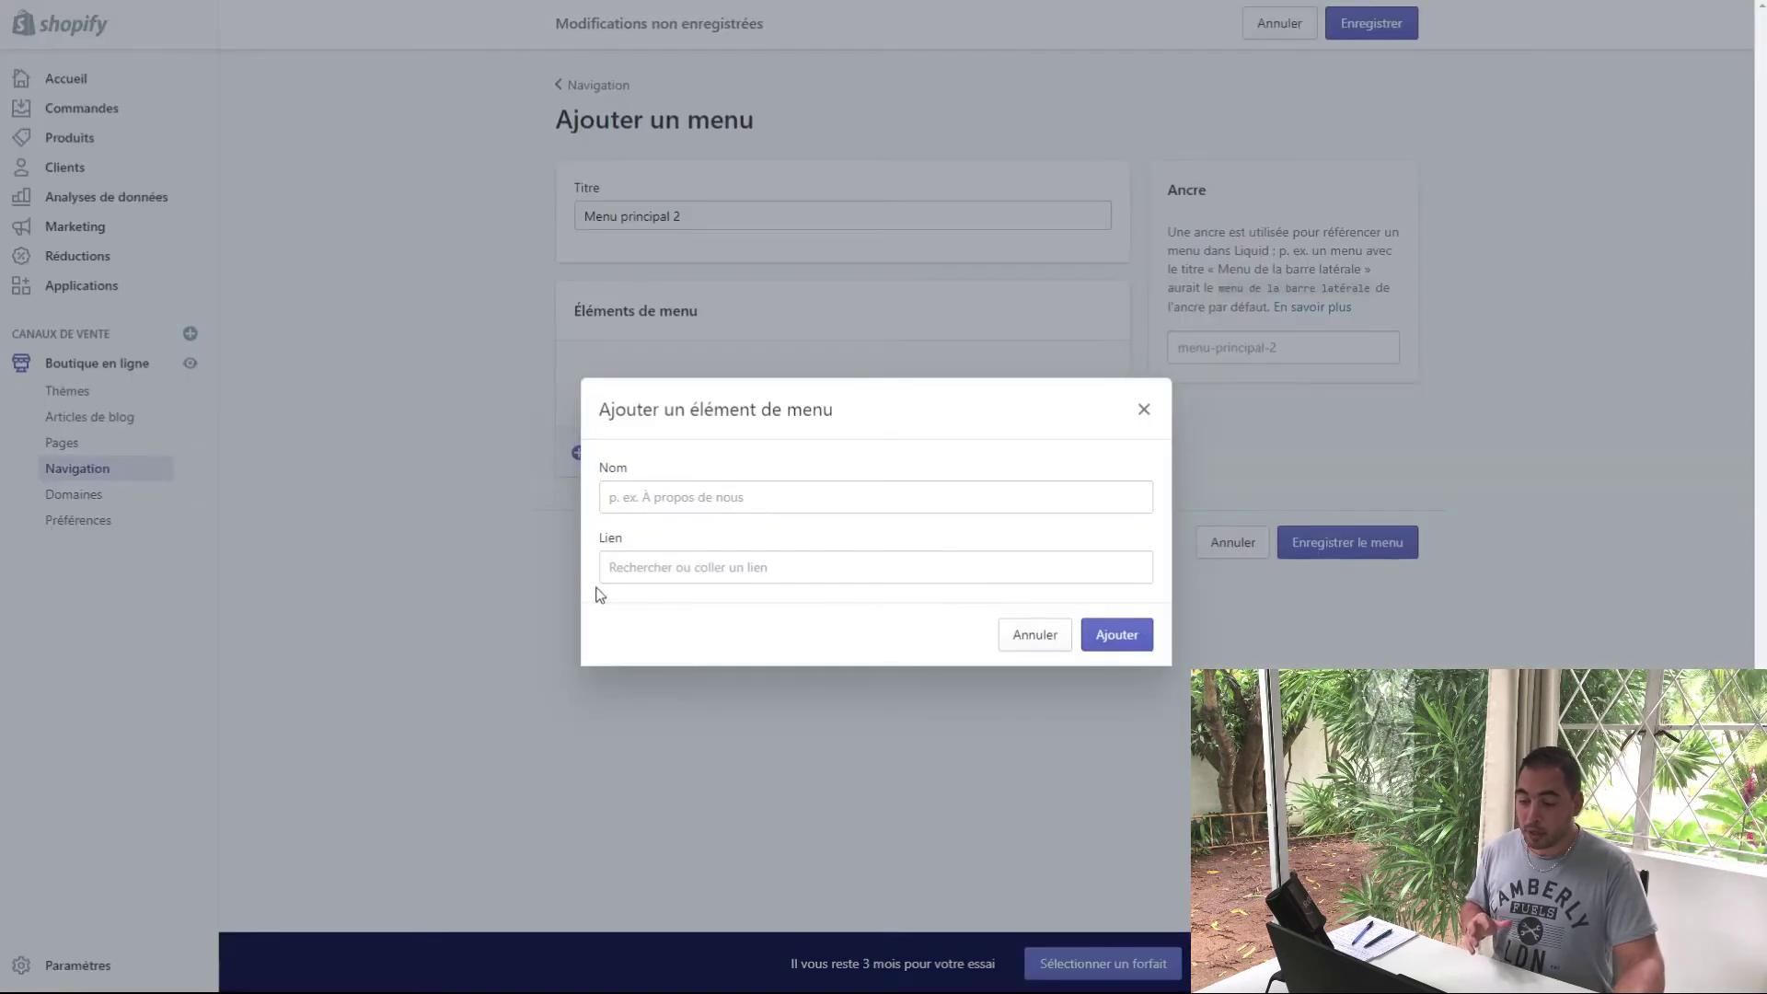
left_click(632, 569)
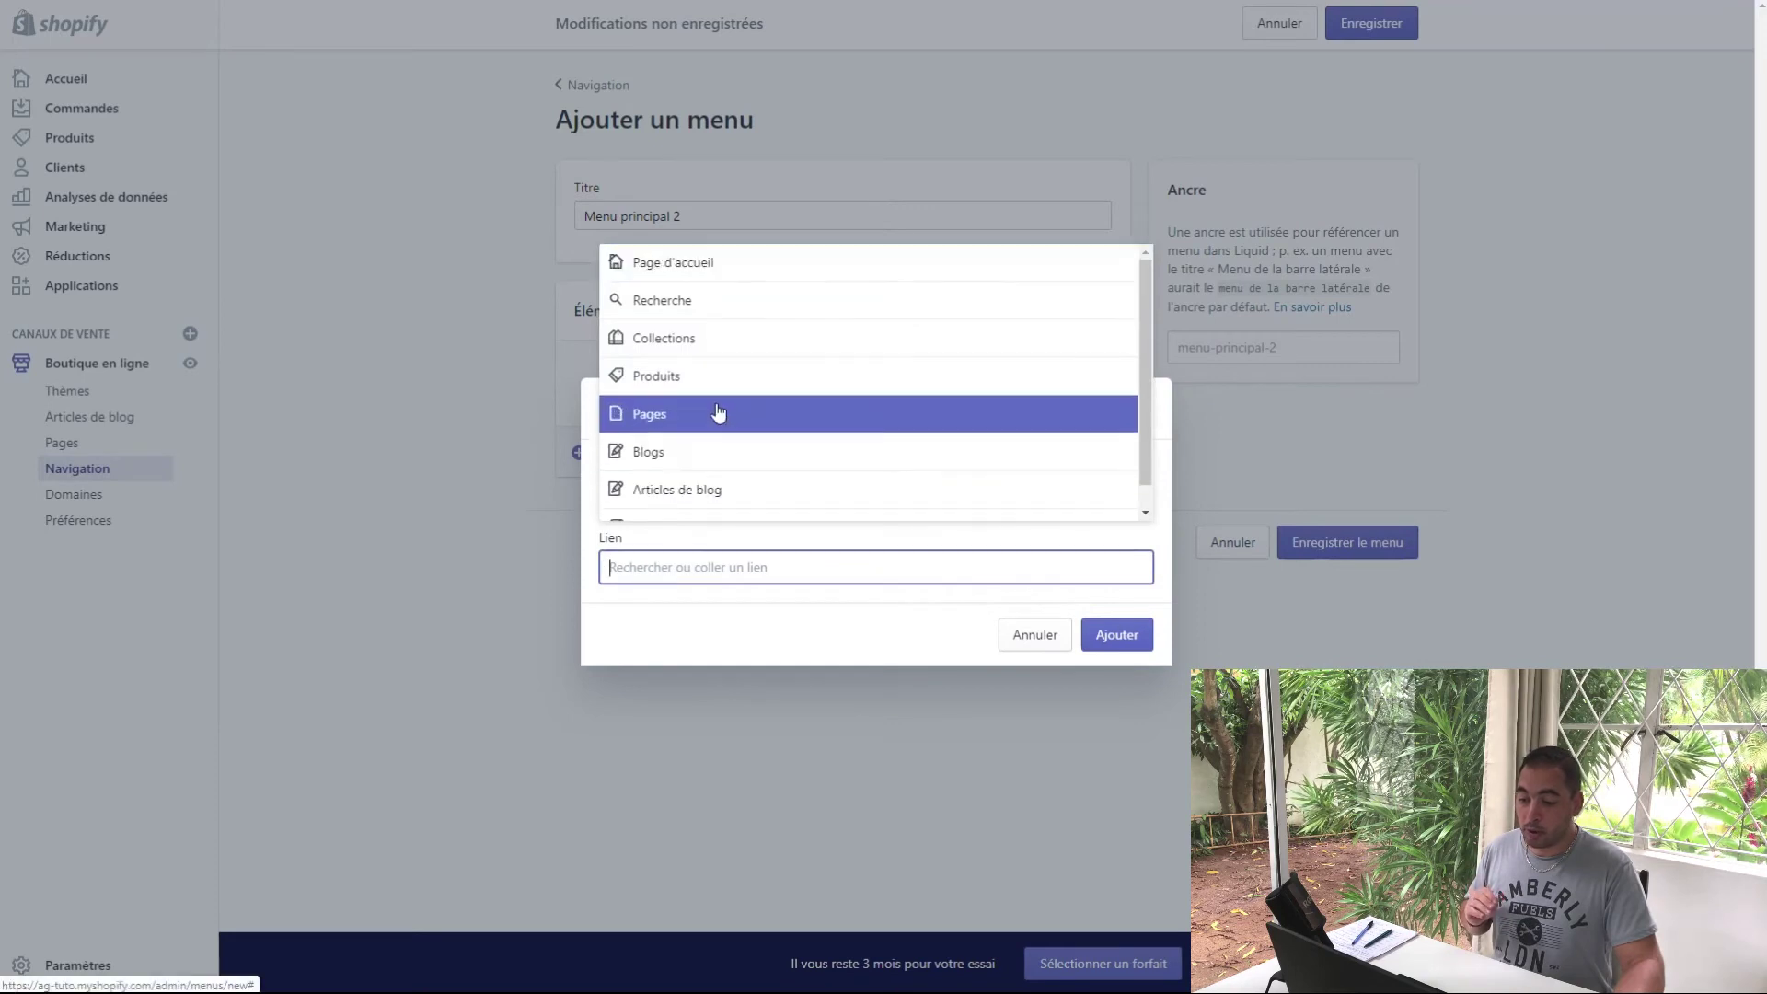
left_click(698, 309)
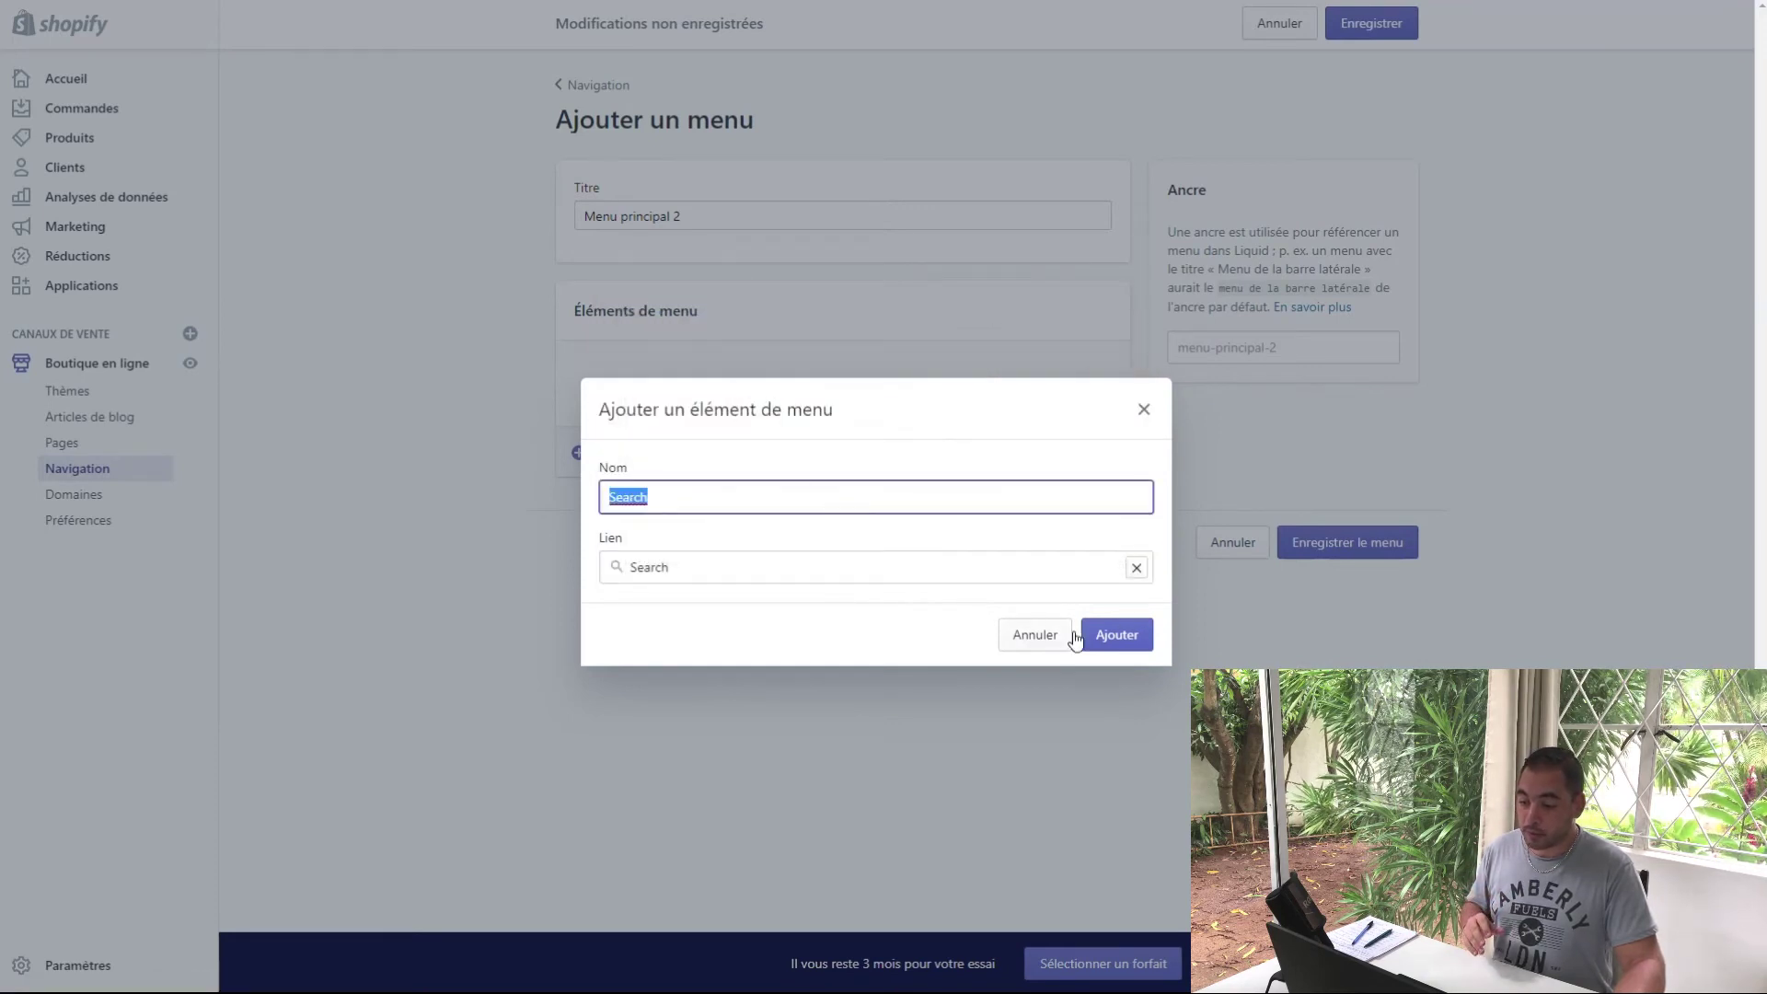
left_click(1102, 644)
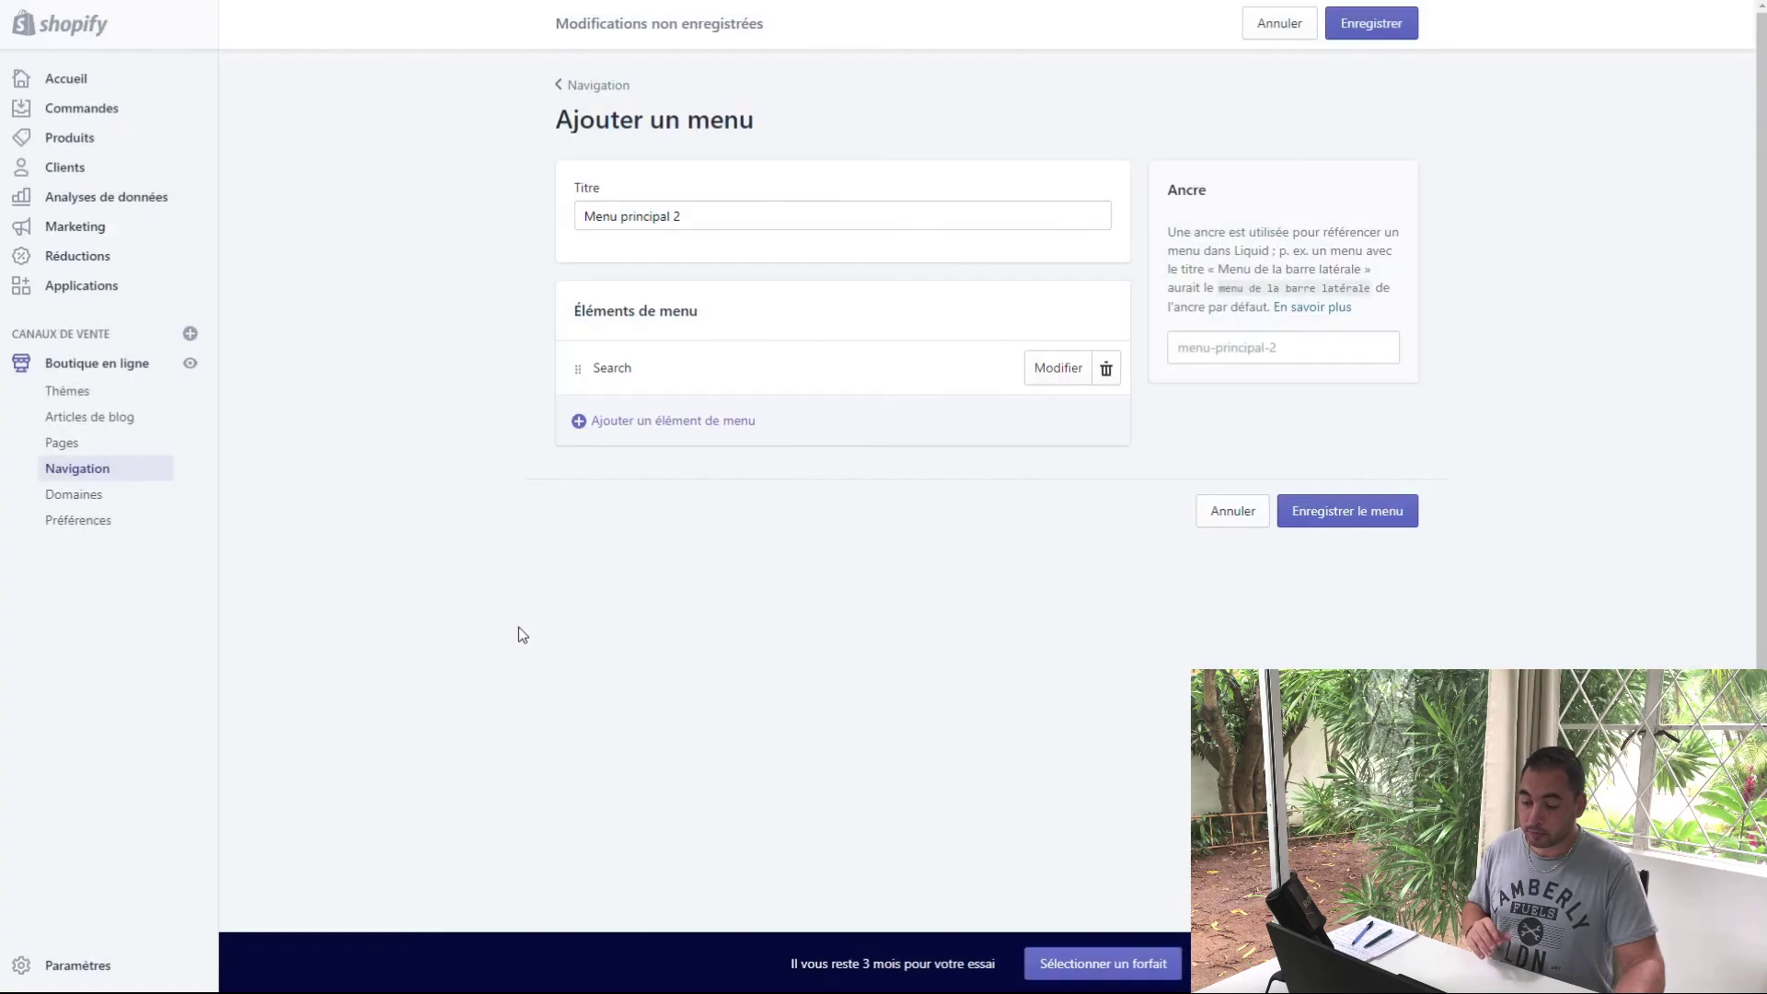
- Add an item linked to the Raquettes collection below Search, then save the menu and return to the list of menus
left_click(598, 425)
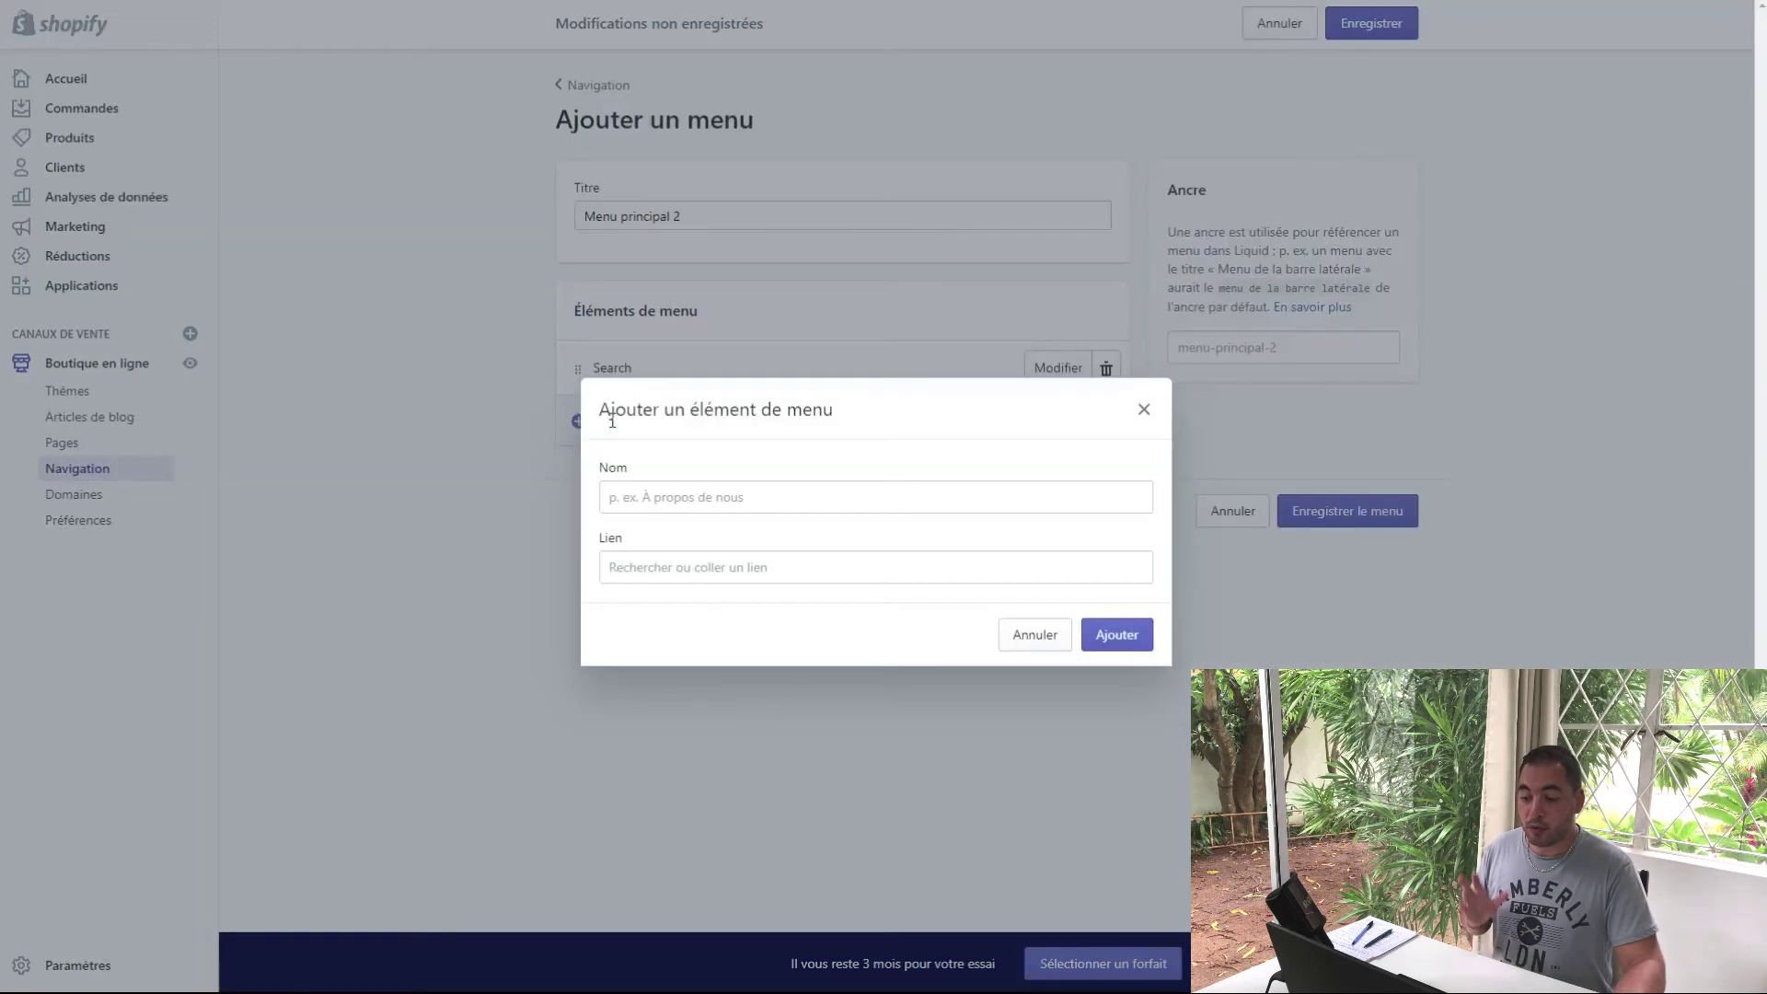
left_click(662, 570)
left_click(670, 344)
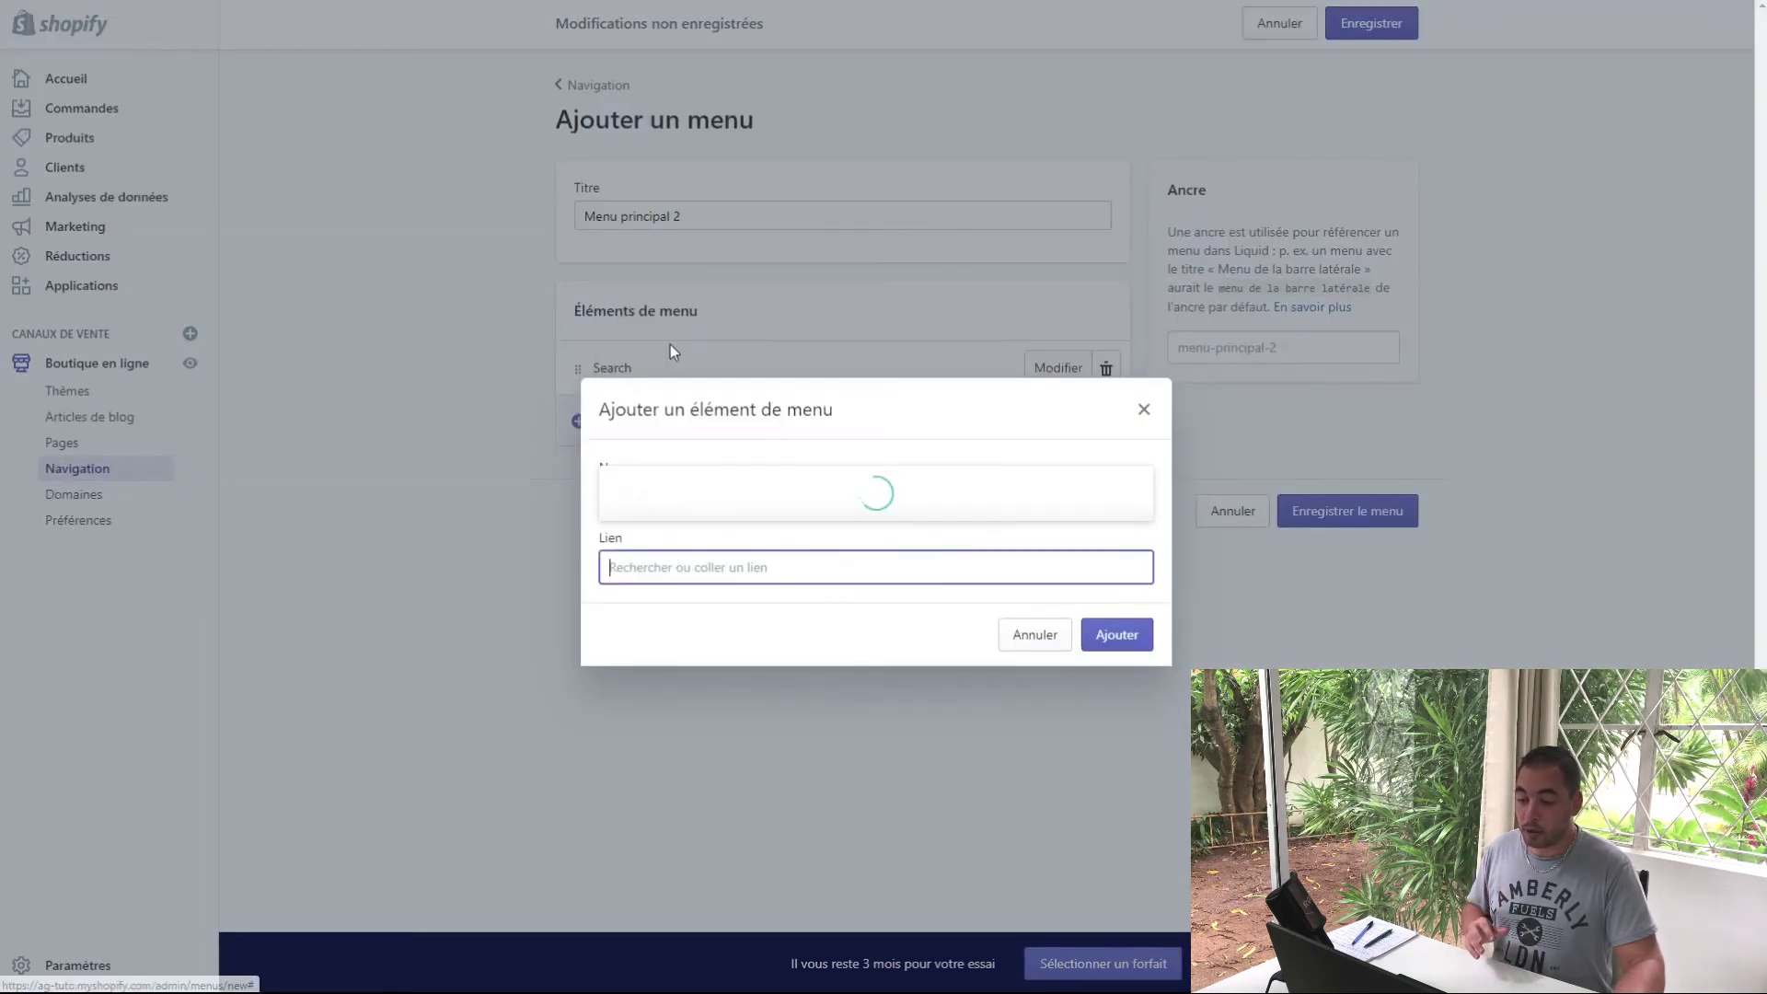
left_click(679, 498)
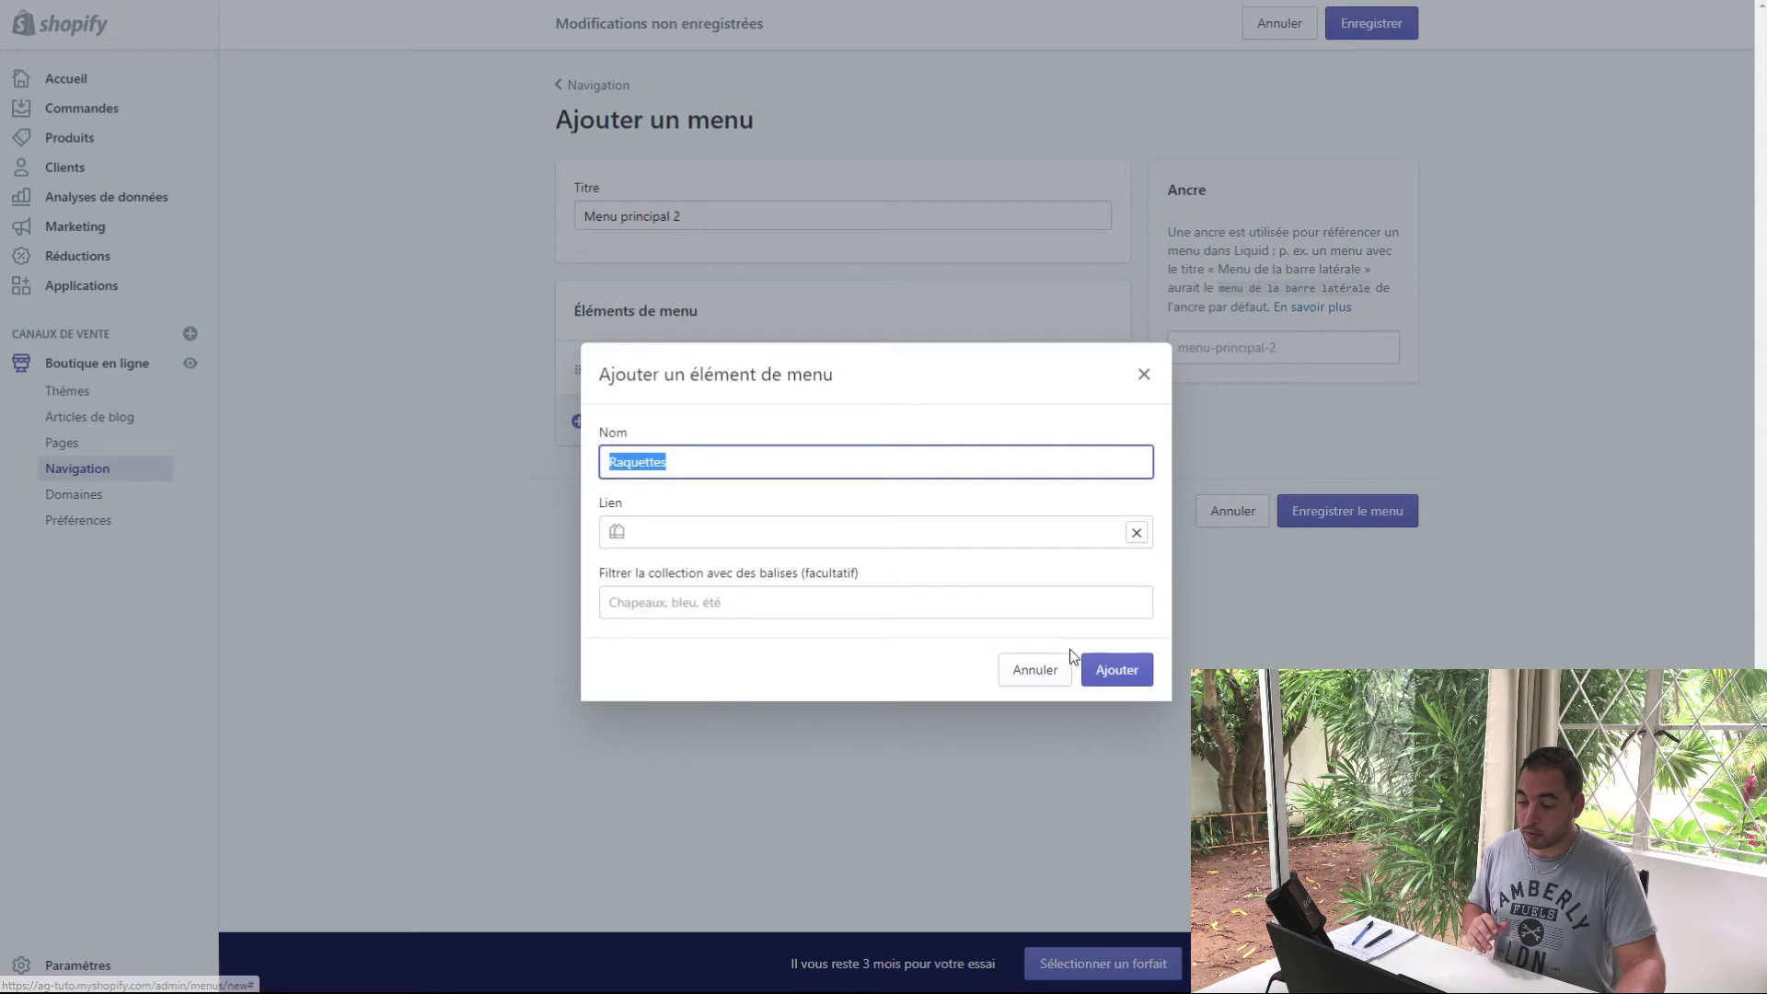
left_click(1118, 670)
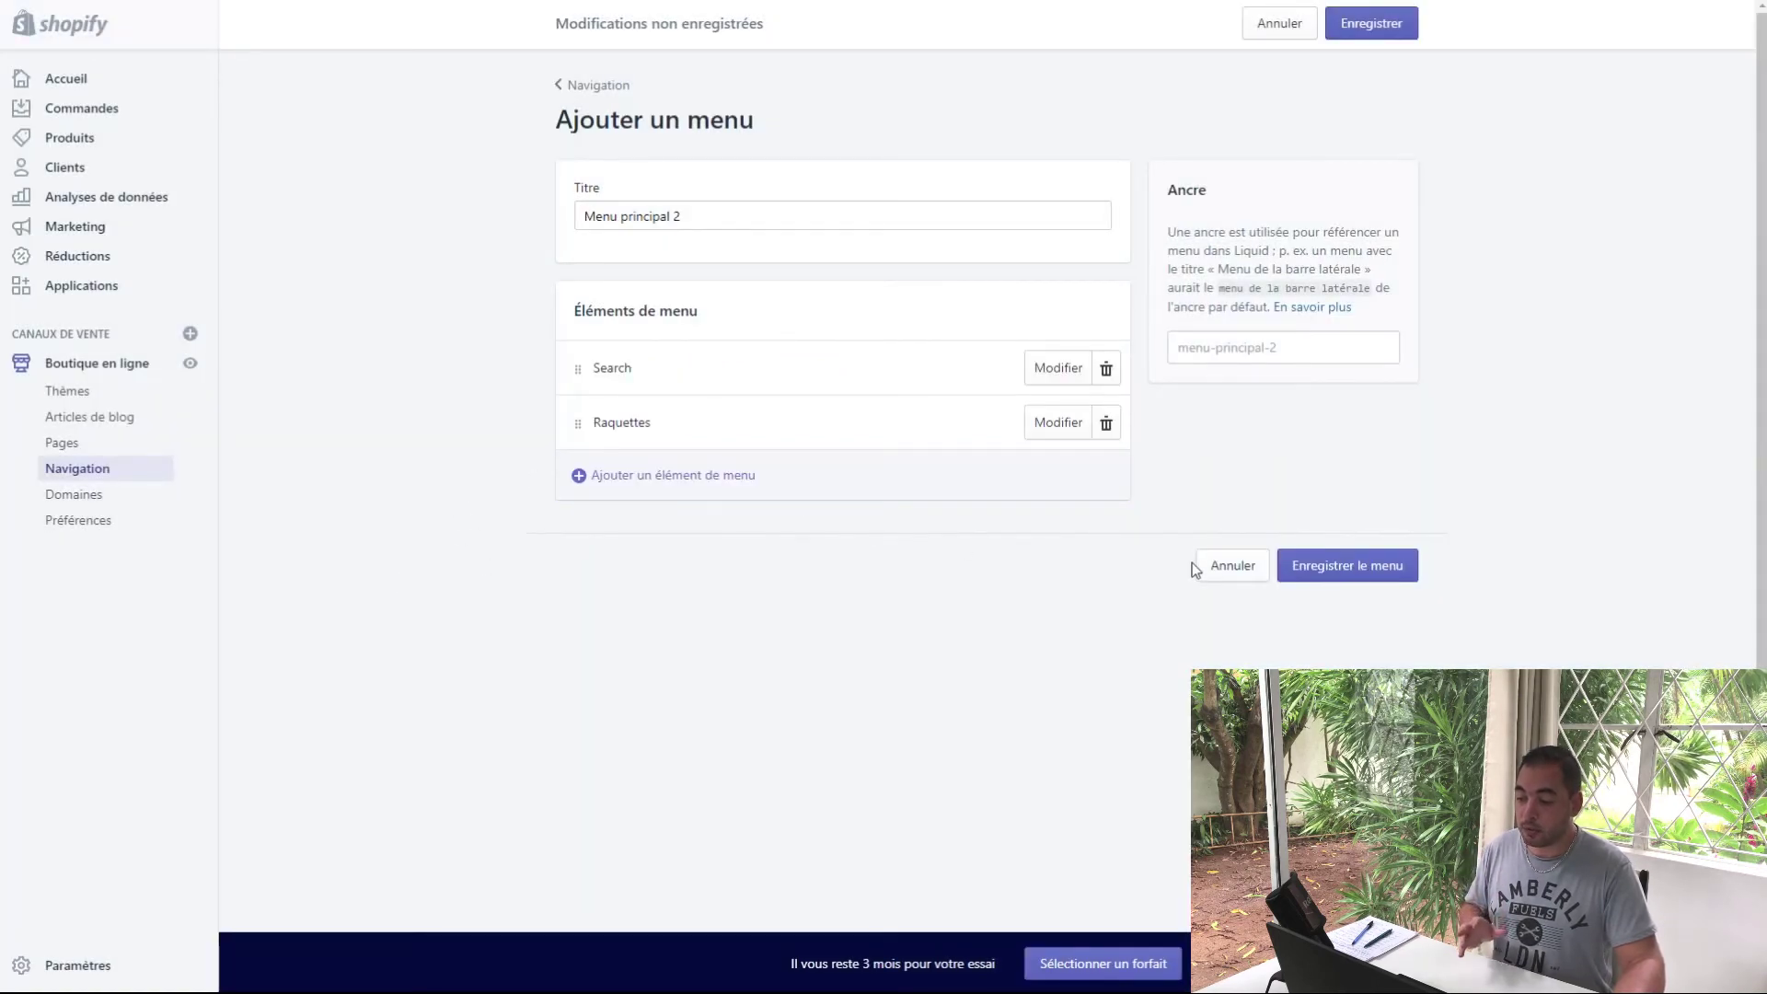
left_click(1315, 567)
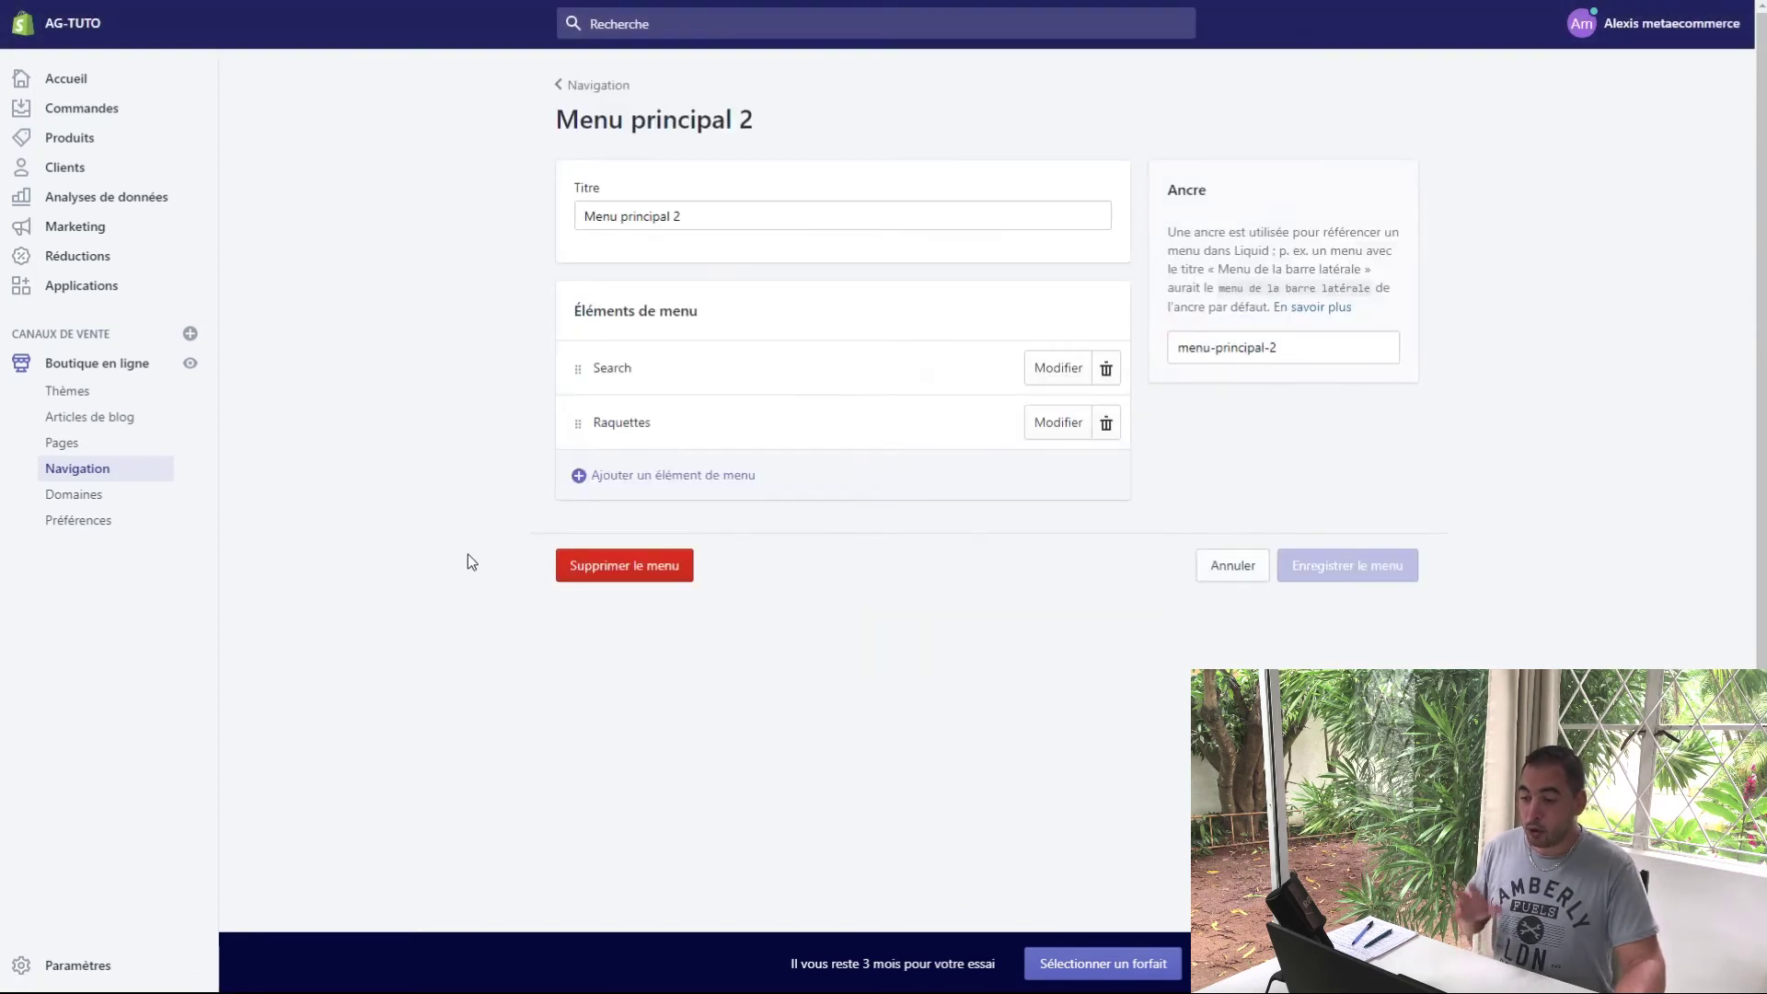
left_click(573, 85)
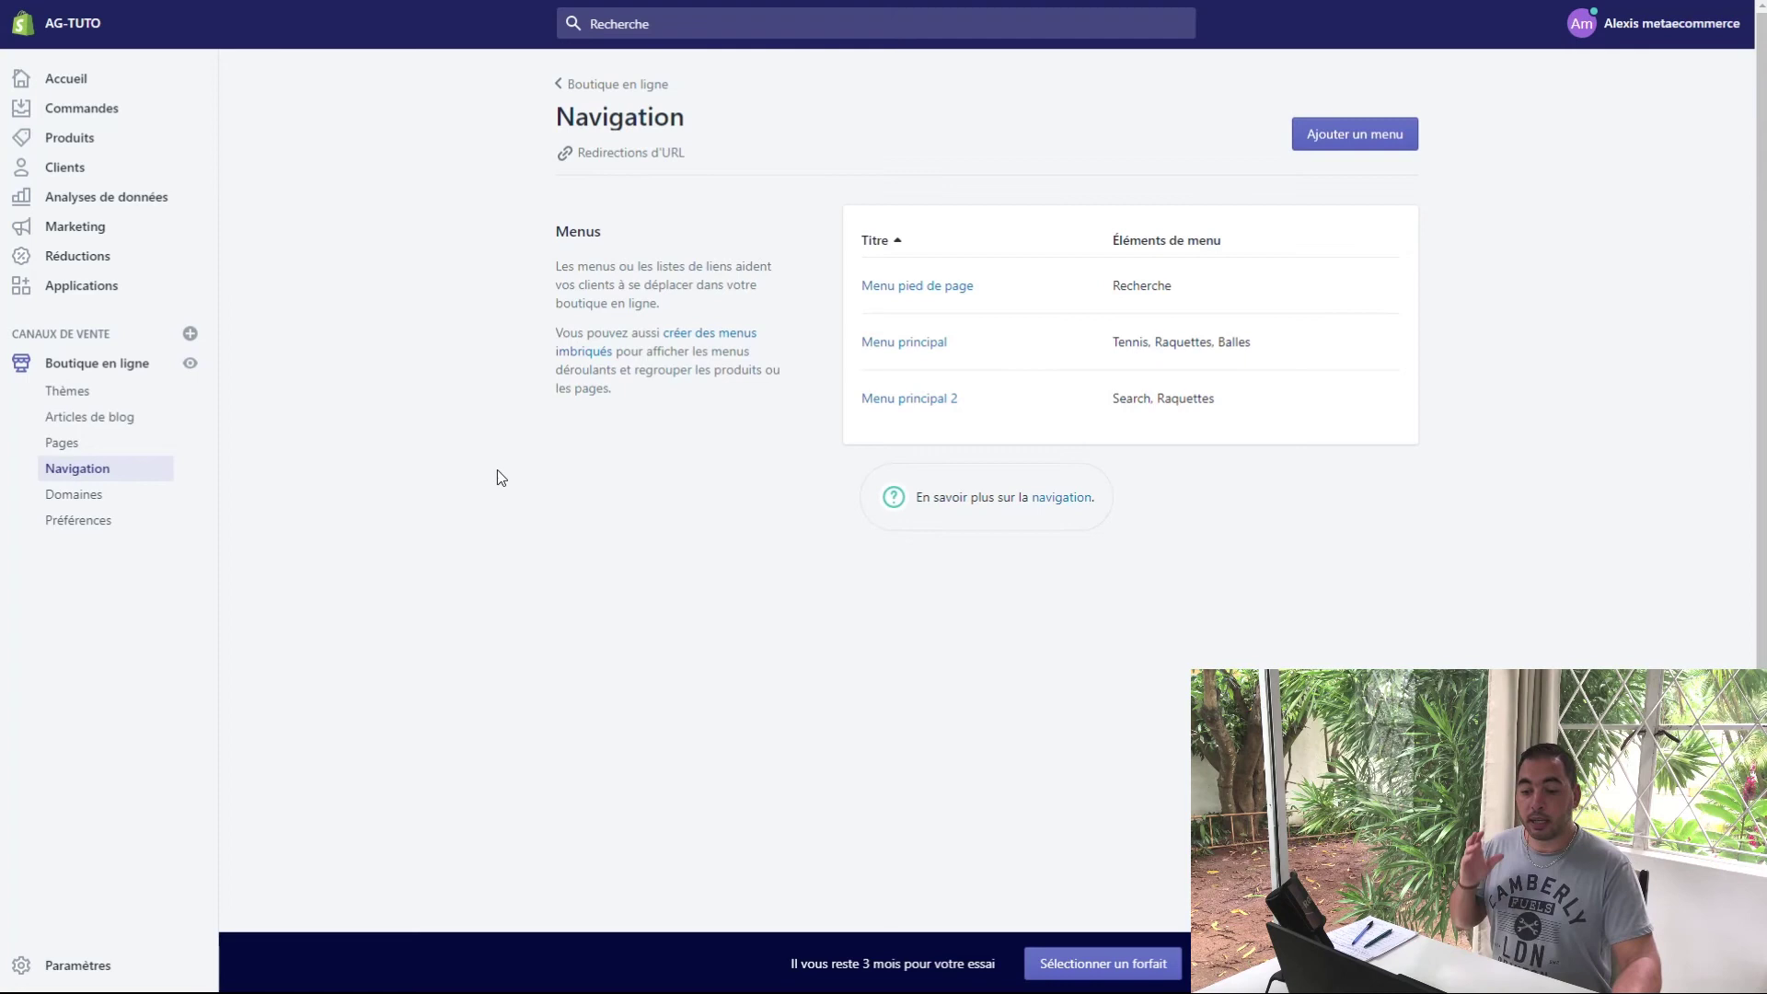
- Open the current Debut theme for customization and show its header (En-tête) settings
left_click(72, 400)
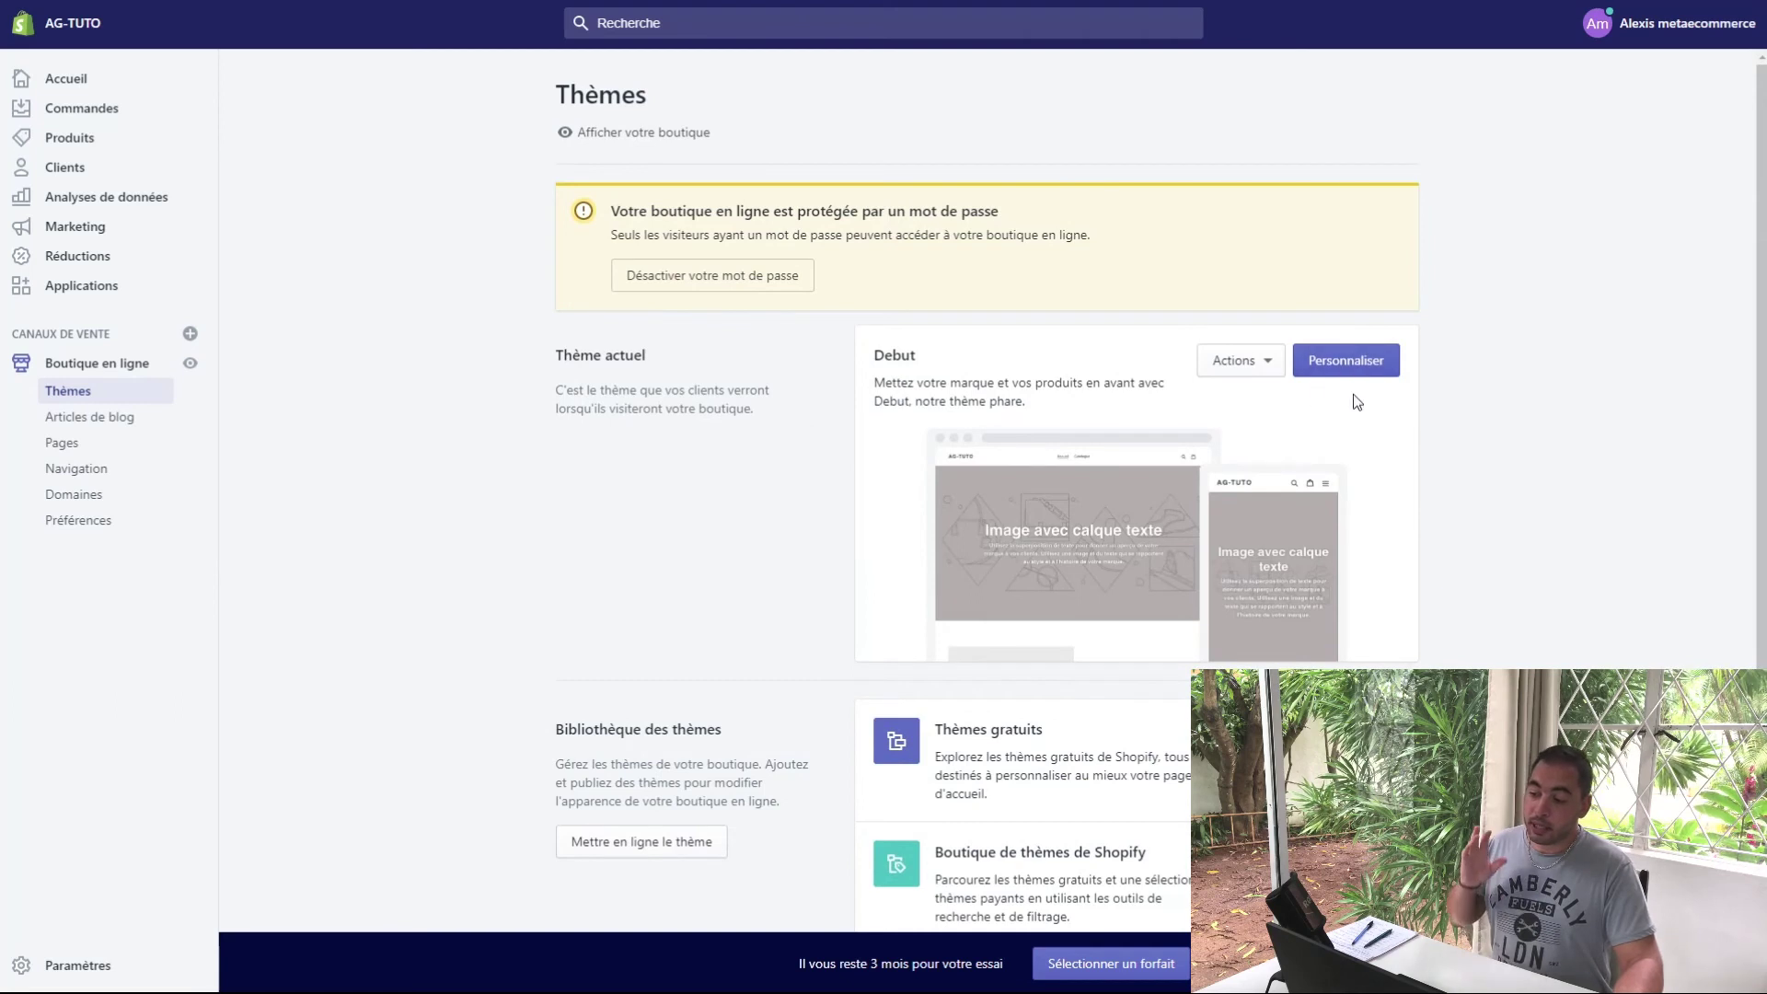
left_click(1330, 368)
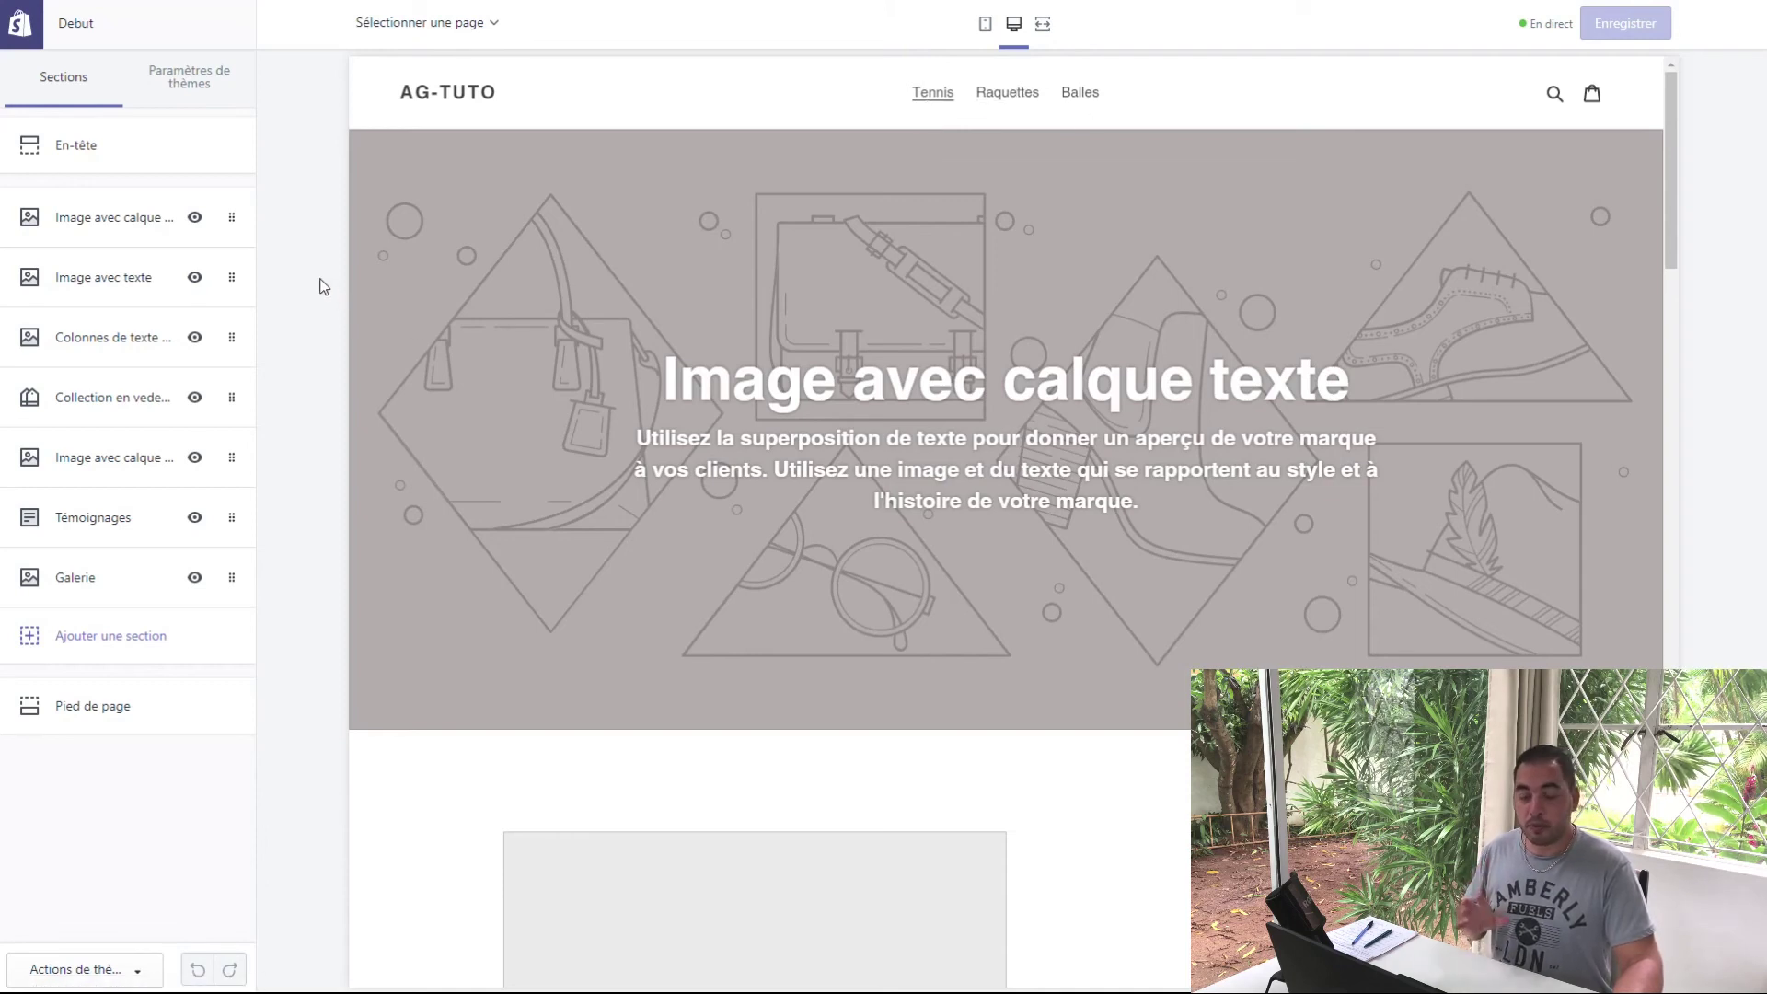
left_click(76, 148)
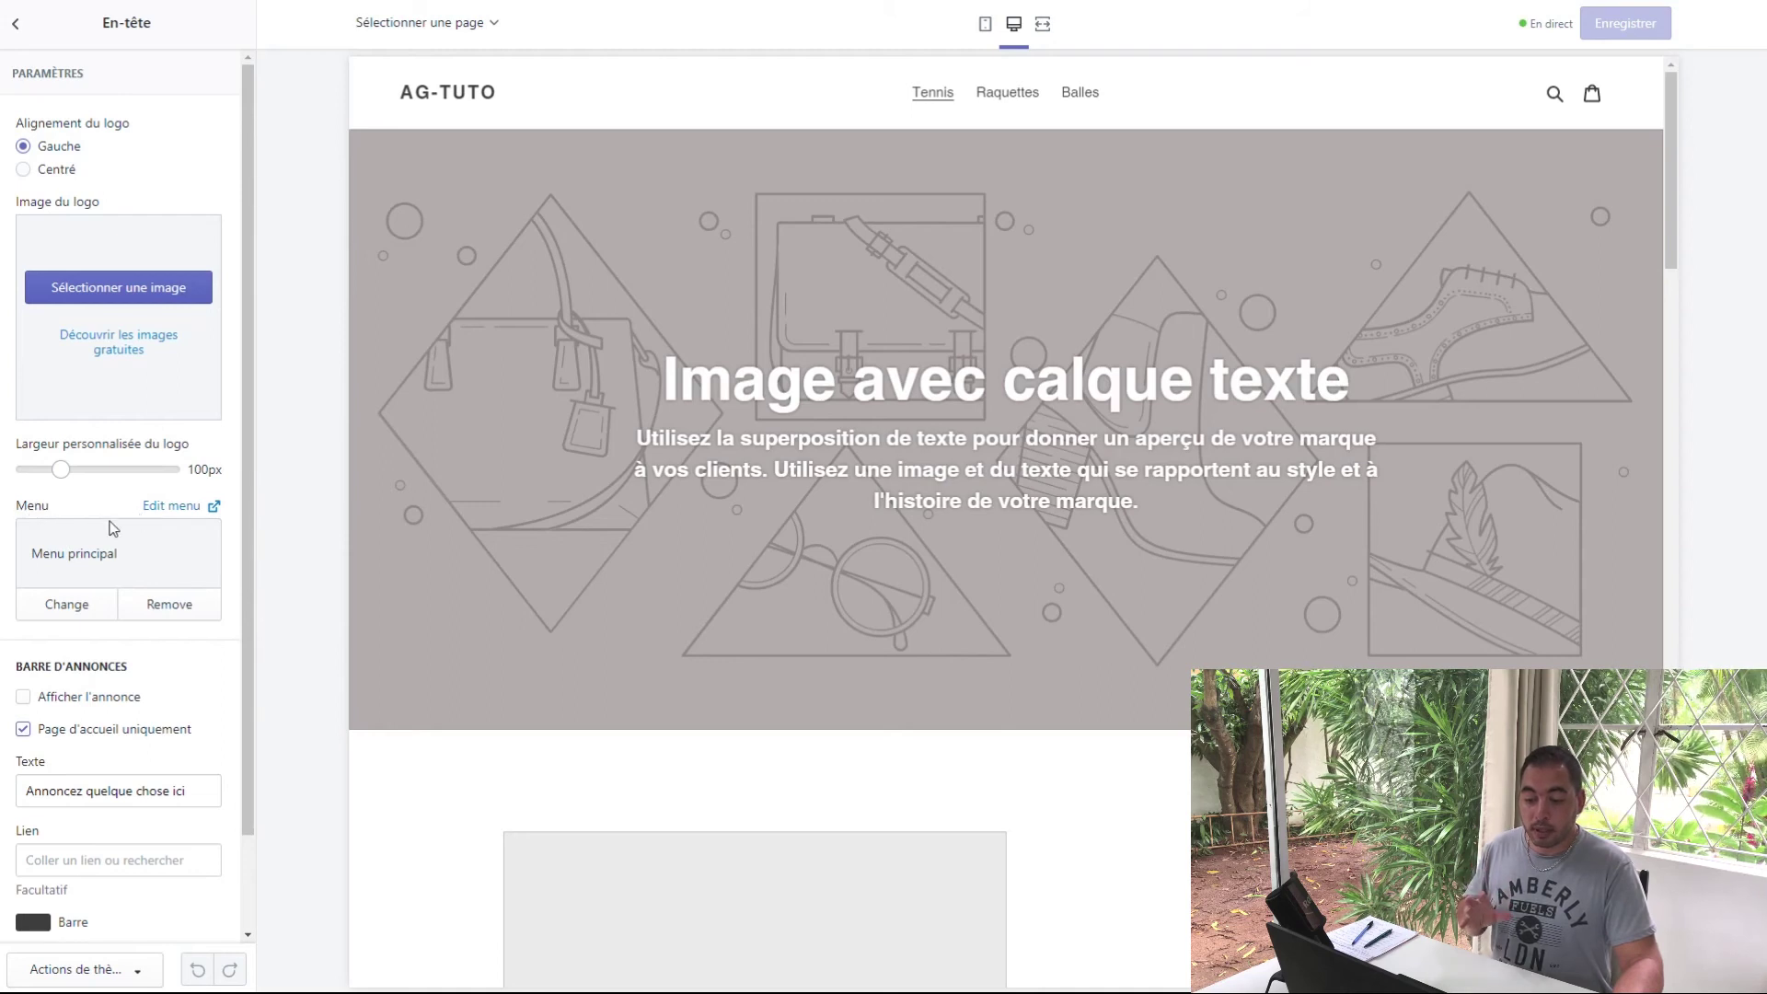
- Try Menu principal 2 as the menu displayed in the theme's header
left_click(69, 609)
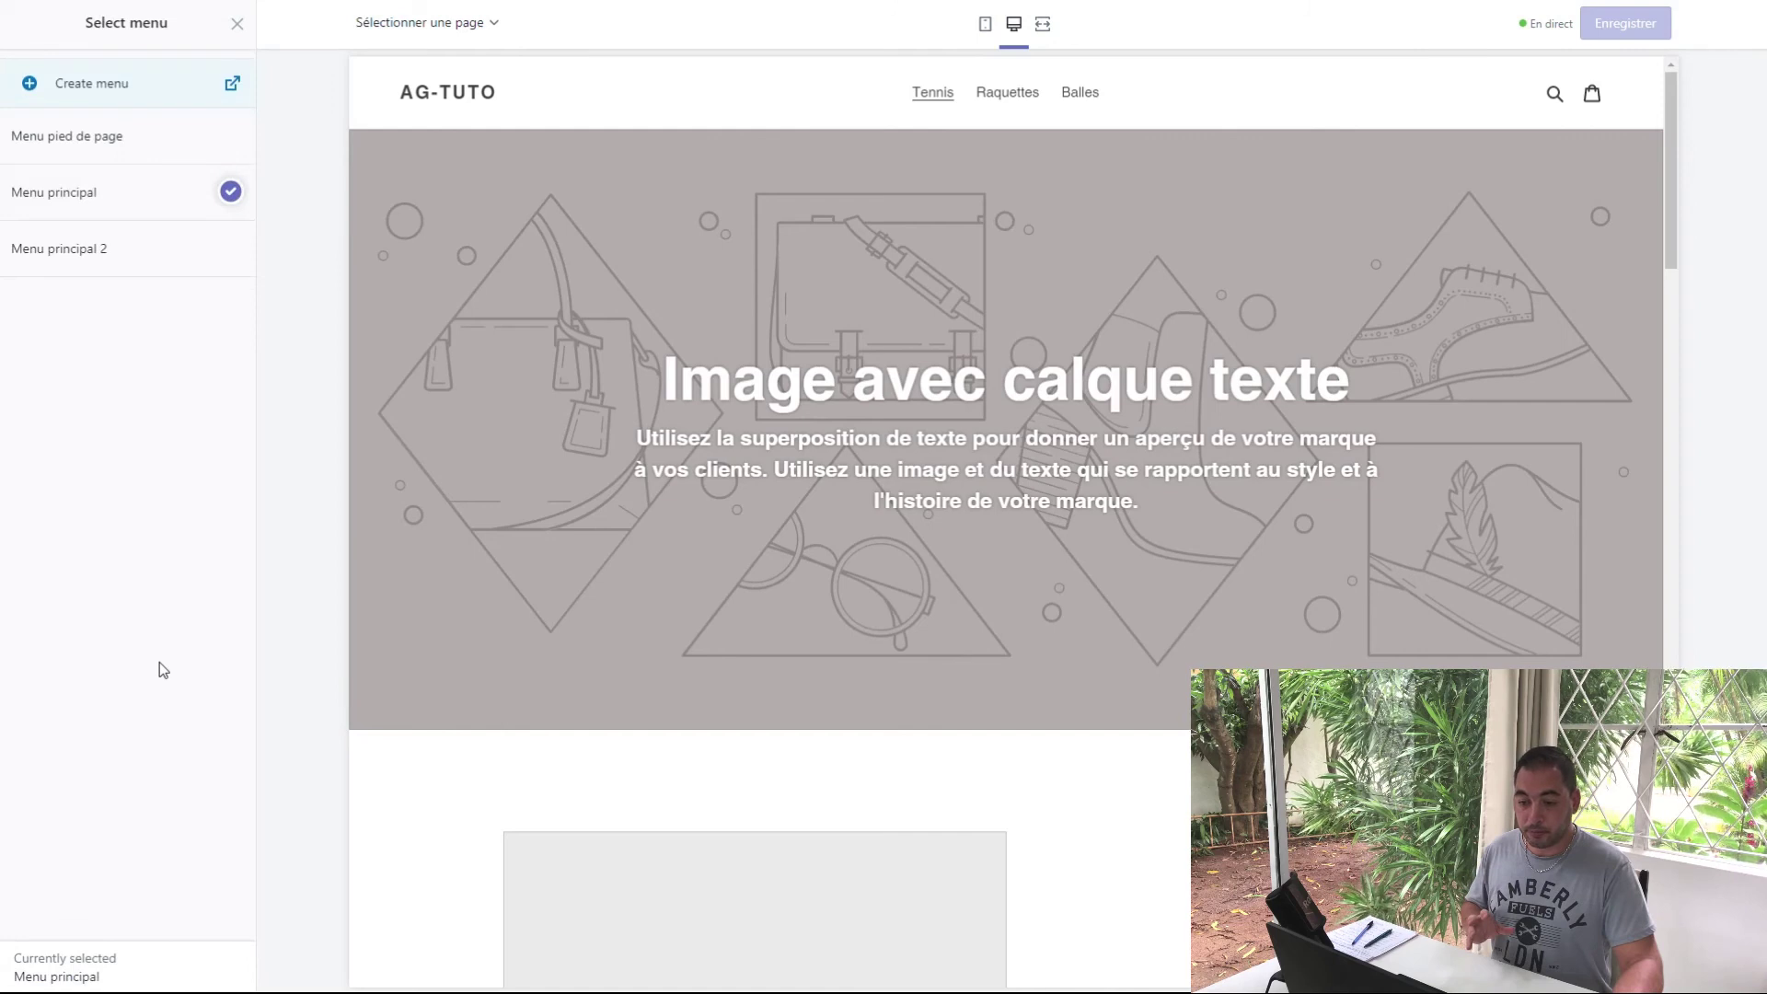
left_click(89, 256)
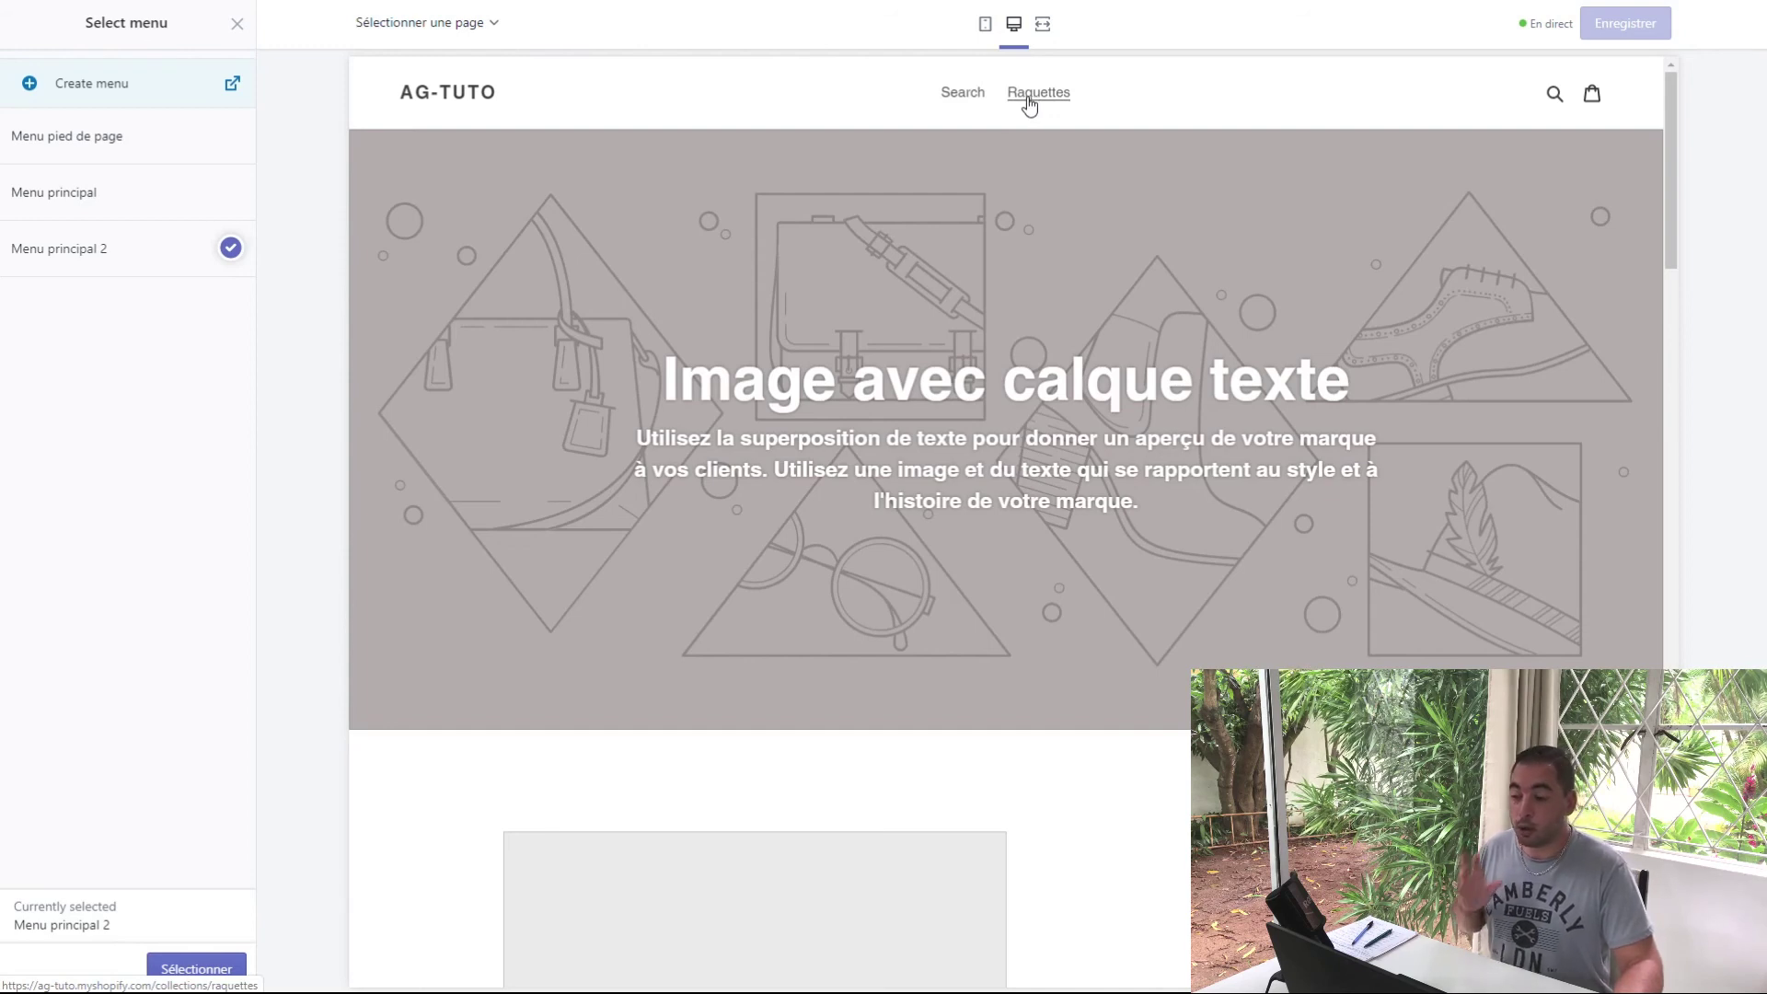
left_click(197, 976)
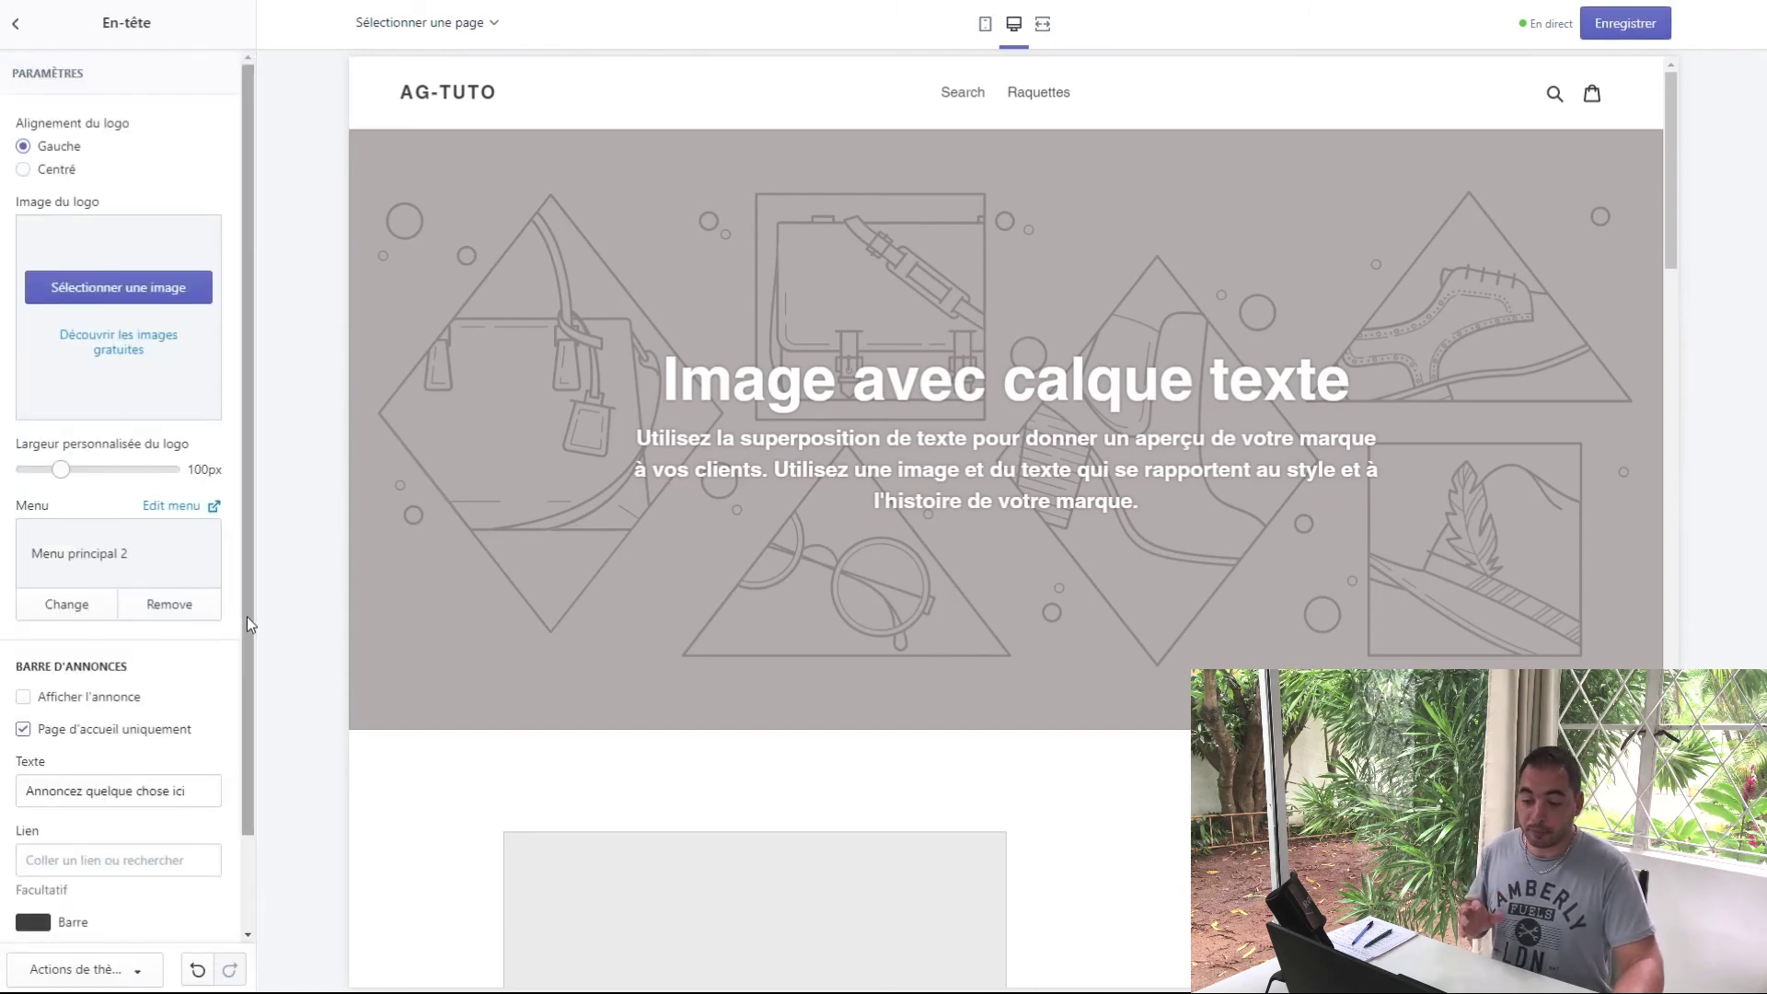
- Switch the header's menu back to Menu principal
left_click(52, 610)
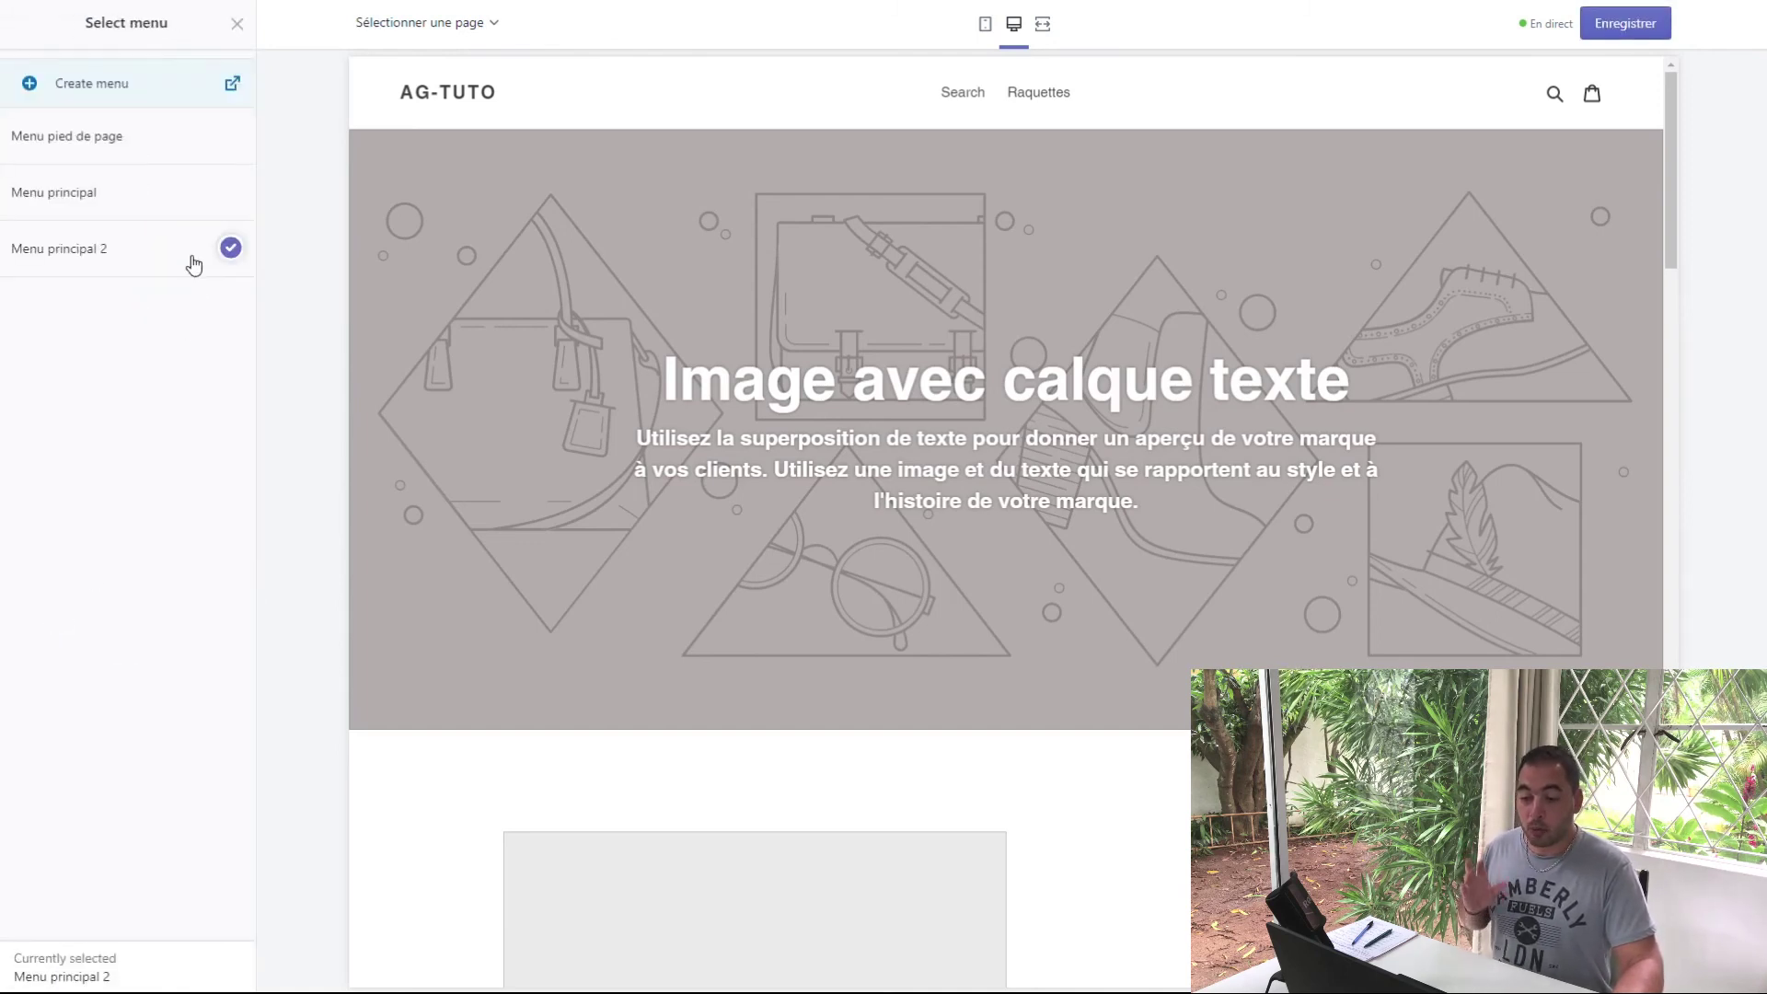
left_click(197, 199)
left_click(197, 969)
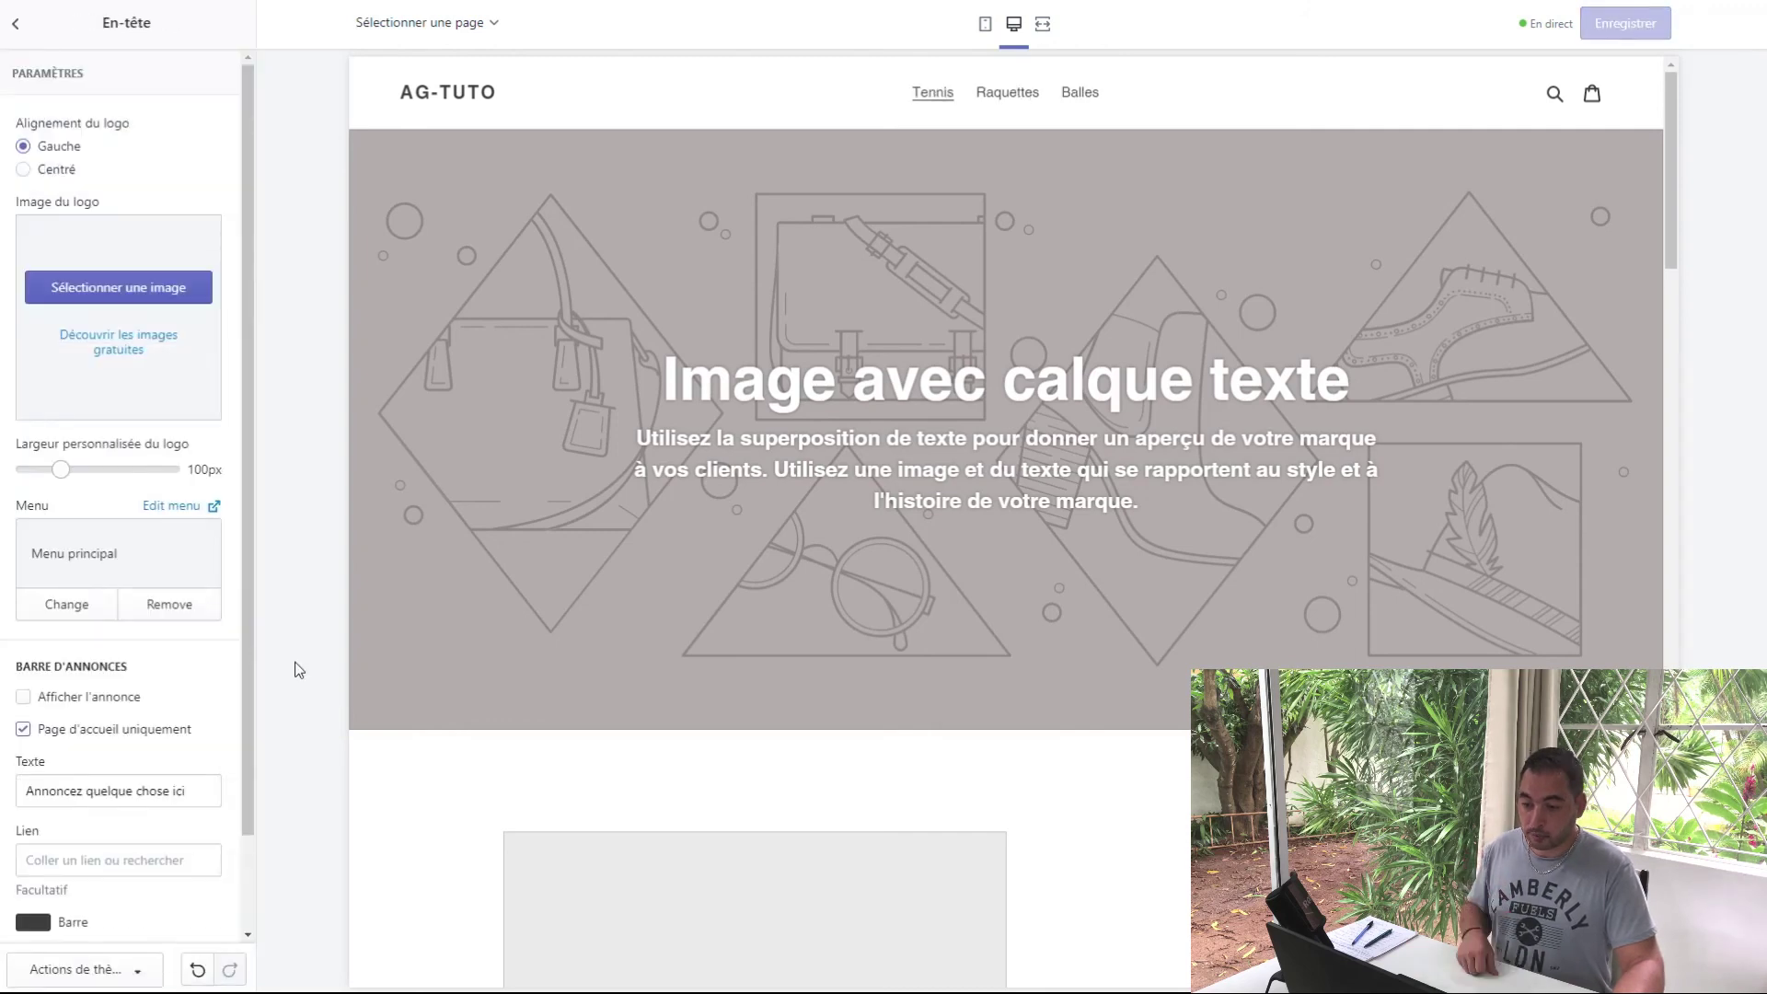